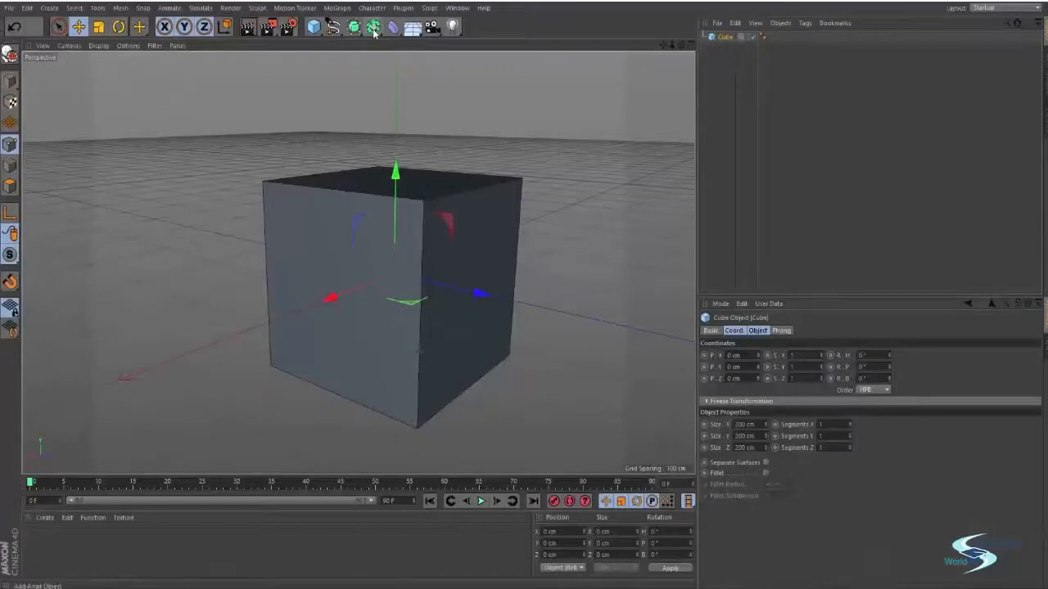
Delete the existing cube from the scene
{"action": "left_click", "coordinate": [373, 28]}
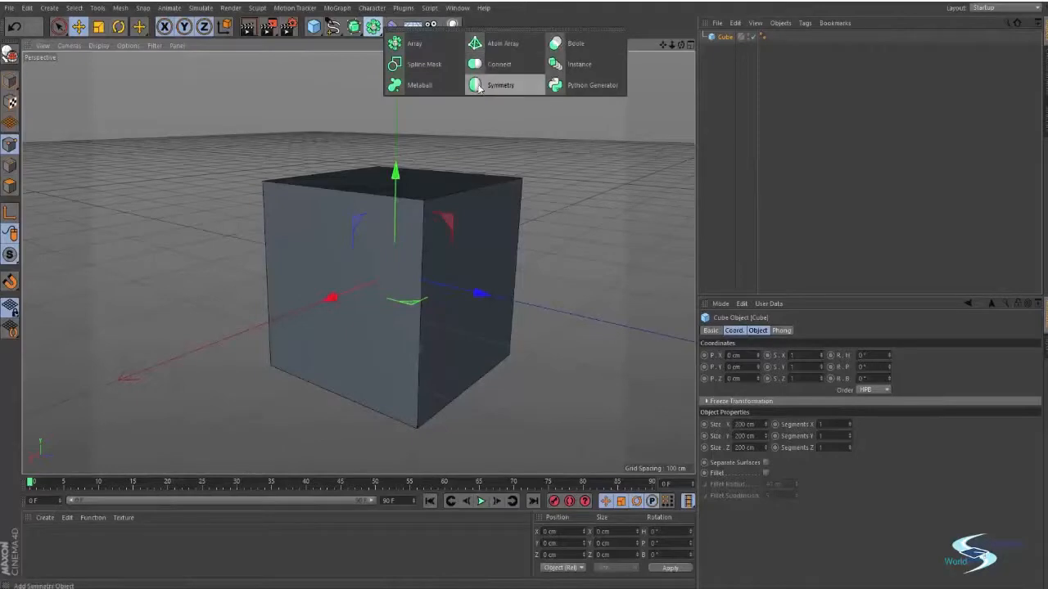
{"action": "left_click_drag", "start_coordinate": [409, 217], "coordinate": [445, 215], "text": "alt"}
{"action": "left_click", "coordinate": [733, 120]}
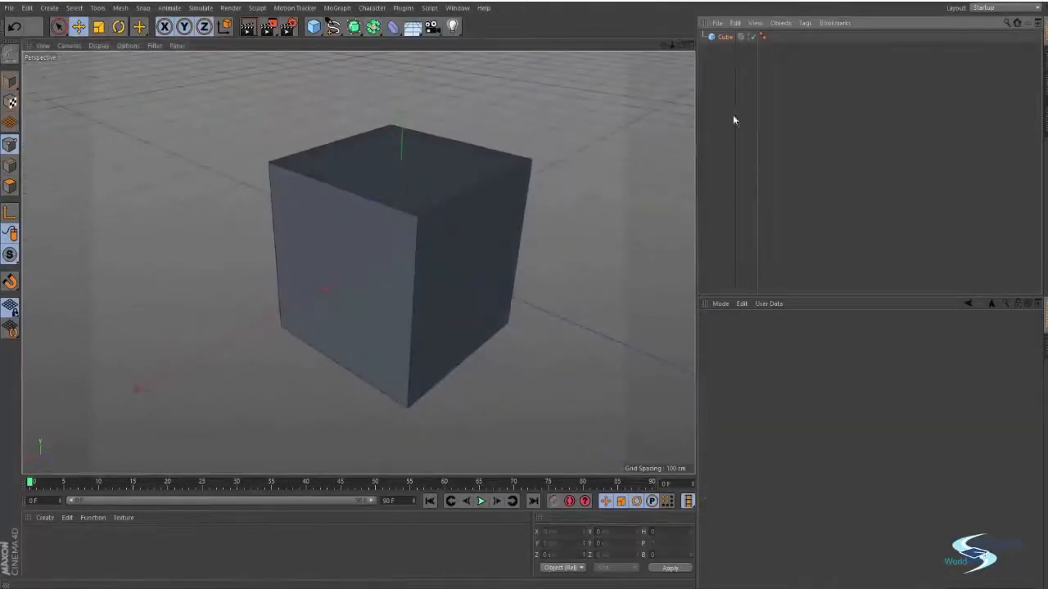
{"action": "left_click", "coordinate": [724, 38]}
{"action": "key", "text": "Delete"}
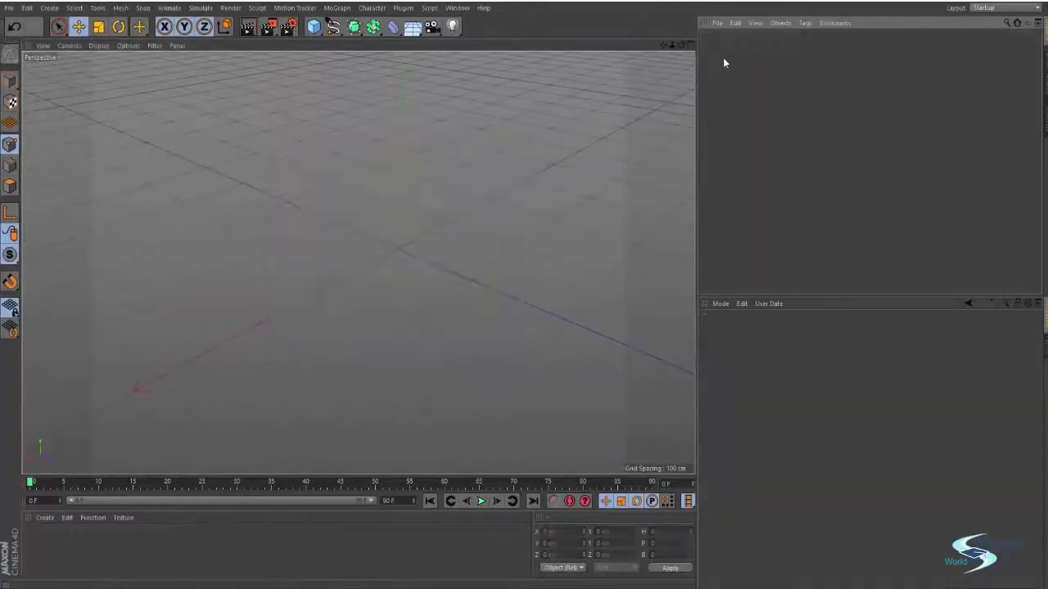
Add a Symmetry generator to the empty scene
{"action": "left_click", "coordinate": [373, 26]}
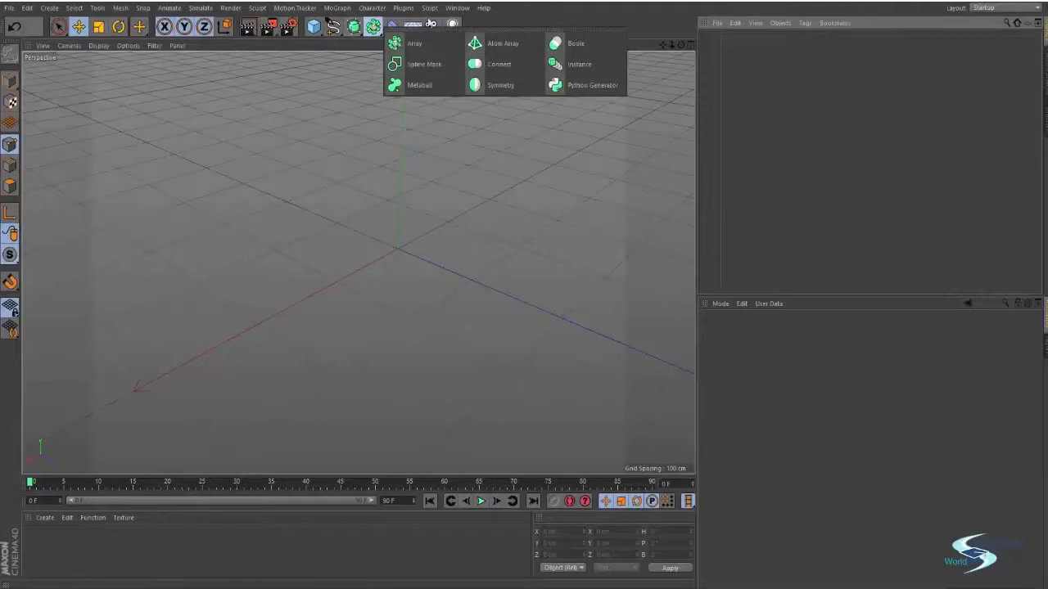
{"action": "left_click", "coordinate": [494, 87]}
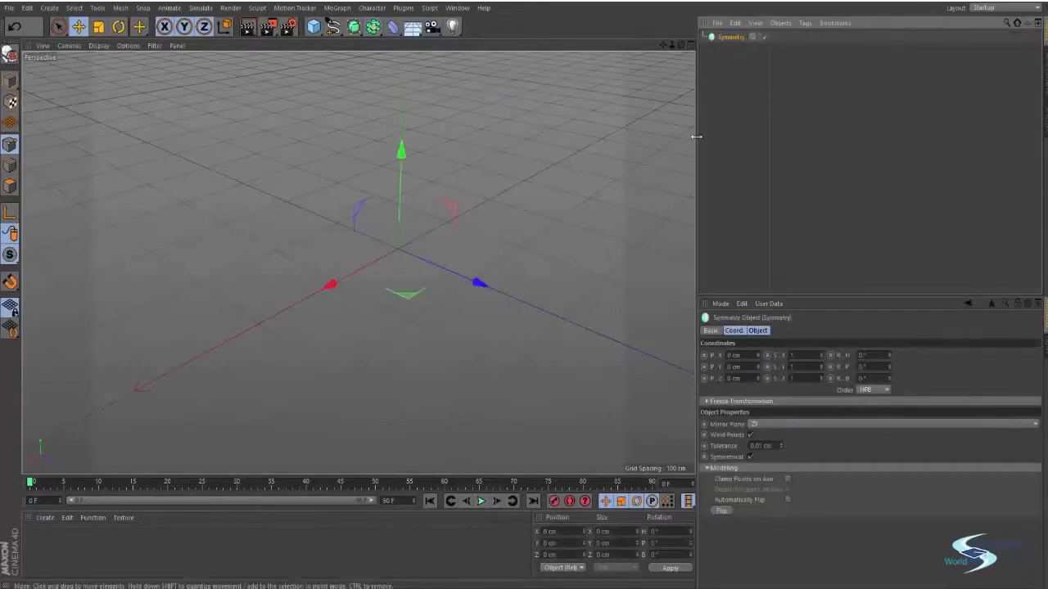
{"action": "left_click", "coordinate": [718, 129]}
{"action": "left_click", "coordinate": [729, 37]}
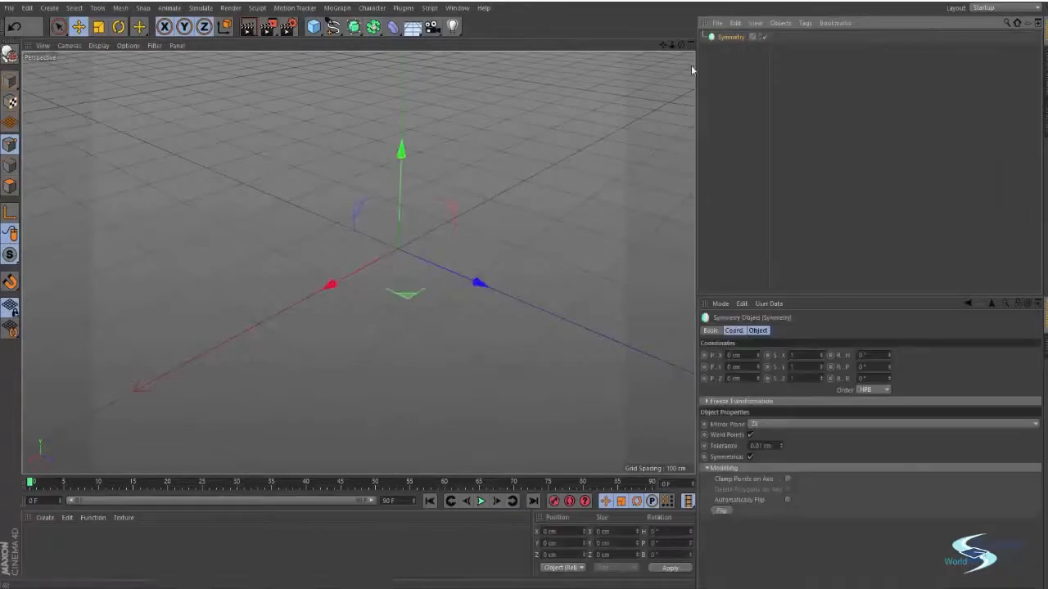
{"action": "left_click_drag", "start_coordinate": [395, 226], "coordinate": [328, 239], "text": "alt"}
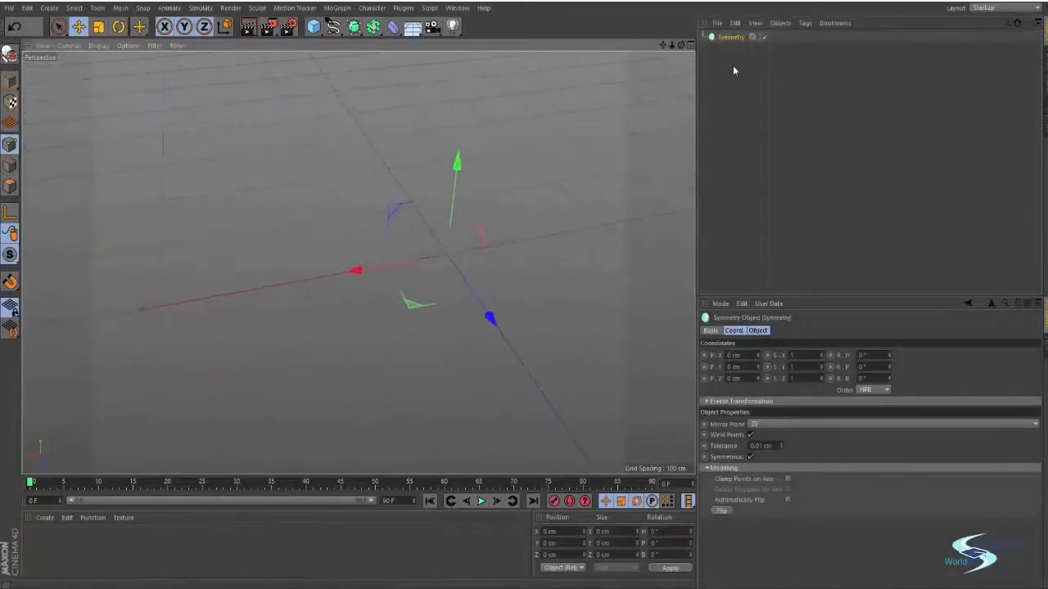
{"action": "left_click_drag", "start_coordinate": [643, 88], "coordinate": [598, 110], "text": "alt"}
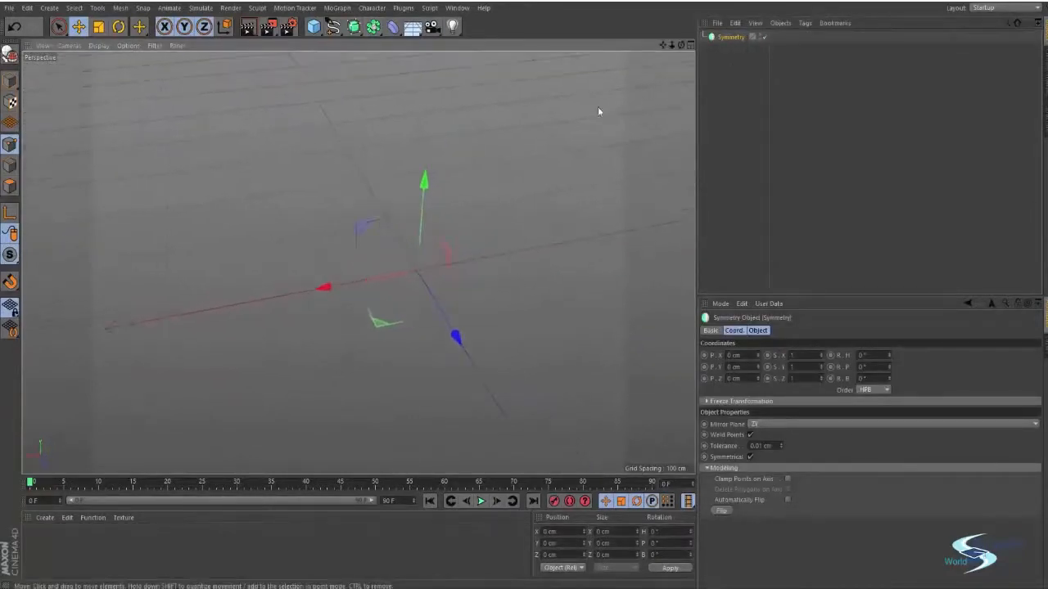
Add a cube, size it to 53 cm on all sides, and move it to about 183 cm along X
{"action": "left_click", "coordinate": [313, 26]}
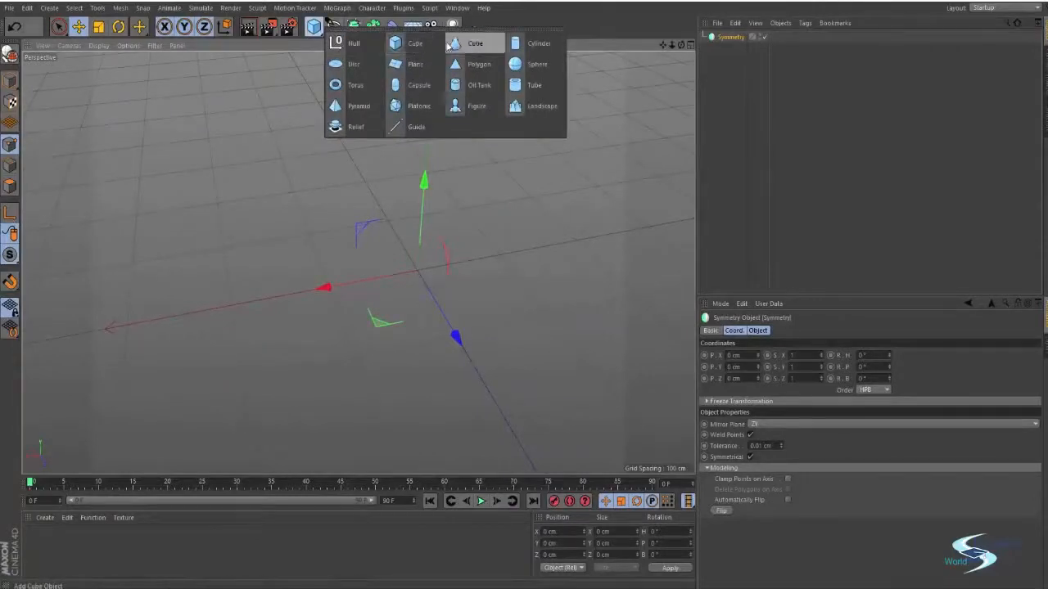
{"action": "left_click", "coordinate": [409, 43]}
{"action": "key", "text": "r"}
{"action": "key", "text": "t"}
{"action": "left_click_drag", "start_coordinate": [540, 223], "coordinate": [227, 246]}
{"action": "key", "text": "e"}
{"action": "left_click_drag", "start_coordinate": [351, 310], "coordinate": [182, 340]}
{"action": "left_click", "coordinate": [742, 65]}
{"action": "left_click", "coordinate": [725, 37]}
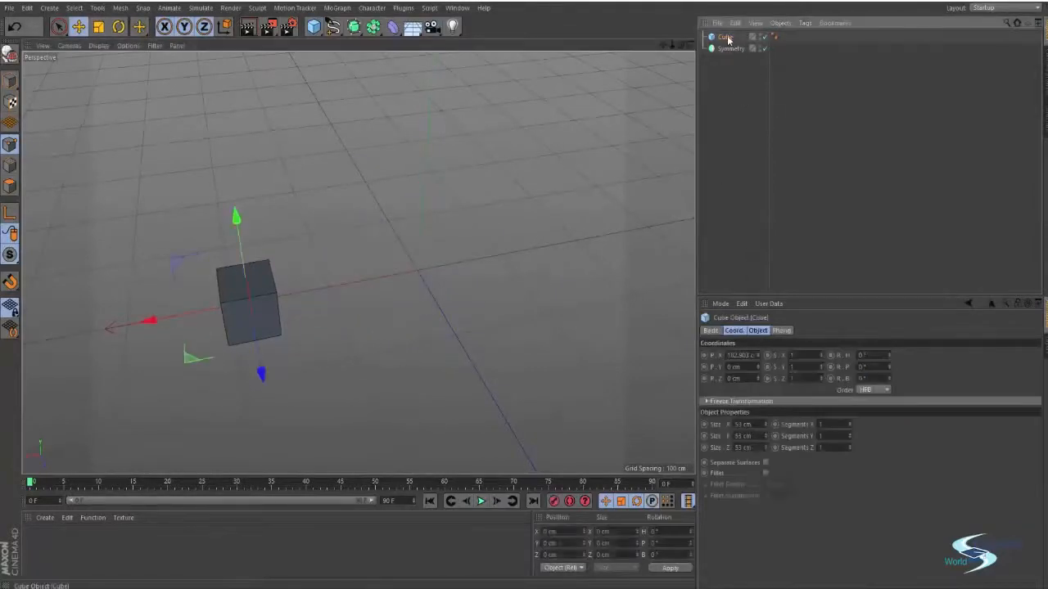
Make the cube a child of the Symmetry object so that it is mirrored
{"action": "left_click", "coordinate": [730, 49]}
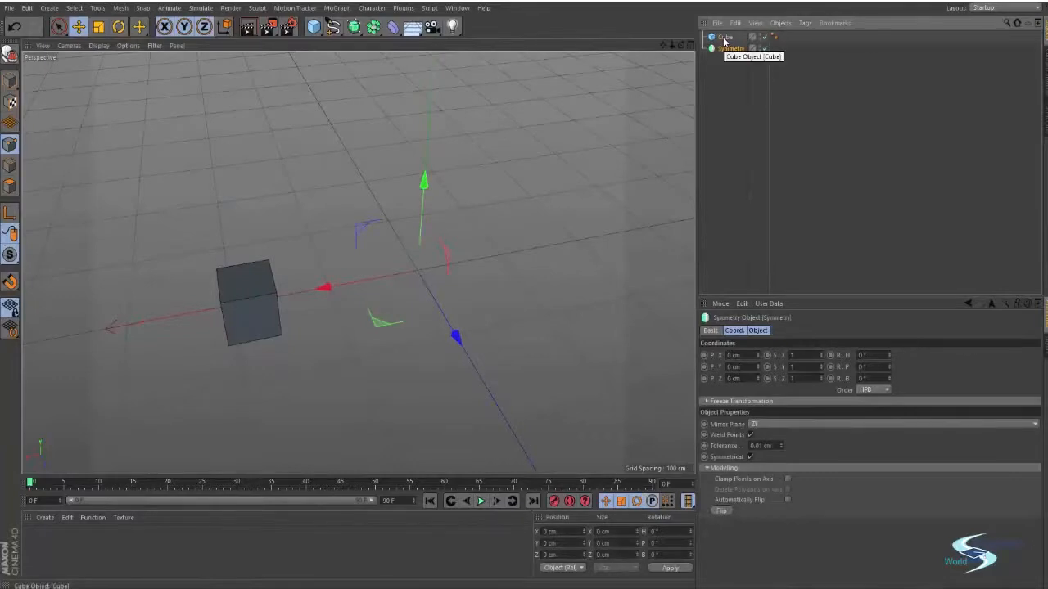
{"action": "left_click", "coordinate": [725, 38]}
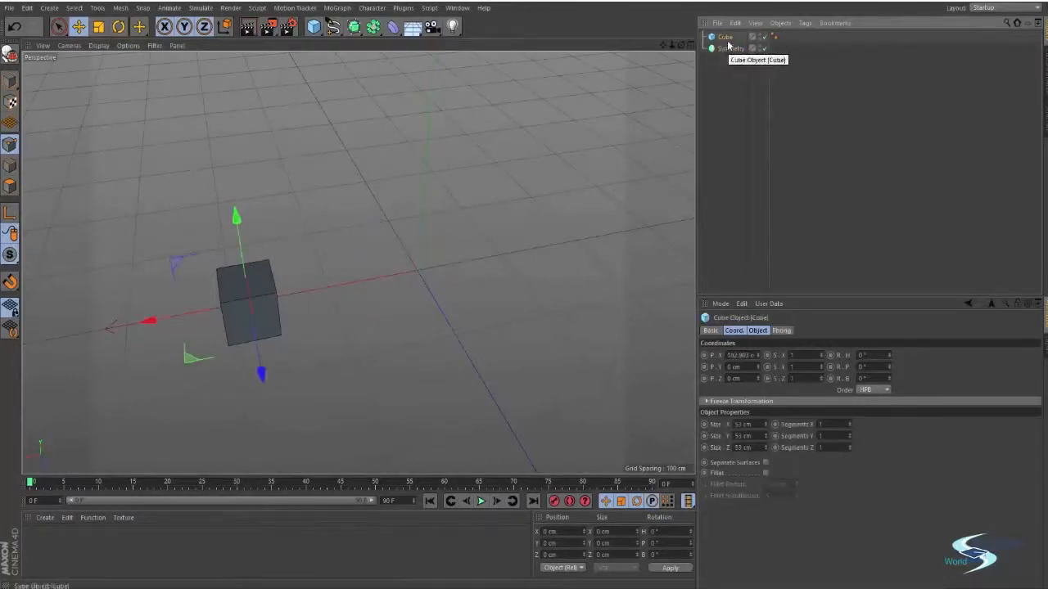
{"action": "left_click", "coordinate": [727, 76]}
{"action": "left_click", "coordinate": [725, 38]}
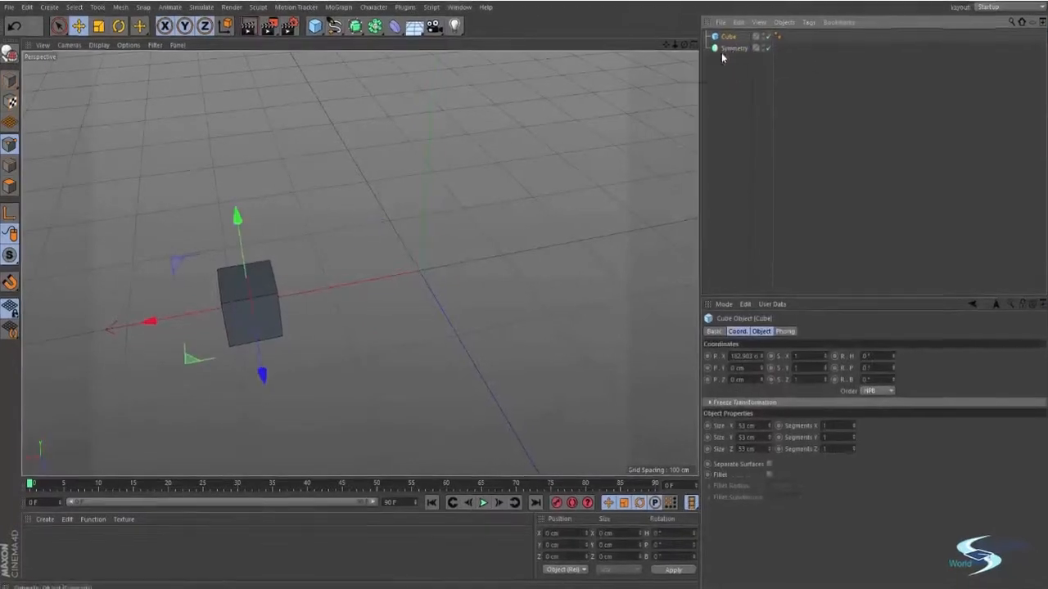
{"action": "left_click", "coordinate": [731, 48]}
{"action": "left_click", "coordinate": [747, 63]}
{"action": "left_click", "coordinate": [758, 42]}
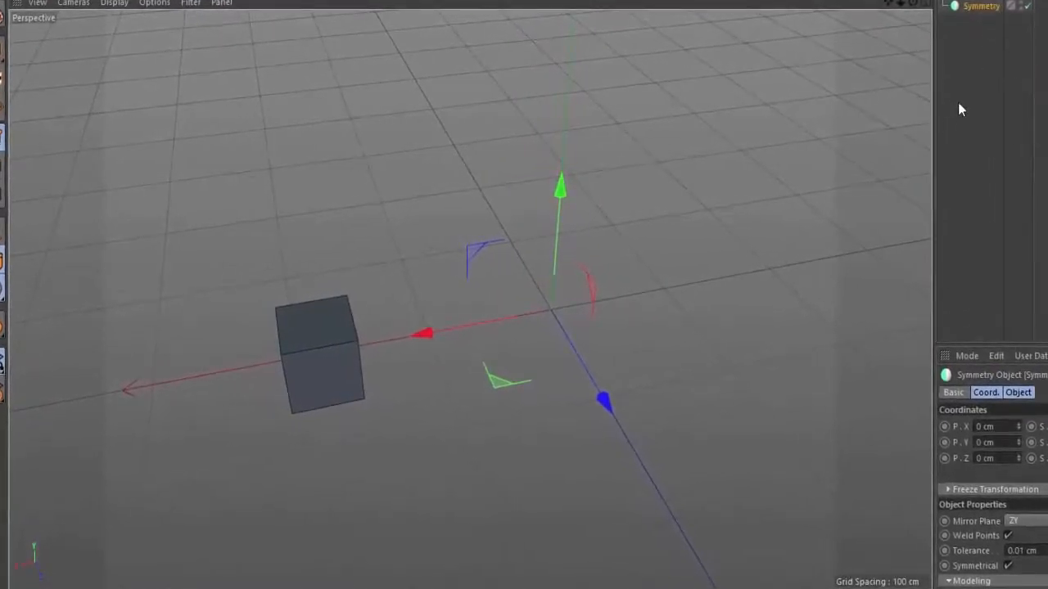
{"action": "left_click", "coordinate": [965, 1]}
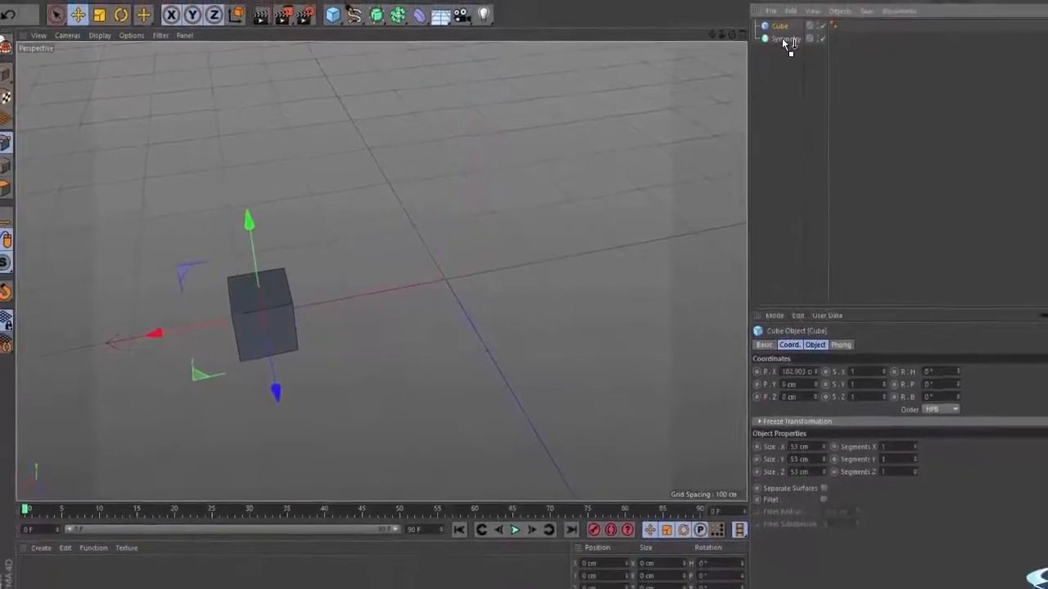
{"action": "left_click_drag", "start_coordinate": [784, 41], "coordinate": [786, 39]}
{"action": "left_click", "coordinate": [786, 98]}
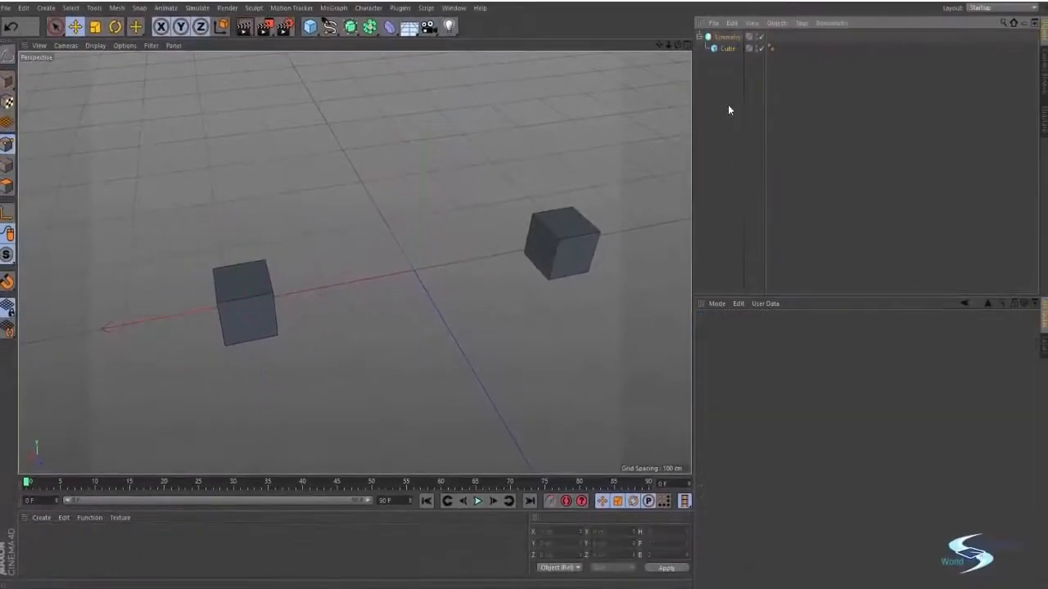
Move the child cube along X to about 166 cm, closer to the mirror plane
{"action": "left_click", "coordinate": [548, 247]}
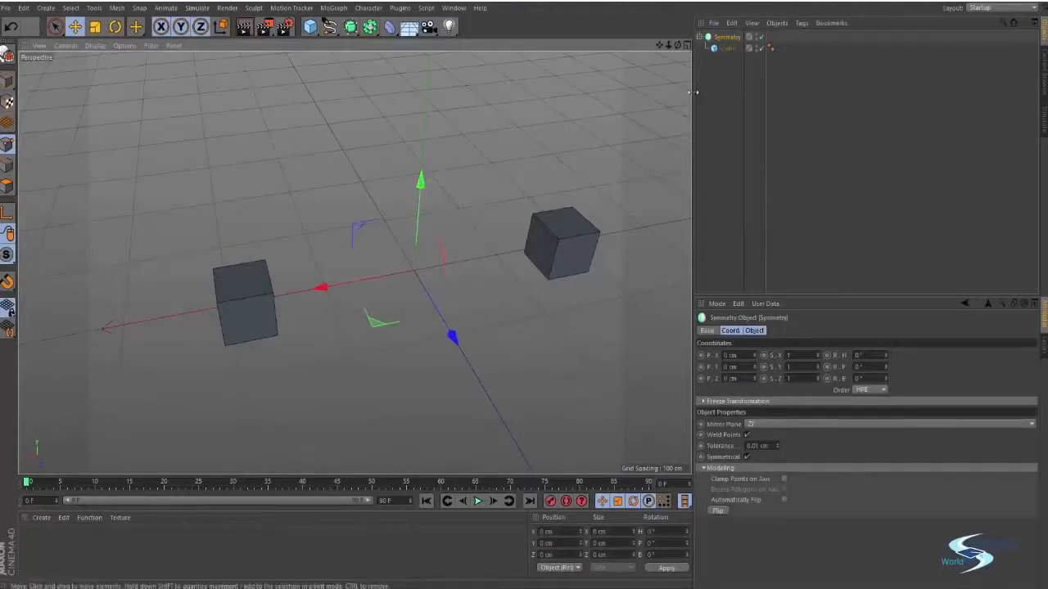
{"action": "left_click", "coordinate": [727, 47]}
{"action": "left_click_drag", "start_coordinate": [203, 300], "coordinate": [166, 305]}
{"action": "left_click", "coordinate": [724, 81]}
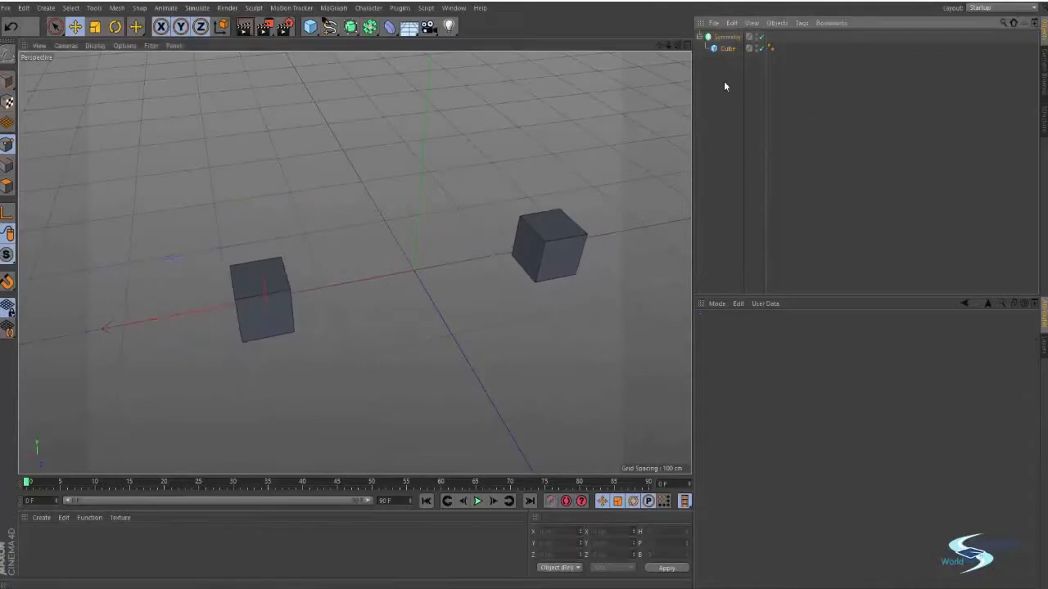
{"action": "left_click", "coordinate": [730, 38]}
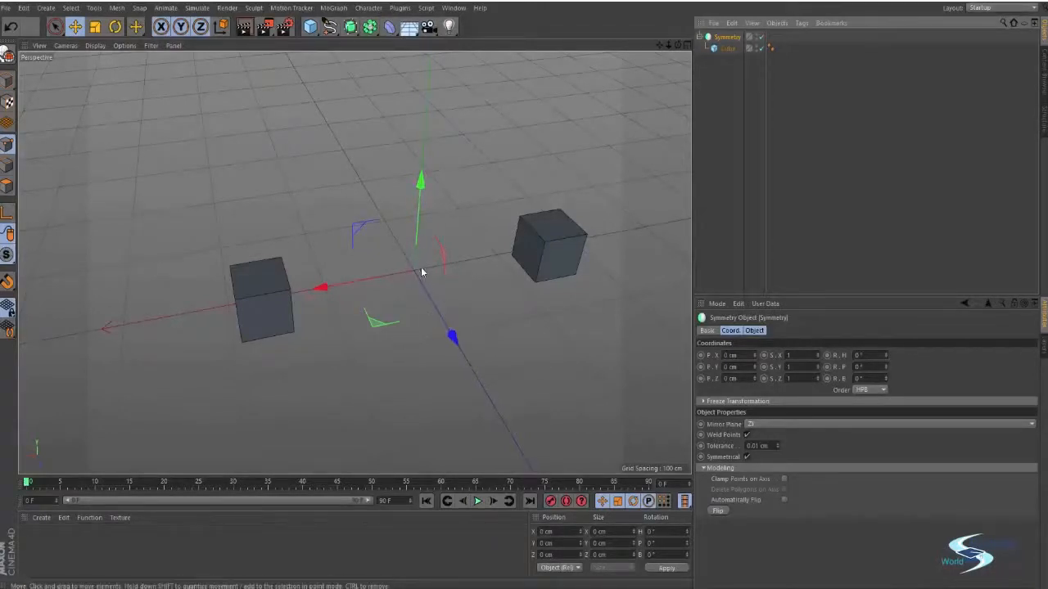
Add an upright plane at the origin between the two cubes to illustrate the mirror plane
{"action": "left_click", "coordinate": [309, 26]}
{"action": "left_click", "coordinate": [426, 64]}
{"action": "key", "text": "r"}
{"action": "left_click_drag", "start_coordinate": [390, 258], "coordinate": [435, 239]}
{"action": "key", "text": "e"}
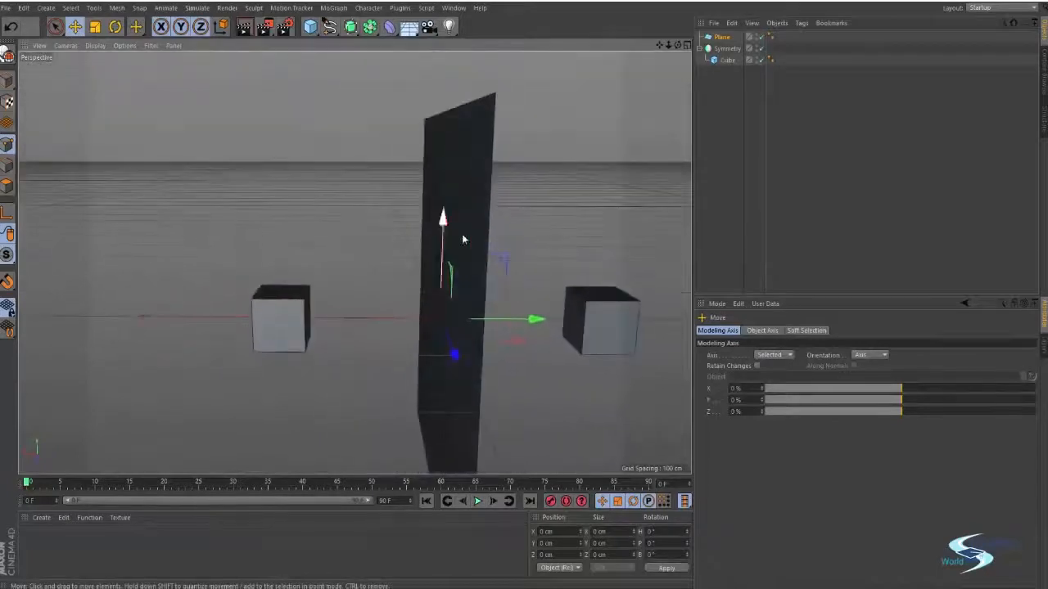
Delete the upright plane standing between the cubes
{"action": "left_click_drag", "start_coordinate": [479, 166], "coordinate": [541, 278], "text": "alt"}
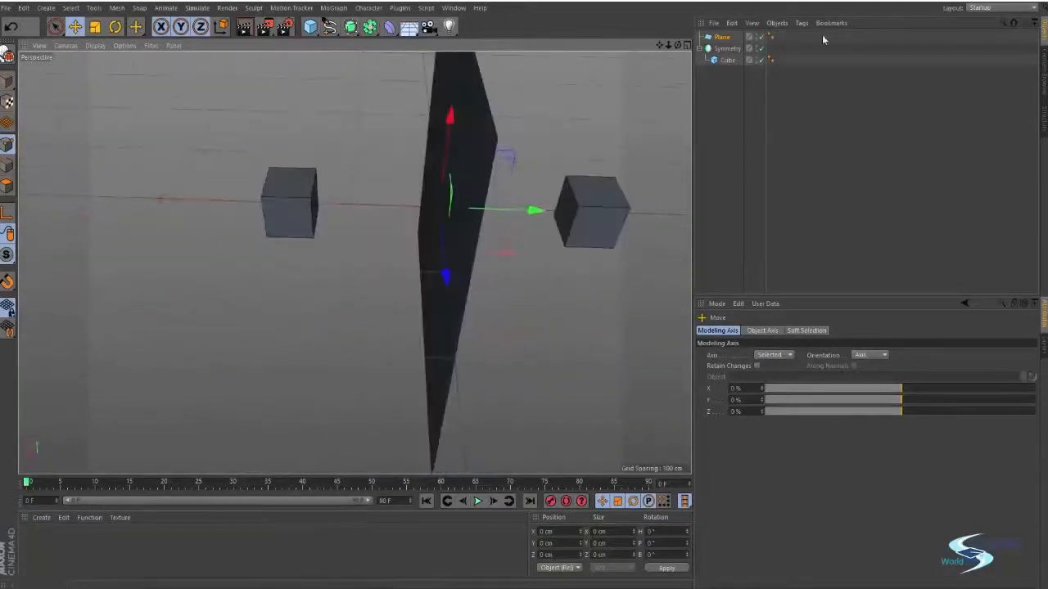
{"action": "left_click", "coordinate": [720, 37]}
{"action": "key", "text": "Delete"}
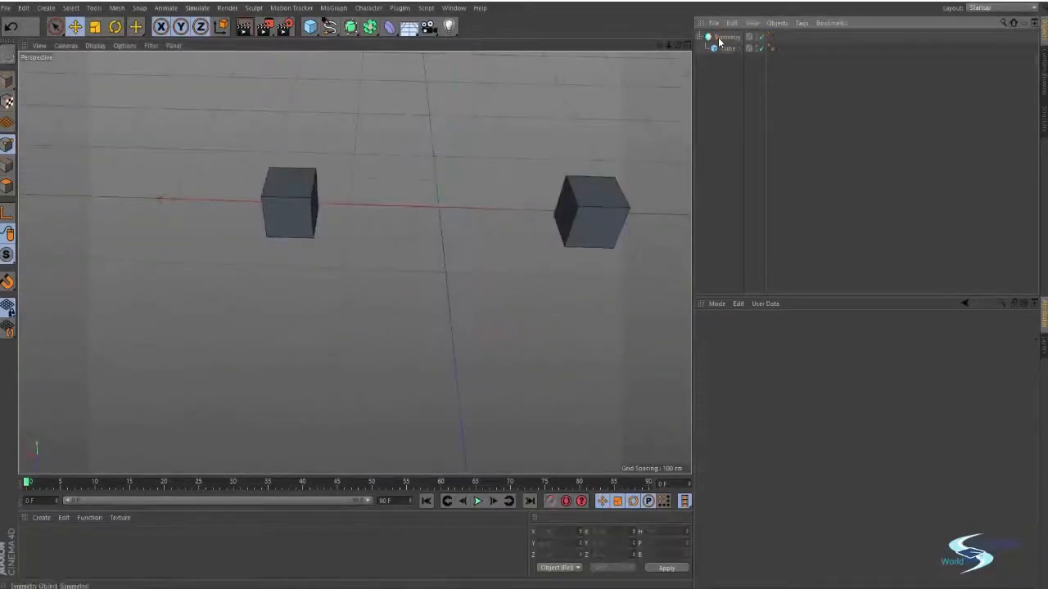
Set the Symmetry object's mirror plane to XZ
{"action": "left_click", "coordinate": [720, 39]}
{"action": "left_click", "coordinate": [757, 425]}
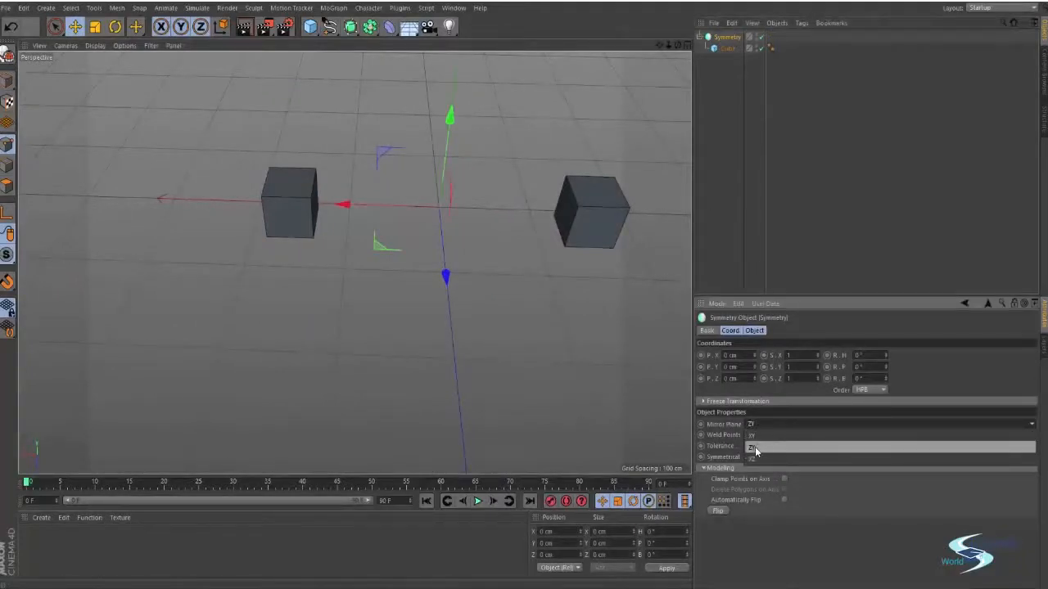
{"action": "left_click", "coordinate": [755, 449]}
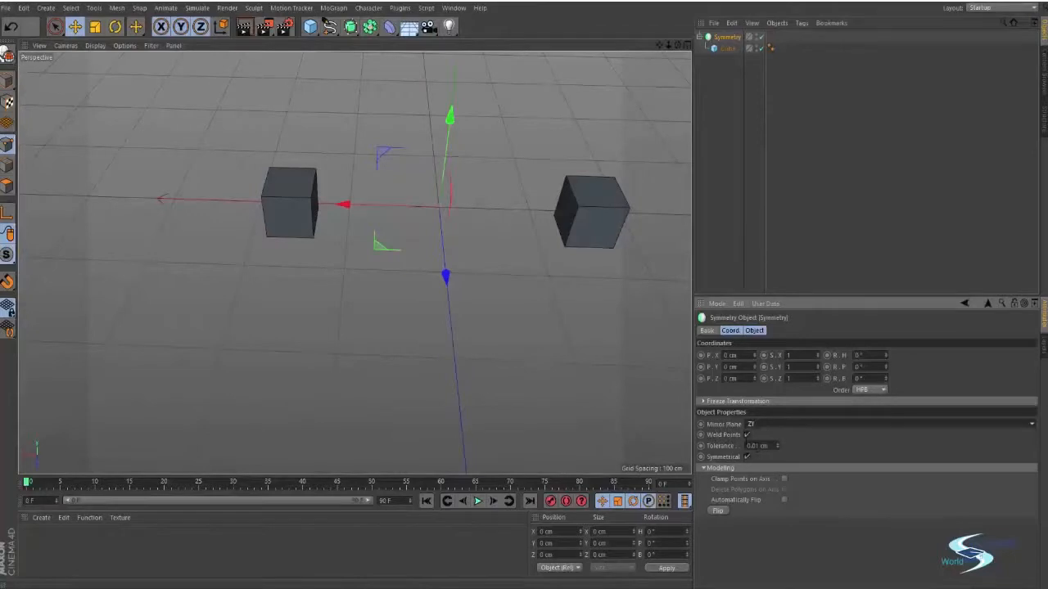
{"action": "left_click", "coordinate": [757, 424]}
{"action": "left_click", "coordinate": [757, 458]}
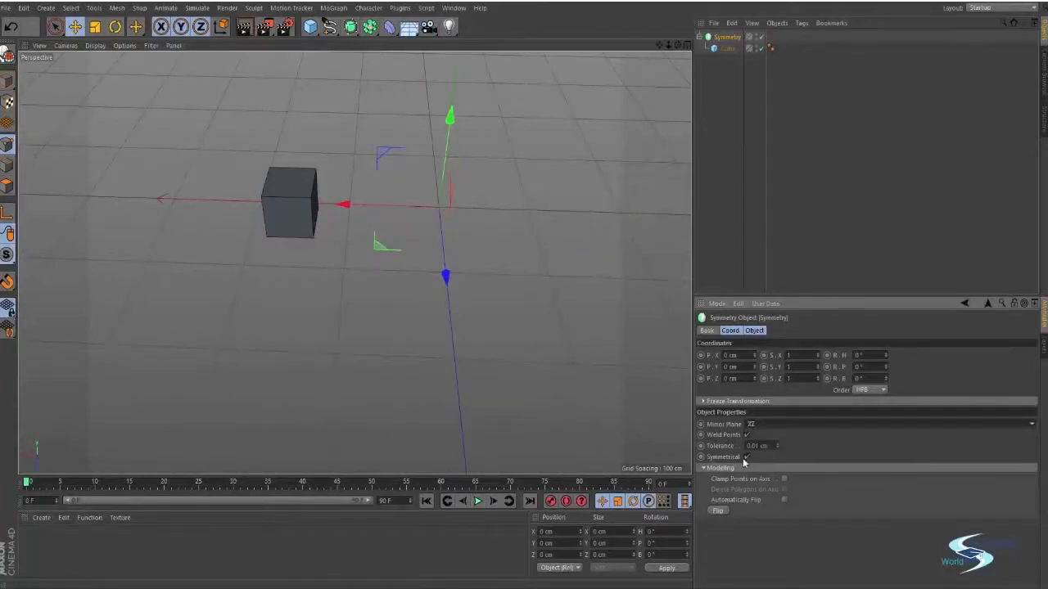
{"action": "left_click_drag", "start_coordinate": [440, 242], "coordinate": [571, 299], "text": "alt"}
{"action": "left_click", "coordinate": [760, 426]}
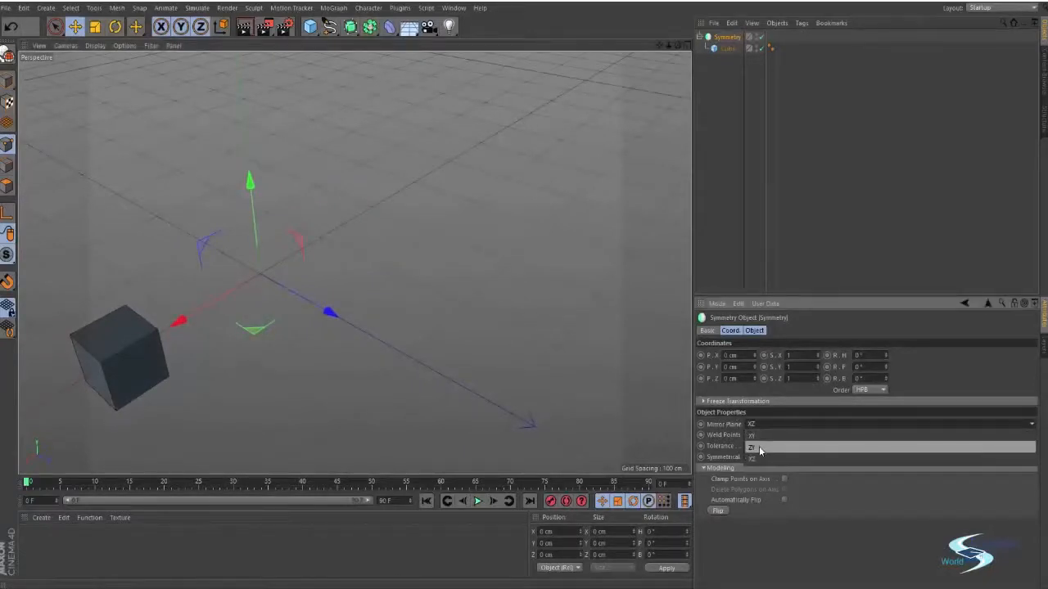
{"action": "left_click", "coordinate": [757, 458]}
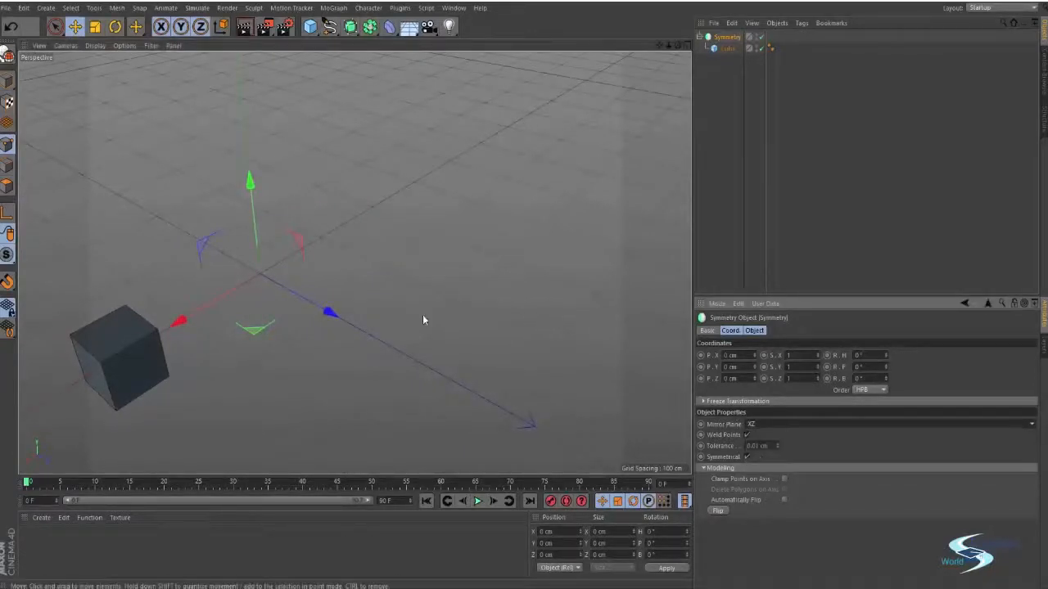
Add a flat, horizontal plane at the origin to represent the XZ mirror plane
{"action": "left_click_drag", "start_coordinate": [423, 314], "coordinate": [612, 279], "text": "alt"}
{"action": "middle_click_drag", "start_coordinate": [613, 275], "coordinate": [621, 268], "text": "alt"}
{"action": "left_click_drag", "start_coordinate": [393, 295], "coordinate": [475, 290], "text": "alt"}
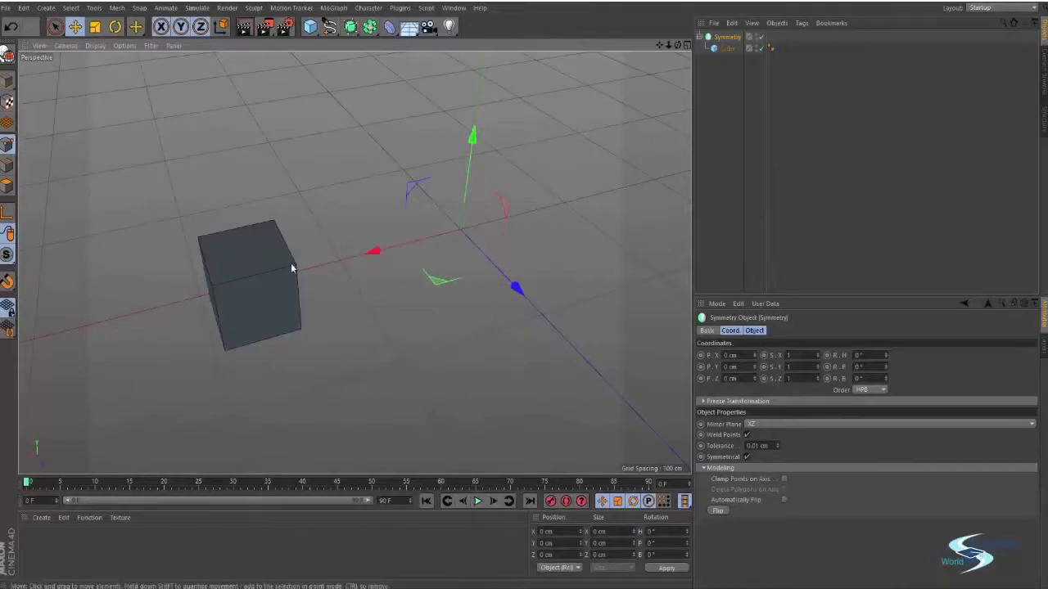
{"action": "left_click_drag", "start_coordinate": [329, 30], "coordinate": [409, 80]}
{"action": "left_click_drag", "start_coordinate": [347, 299], "coordinate": [505, 253], "text": "alt"}
Raise the child cube along Y above the flat plane so its mirrored copy sits below
{"action": "left_click", "coordinate": [728, 61]}
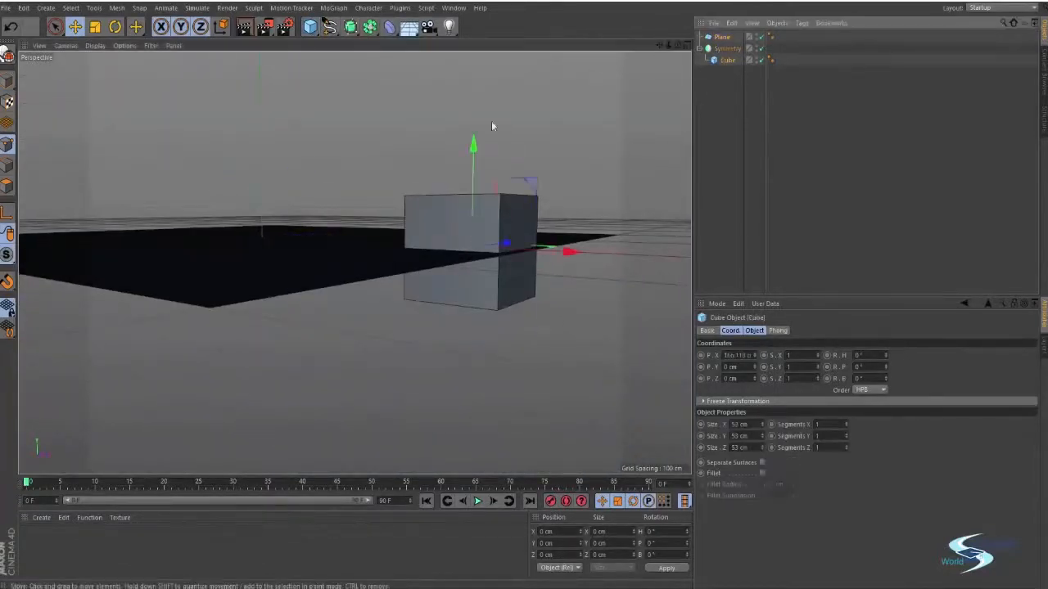
{"action": "left_click_drag", "start_coordinate": [475, 150], "coordinate": [480, 25]}
{"action": "left_click_drag", "start_coordinate": [573, 229], "coordinate": [402, 300], "text": "alt"}
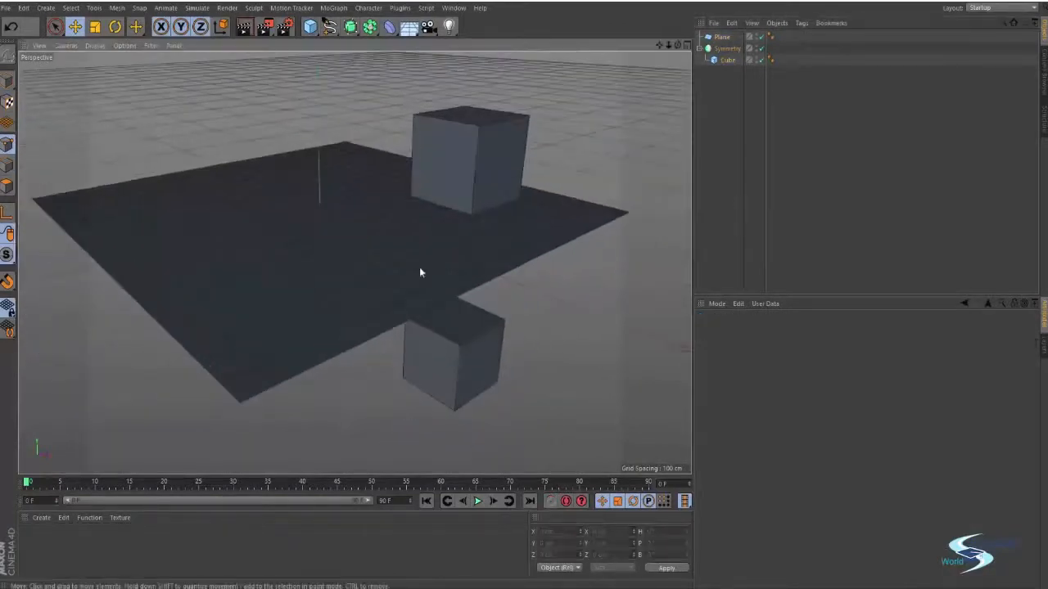
{"action": "left_click", "coordinate": [493, 185]}
Shift the cube to about 62 cm on Z and place a duplicate at about -150 cm on Z within the Symmetry object
{"action": "left_click", "coordinate": [727, 61]}
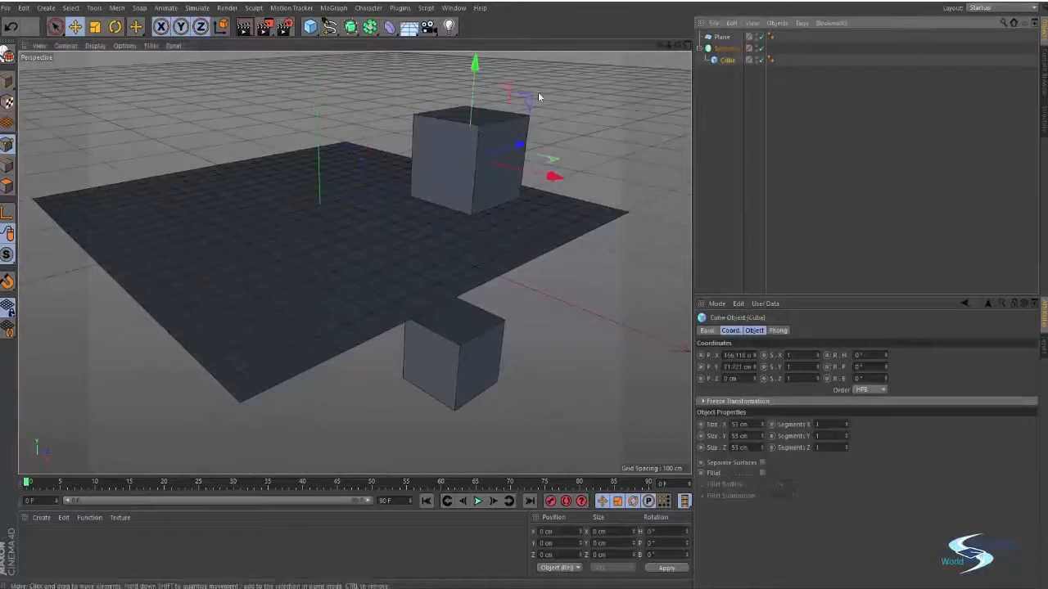
{"action": "left_click_drag", "start_coordinate": [511, 84], "coordinate": [326, 108]}
{"action": "mouse_move", "coordinate": [402, 149]}
{"action": "left_mouse_down", "text": "alt"}
{"action": "mouse_move", "coordinate": [300, 159]}
{"action": "mouse_move", "coordinate": [401, 170]}
{"action": "left_mouse_up", "text": "alt"}
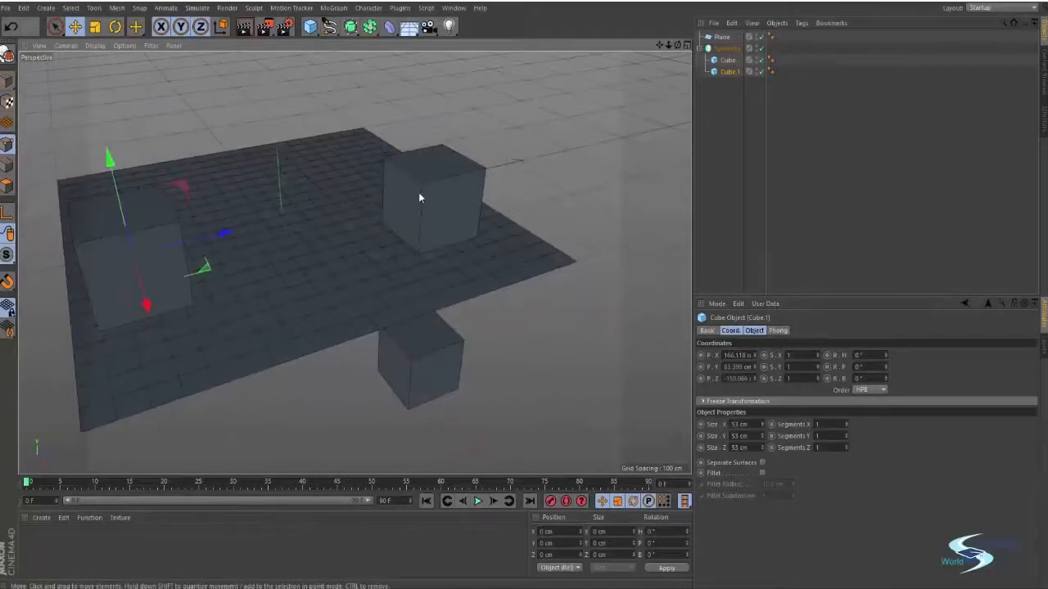
{"action": "left_click_drag", "start_coordinate": [309, 199], "coordinate": [395, 225], "text": "alt"}
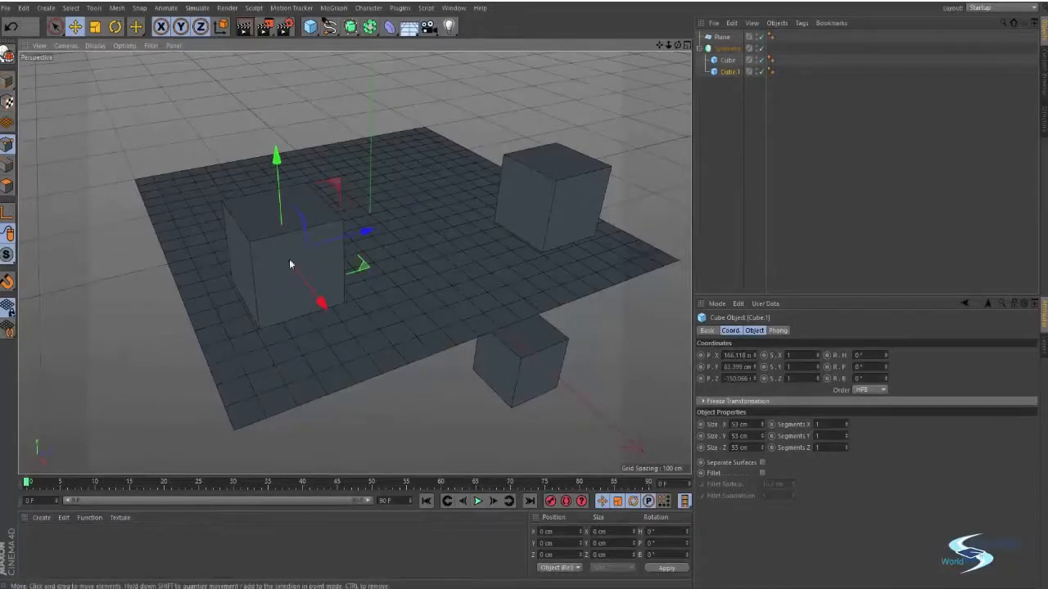
Inspect the mirrored setup, selecting the original cube, its duplicate and the parent Symmetry object in turn
{"action": "left_click_drag", "start_coordinate": [398, 330], "coordinate": [247, 349], "text": "alt"}
{"action": "left_click_drag", "start_coordinate": [454, 277], "coordinate": [442, 343], "text": "alt"}
{"action": "left_click", "coordinate": [732, 62]}
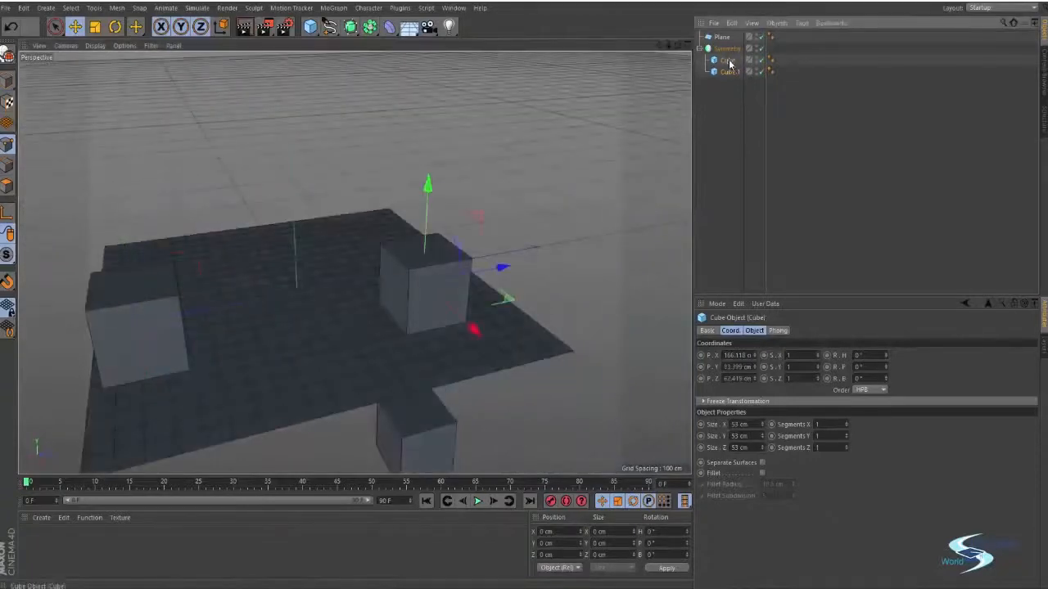
{"action": "left_click", "coordinate": [723, 72]}
{"action": "left_click", "coordinate": [723, 50]}
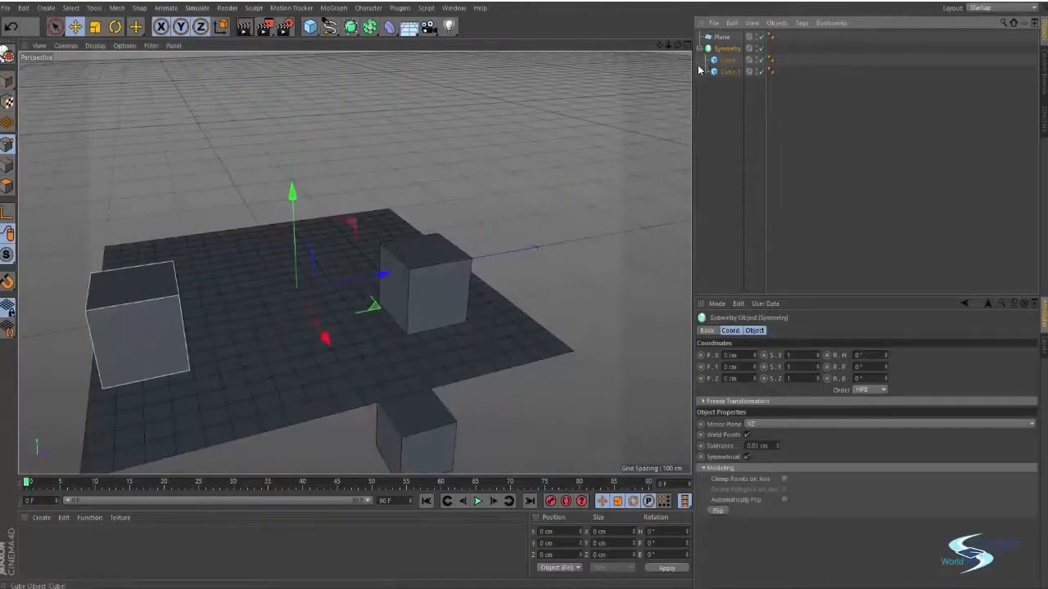
Group the original cube and its duplicate into one null inside the Symmetry object
{"action": "left_click", "coordinate": [727, 61]}
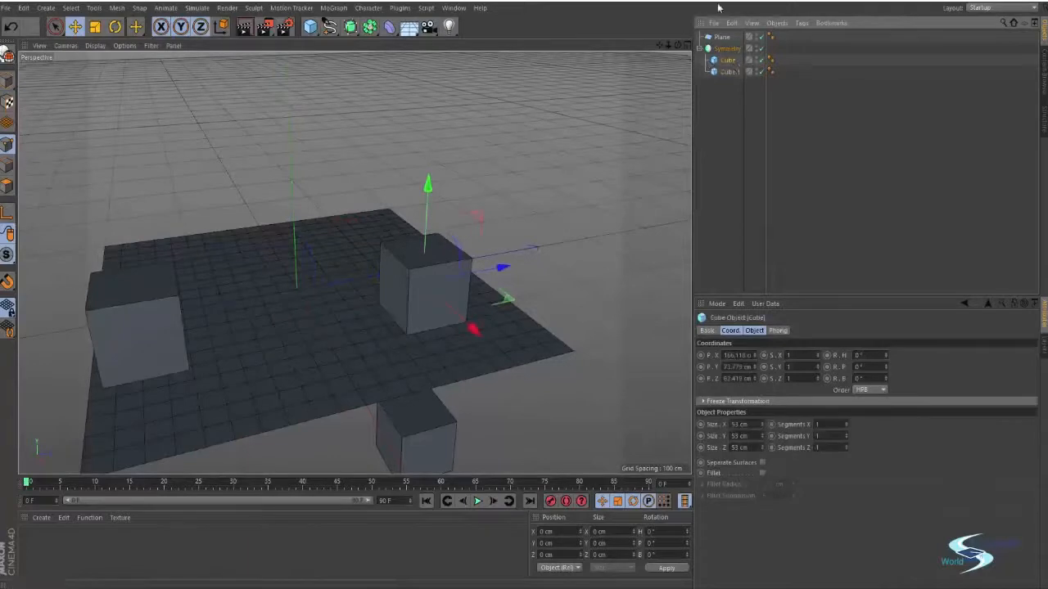
{"action": "left_click", "coordinate": [726, 72]}
{"action": "left_click", "coordinate": [727, 61]}
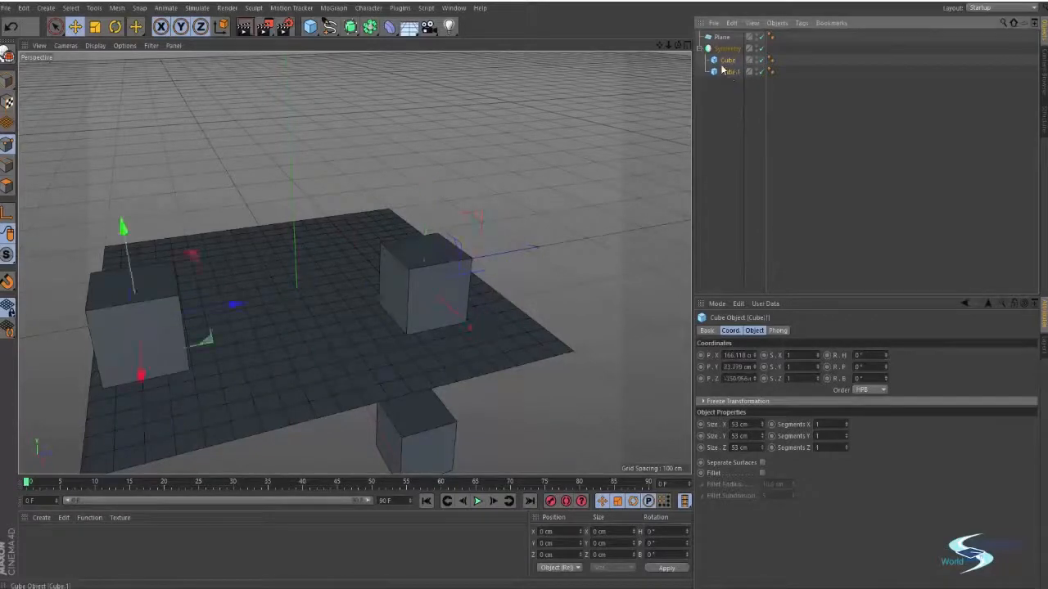
{"action": "left_click", "coordinate": [720, 73], "text": "ctrl"}
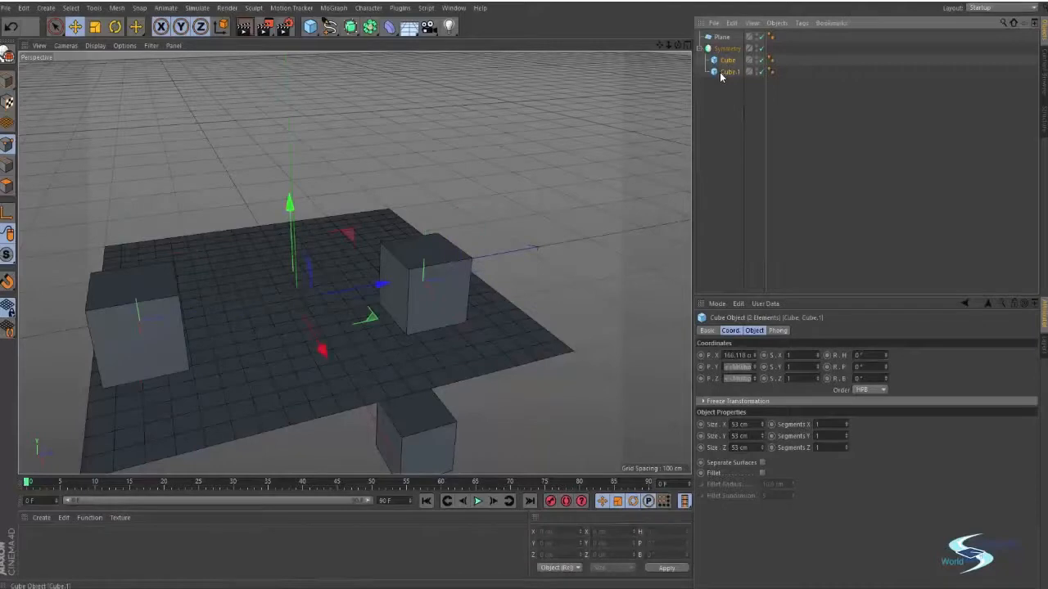
{"action": "key", "text": "alt+g"}
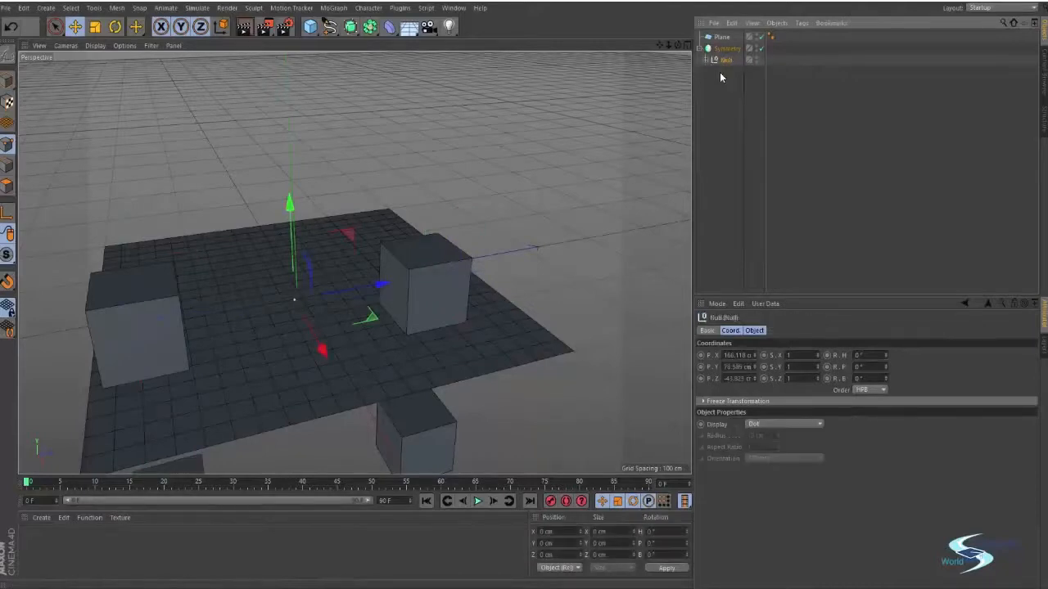
Examine the grouped hierarchy and the mirrored cubes, checking the null, its two child cubes and the parent Symmetry object
{"action": "left_click", "coordinate": [725, 85]}
{"action": "left_click", "coordinate": [723, 62]}
{"action": "middle_click_drag", "start_coordinate": [414, 215], "coordinate": [501, 150], "text": "alt"}
{"action": "left_click", "coordinate": [708, 60]}
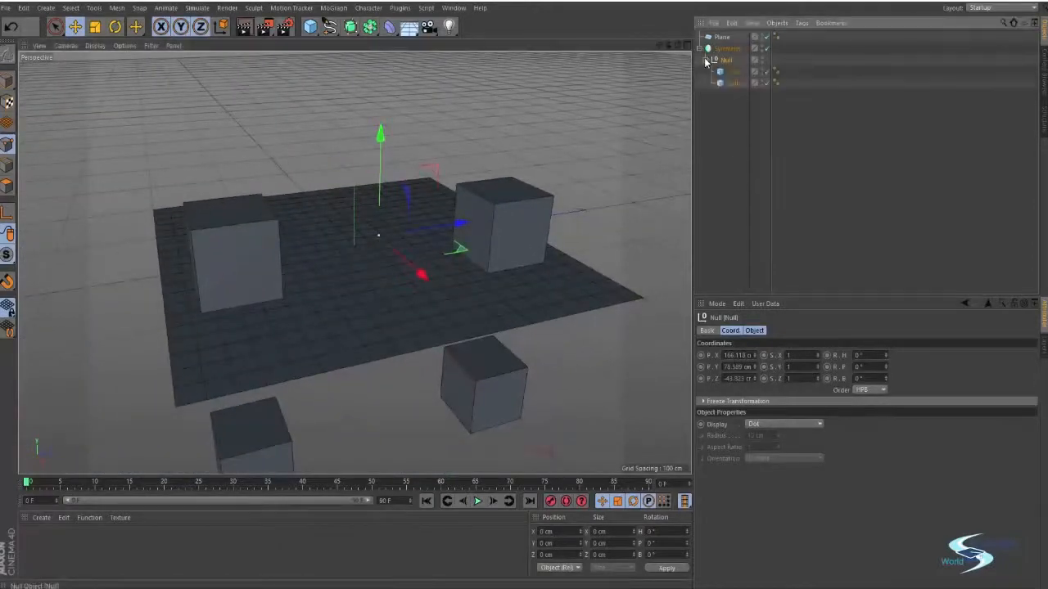
{"action": "left_click", "coordinate": [731, 73]}
{"action": "left_click", "coordinate": [732, 83]}
{"action": "left_click", "coordinate": [707, 60]}
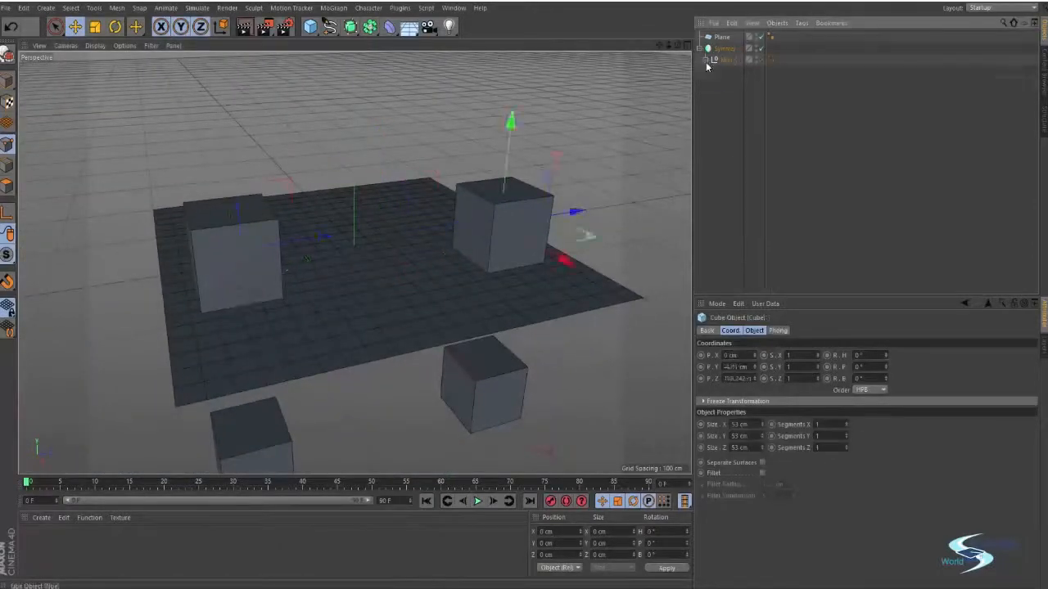
{"action": "left_click", "coordinate": [725, 50]}
{"action": "left_click", "coordinate": [722, 61]}
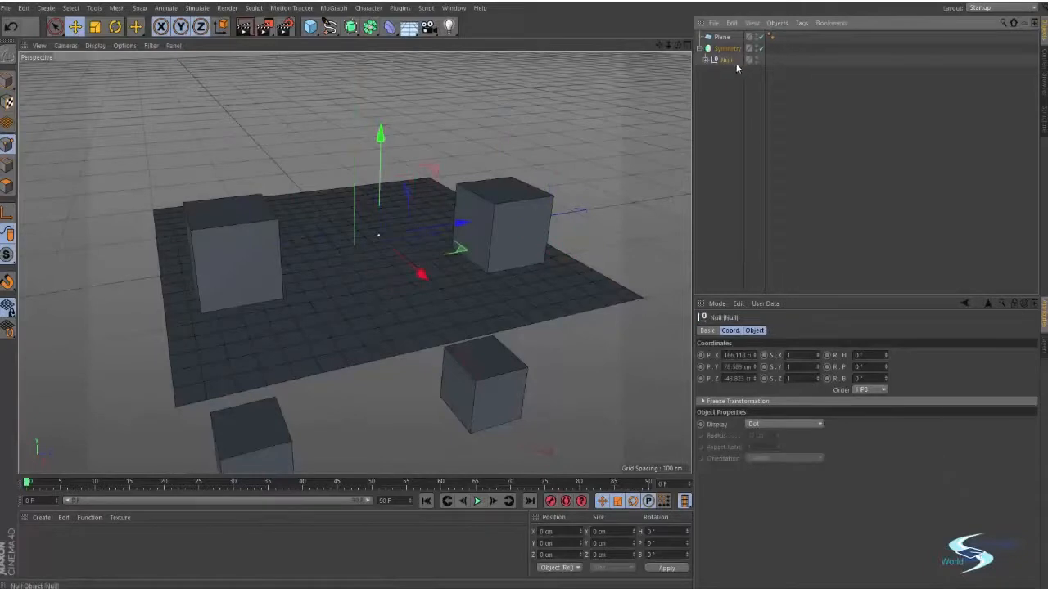
{"action": "left_click", "coordinate": [647, 134]}
{"action": "left_click_drag", "start_coordinate": [648, 134], "coordinate": [406, 184], "text": "alt"}
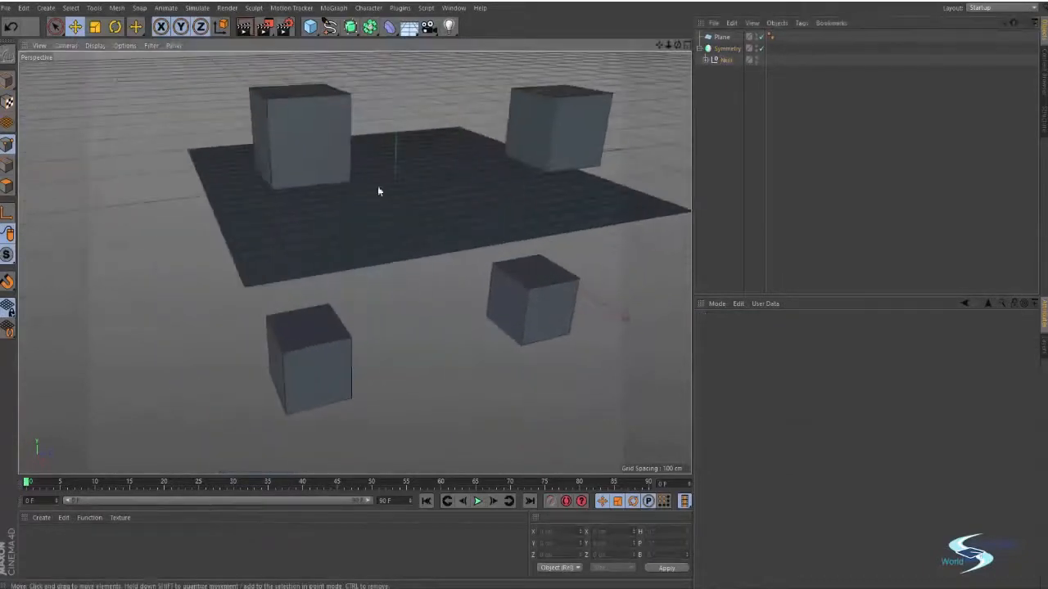
Move the null around and raise it along Y so both cubes sit higher above the flat plane
{"action": "left_click", "coordinate": [725, 49]}
{"action": "left_click", "coordinate": [723, 61]}
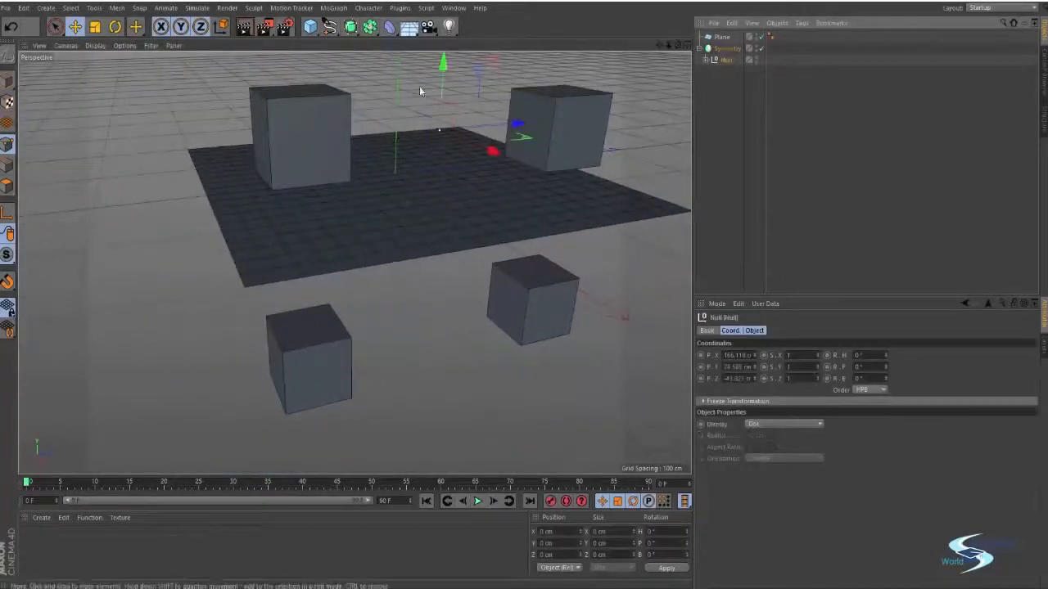
{"action": "left_click_drag", "start_coordinate": [447, 67], "coordinate": [449, 25]}
{"action": "left_click_drag", "start_coordinate": [464, 64], "coordinate": [410, 182]}
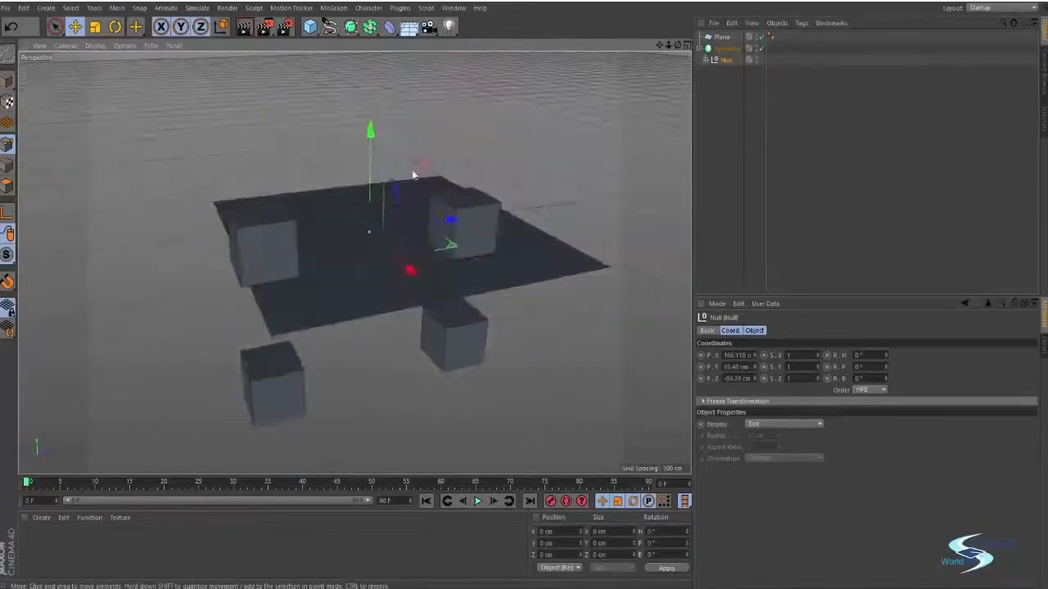
Rotate the null so its two cubes tilt, with one cube higher than the other
{"action": "key", "text": "r"}
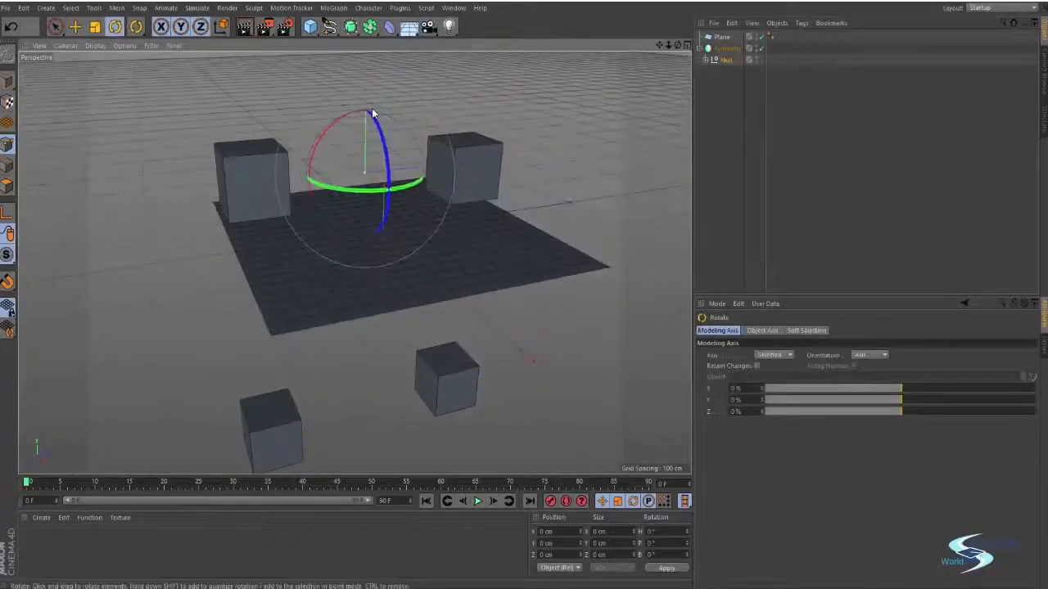
{"action": "left_click_drag", "start_coordinate": [372, 113], "coordinate": [410, 107]}
{"action": "key", "text": "e"}
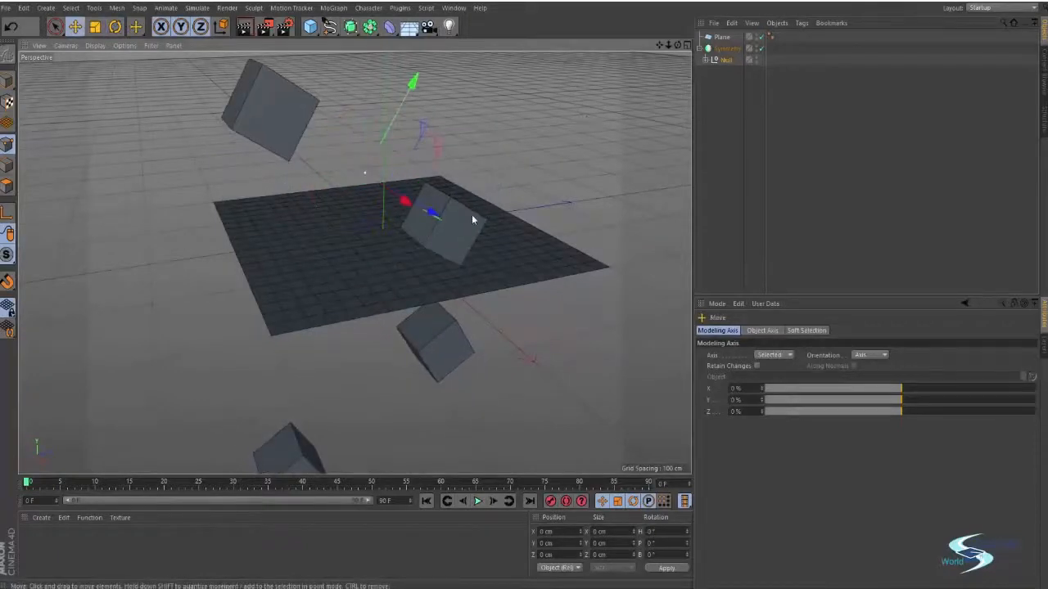
Delete the flat reference plane from the scene
{"action": "left_click", "coordinate": [773, 112]}
{"action": "left_click_drag", "start_coordinate": [500, 215], "coordinate": [425, 290], "text": "alt"}
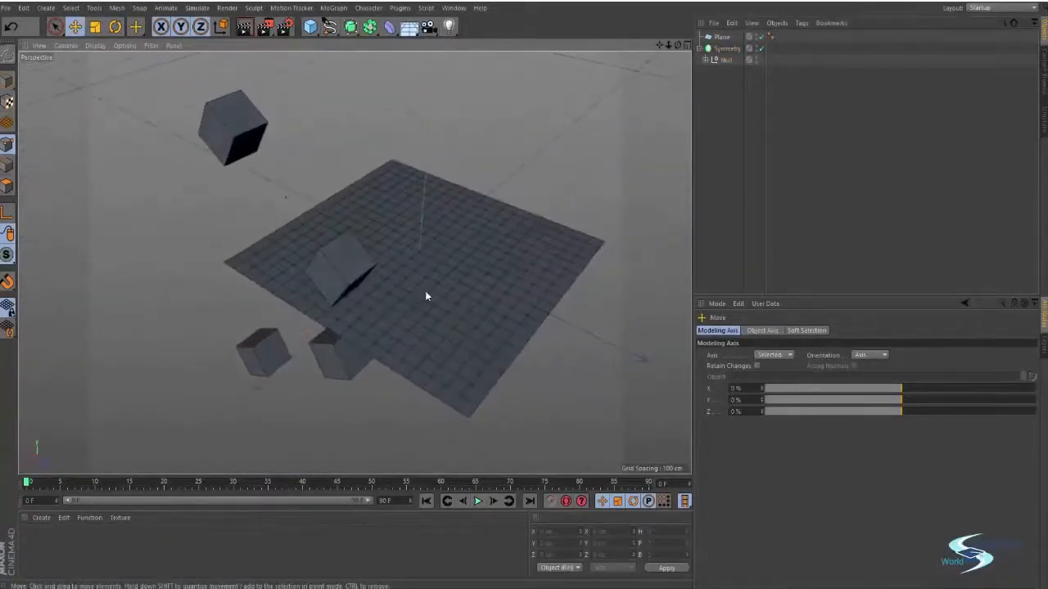
{"action": "left_click", "coordinate": [721, 38]}
{"action": "key", "text": "Delete"}
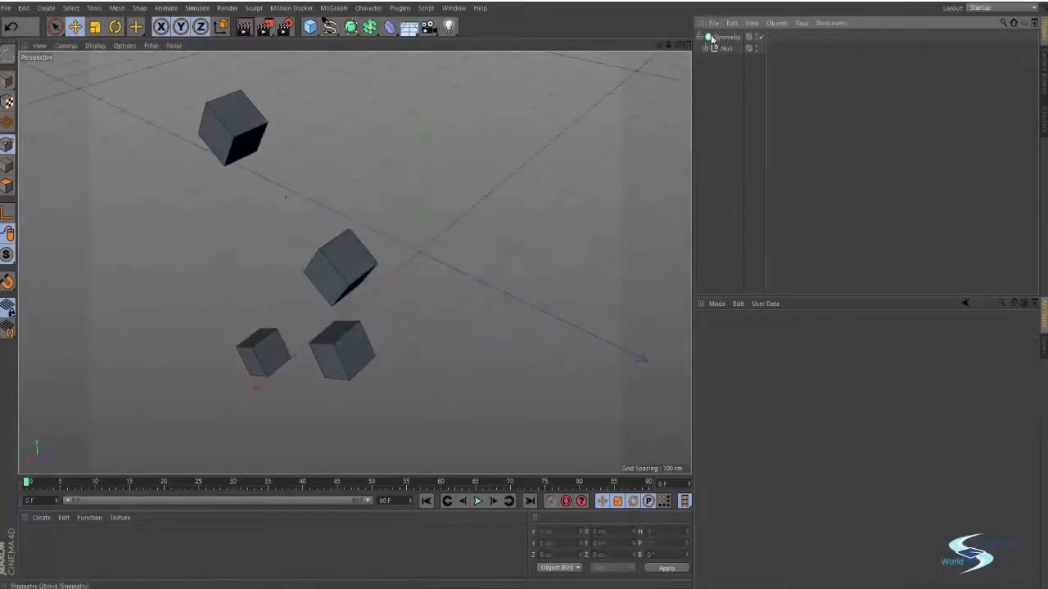
Add a second Symmetry object and make the existing Symmetry object its child
{"action": "left_click_drag", "start_coordinate": [372, 27], "coordinate": [496, 84]}
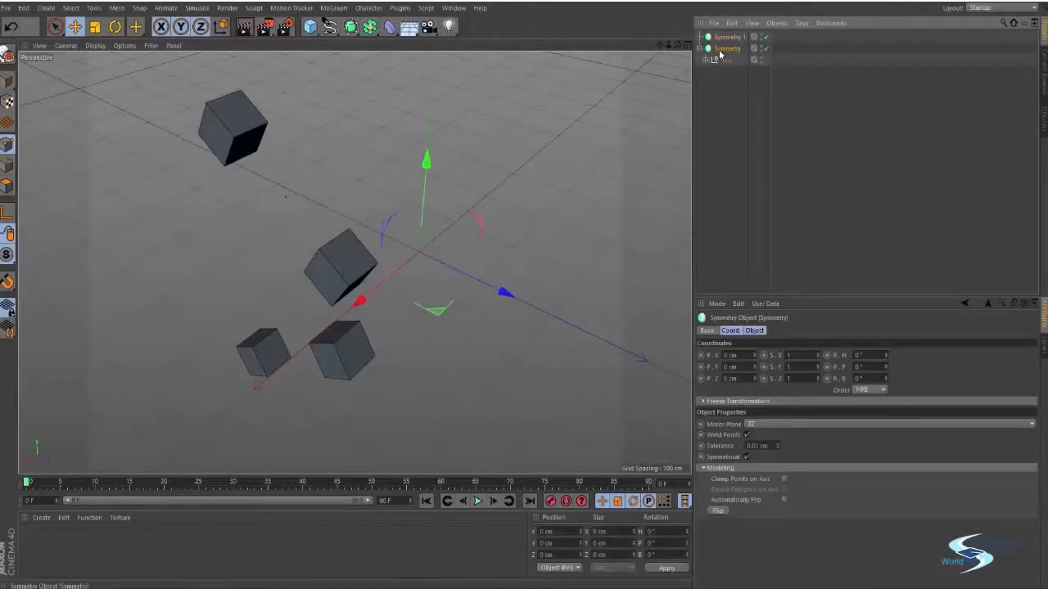
{"action": "left_click_drag", "start_coordinate": [725, 41], "coordinate": [725, 38]}
{"action": "left_click_drag", "start_coordinate": [524, 193], "coordinate": [382, 238], "text": "alt"}
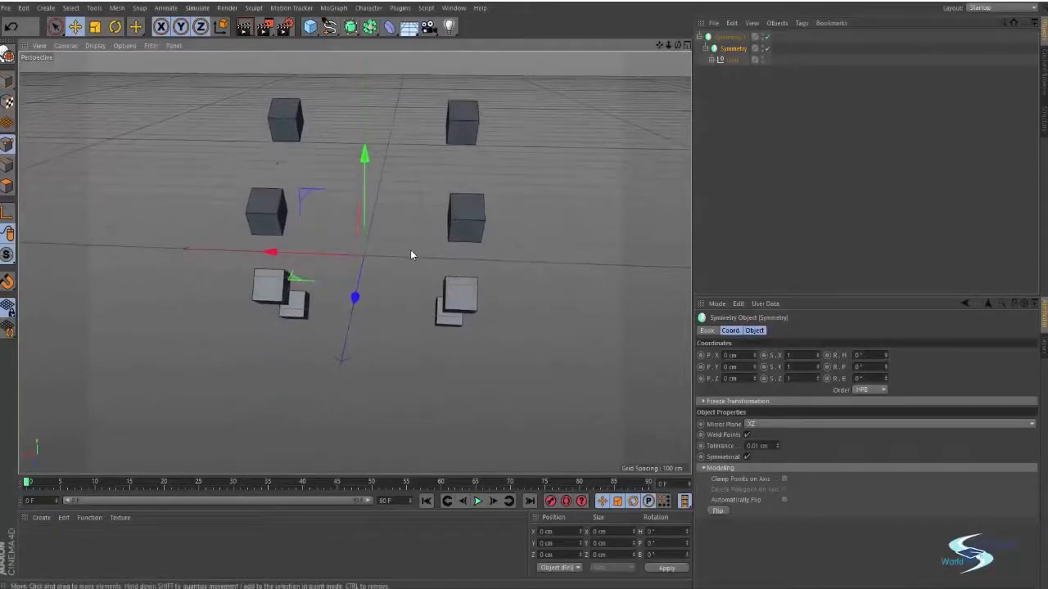
Shift the nested Symmetry object along X and rotate it about Z so the cubes and their mirrored copies form a V
{"action": "key", "text": "r"}
{"action": "left_click_drag", "start_coordinate": [285, 255], "coordinate": [266, 202]}
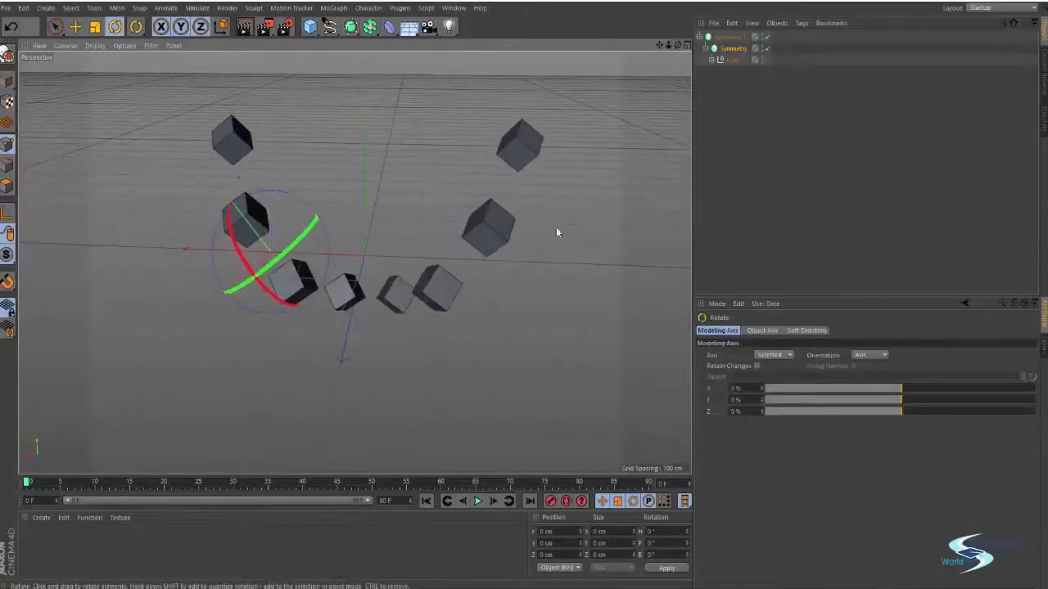
{"action": "key", "text": "e"}
{"action": "left_click_drag", "start_coordinate": [596, 234], "coordinate": [532, 245], "text": "alt"}
{"action": "left_click_drag", "start_coordinate": [386, 253], "coordinate": [32, 215], "text": "alt"}
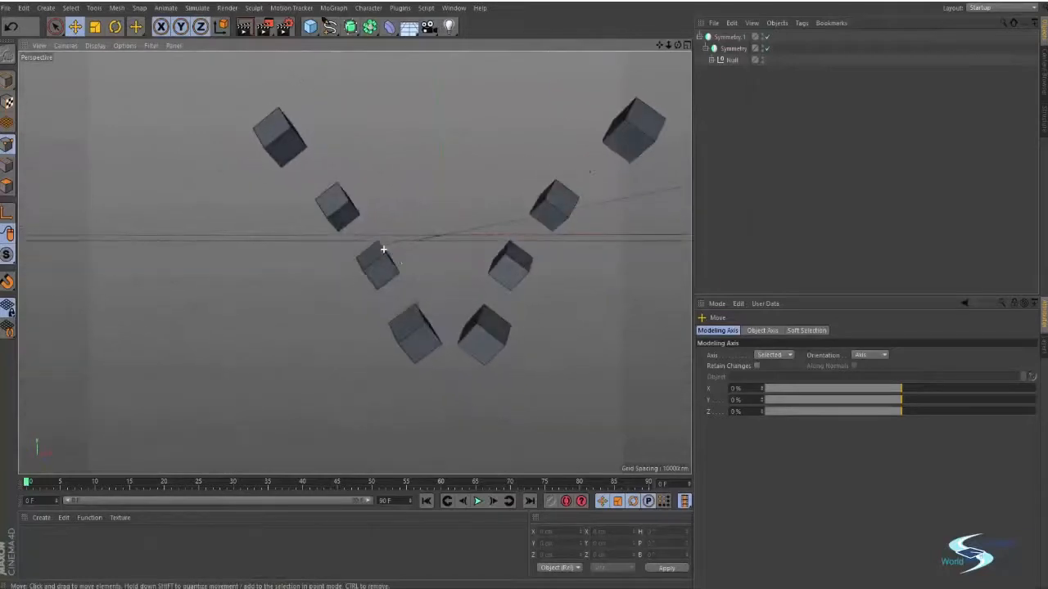
{"action": "left_click_drag", "start_coordinate": [551, 237], "coordinate": [257, 255], "text": "alt"}
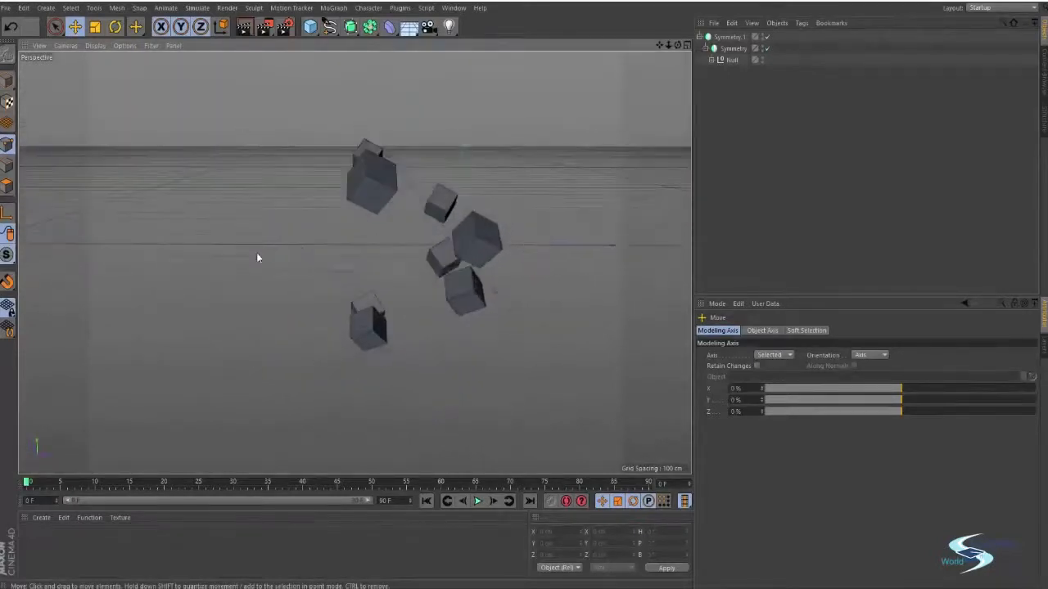
Delete both Symmetry objects and their contents to empty the scene
{"action": "left_click", "coordinate": [380, 188]}
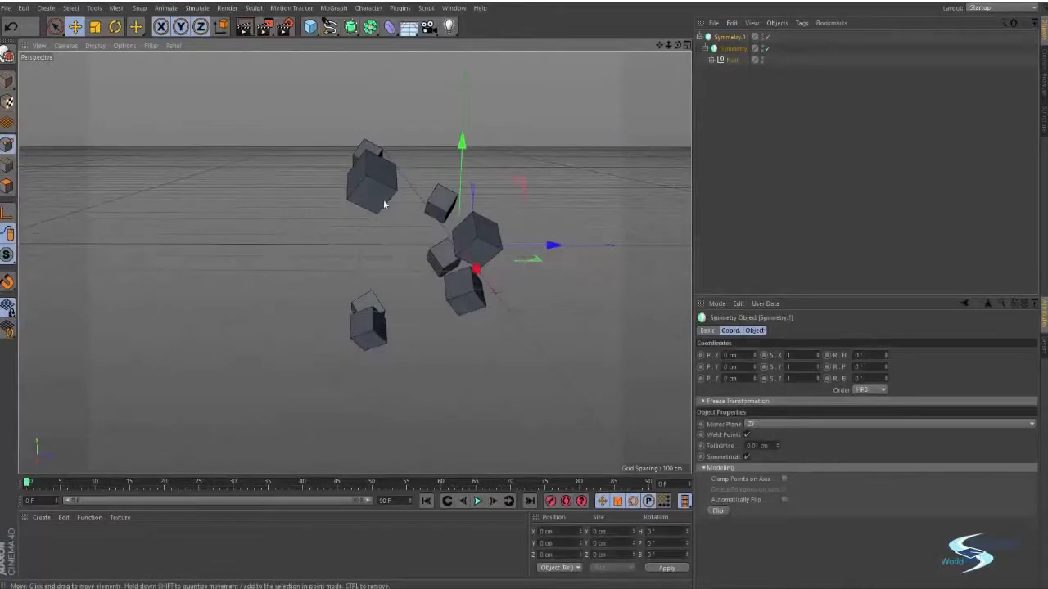
{"action": "left_click_drag", "start_coordinate": [416, 230], "coordinate": [458, 209], "text": "alt"}
{"action": "left_click_drag", "start_coordinate": [732, 77], "coordinate": [718, 34]}
{"action": "key", "text": "Delete"}
{"action": "left_click_drag", "start_coordinate": [494, 72], "coordinate": [409, 236], "text": "alt"}
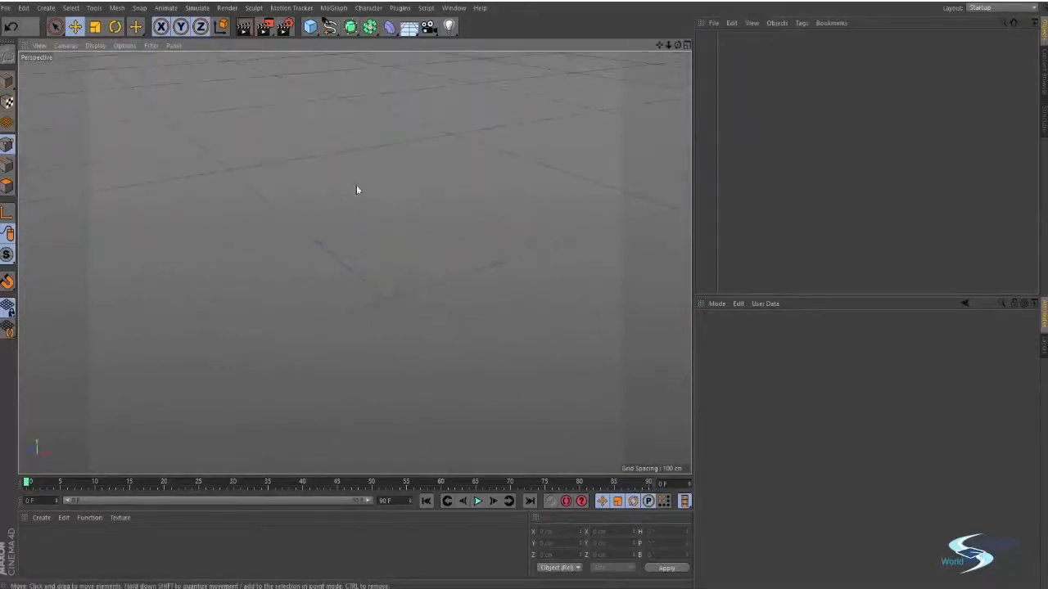
Add a default cube at the origin and make it editable
{"action": "left_click", "coordinate": [310, 26]}
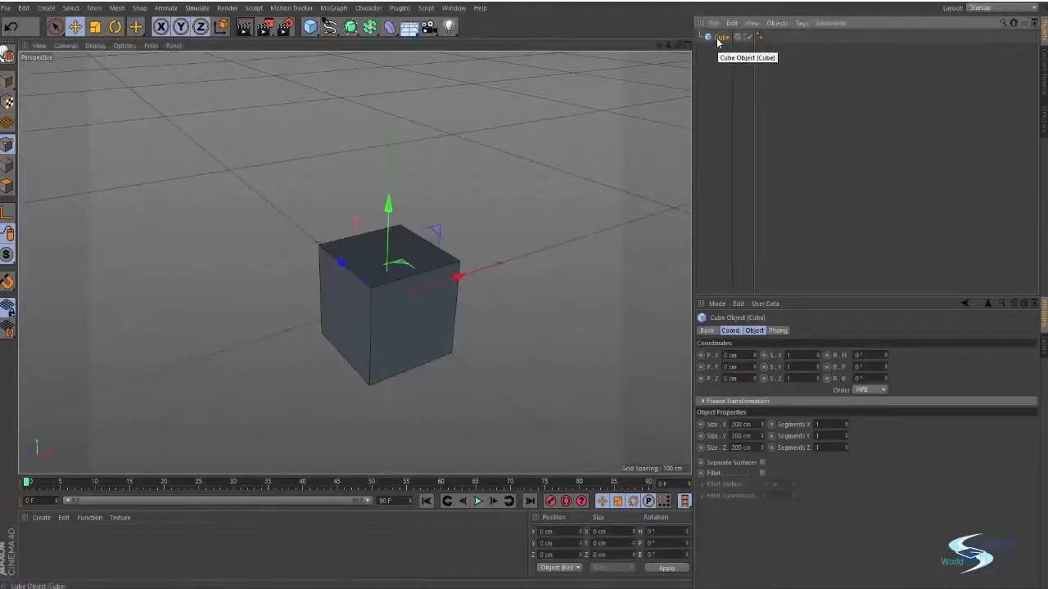
{"action": "left_click", "coordinate": [709, 72]}
{"action": "left_click", "coordinate": [424, 257]}
{"action": "mouse_move", "coordinate": [425, 257]}
{"action": "left_mouse_down", "text": "alt"}
{"action": "mouse_move", "coordinate": [435, 254]}
{"action": "mouse_move", "coordinate": [473, 307]}
{"action": "mouse_move", "coordinate": [459, 279]}
{"action": "mouse_move", "coordinate": [444, 300]}
{"action": "mouse_move", "coordinate": [449, 328]}
{"action": "mouse_move", "coordinate": [291, 285]}
{"action": "mouse_move", "coordinate": [338, 316]}
{"action": "mouse_move", "coordinate": [443, 327]}
{"action": "mouse_move", "coordinate": [519, 304]}
{"action": "mouse_move", "coordinate": [409, 271]}
{"action": "left_mouse_up", "text": "alt"}
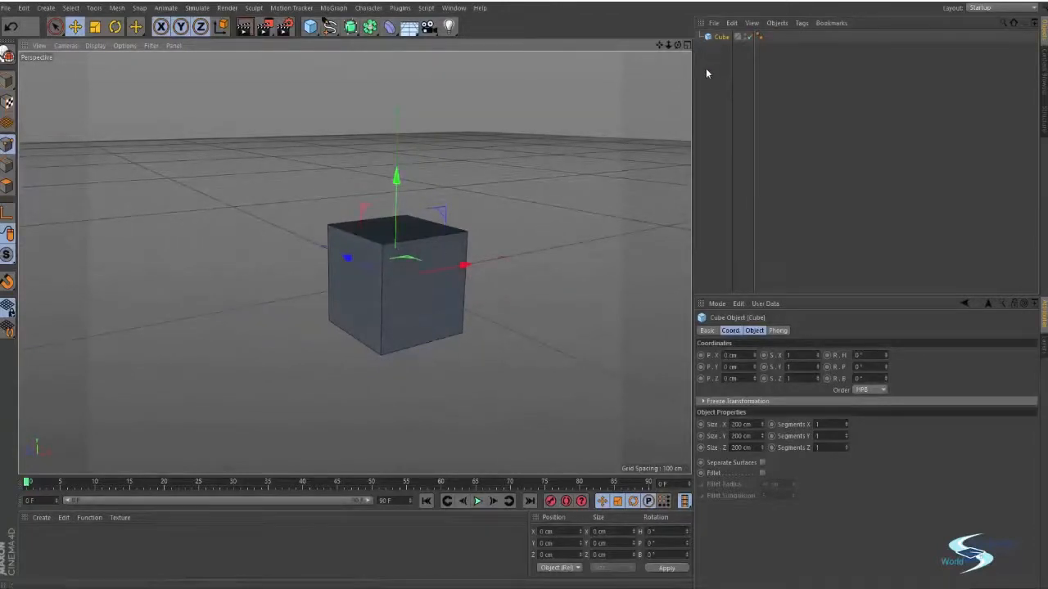
{"action": "key", "text": "c"}
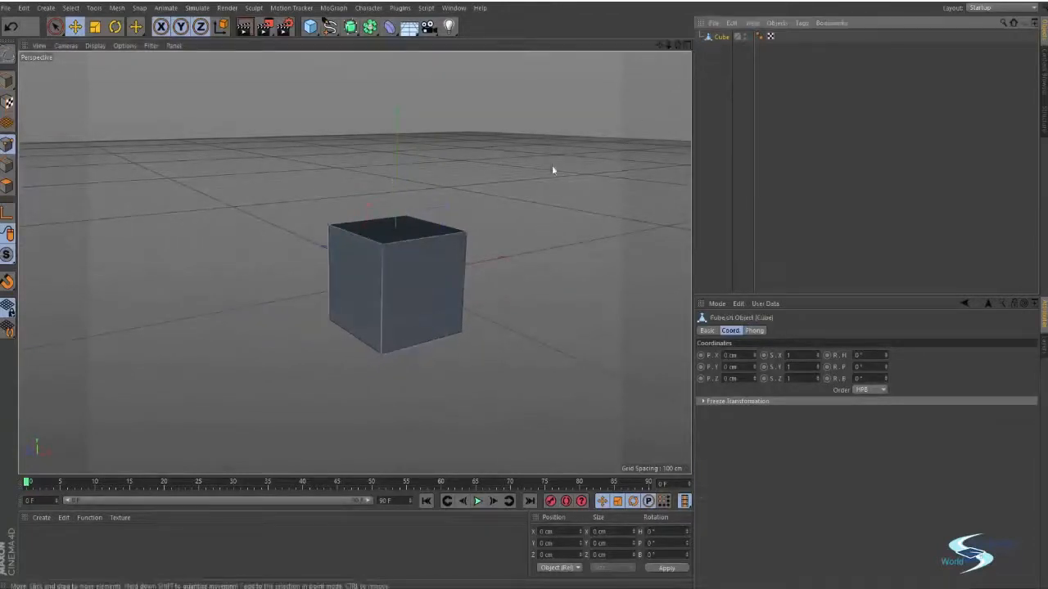
Scale the cube non-uniformly in Model mode into a flat box, lower in height and stretched lengthwise
{"action": "left_click", "coordinate": [7, 82]}
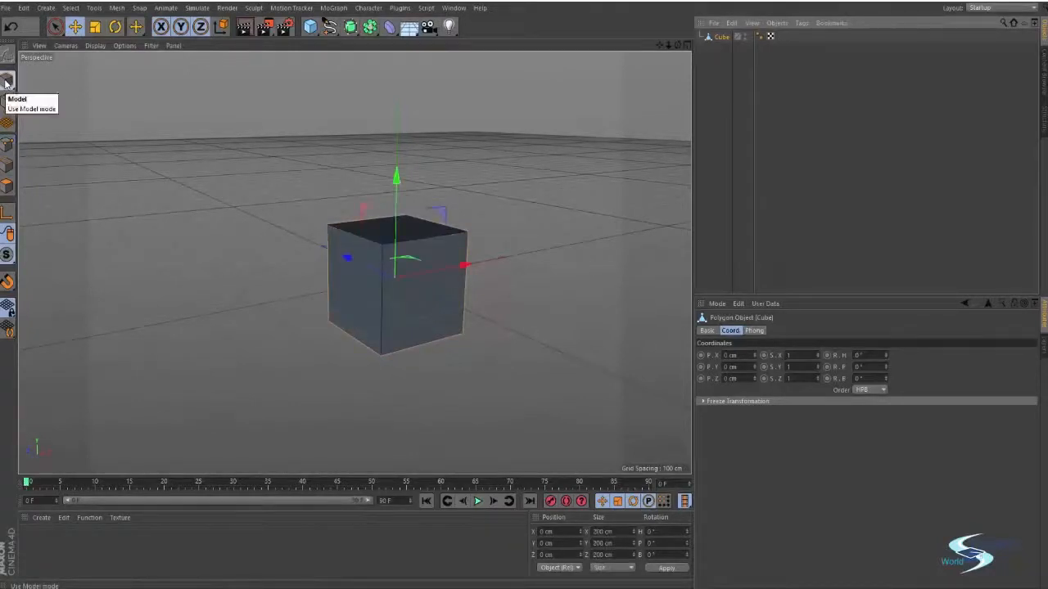
{"action": "key", "text": "t"}
{"action": "left_click_drag", "start_coordinate": [396, 177], "coordinate": [422, 292]}
{"action": "left_click_drag", "start_coordinate": [486, 235], "coordinate": [527, 227]}
{"action": "left_click_drag", "start_coordinate": [408, 172], "coordinate": [496, 162]}
{"action": "left_click_drag", "start_coordinate": [322, 272], "coordinate": [367, 317]}
{"action": "left_click", "coordinate": [599, 136]}
{"action": "middle_click_drag", "start_coordinate": [557, 139], "coordinate": [510, 155], "text": "alt"}
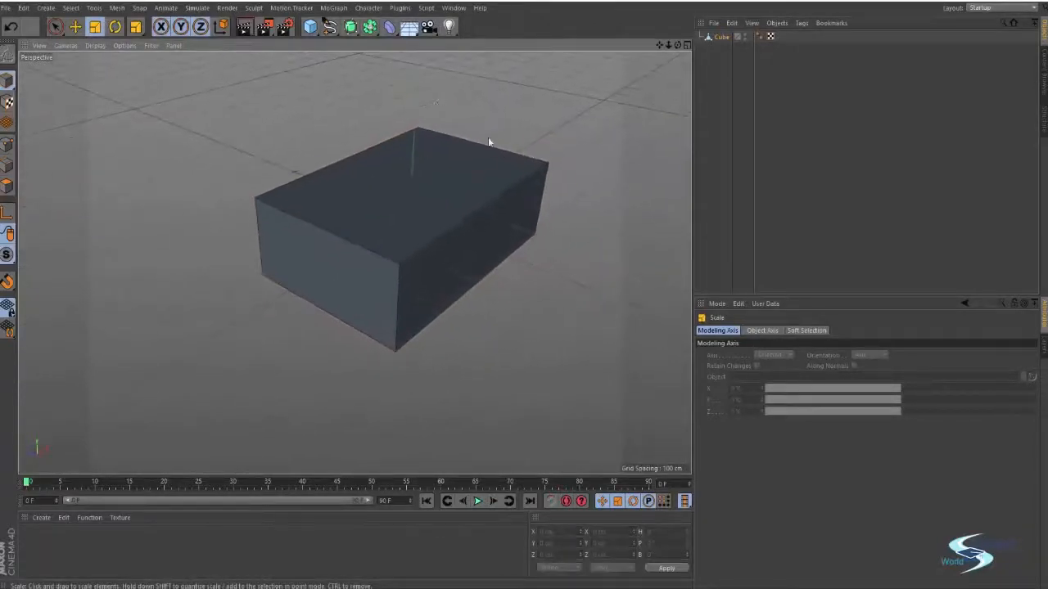
Add a capsule banked 90° and place it beyond the box's end at about -366 cm X and 114 cm Y
{"action": "left_click_drag", "start_coordinate": [313, 29], "coordinate": [361, 47]}
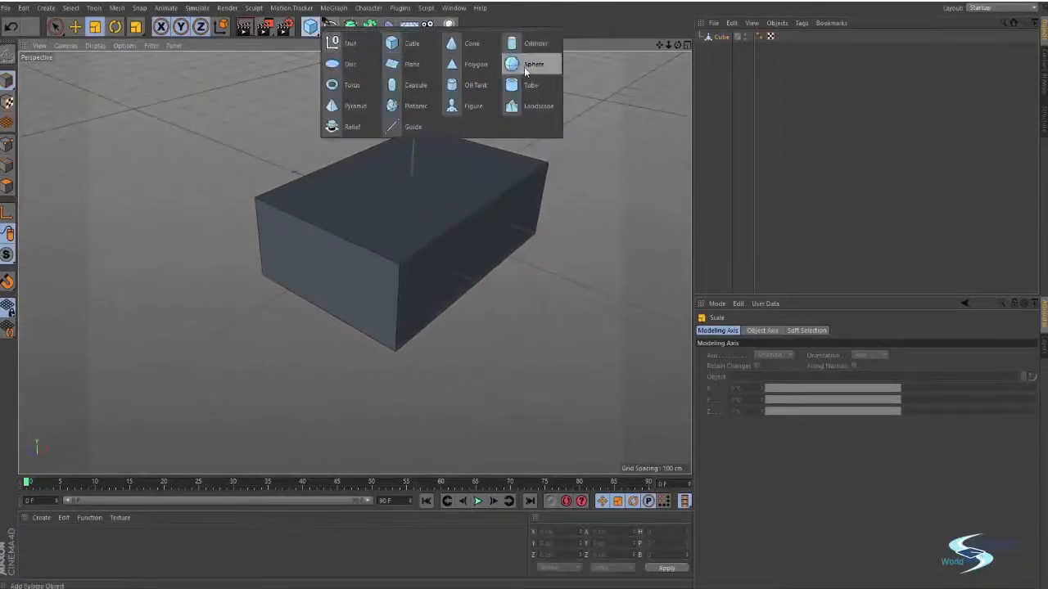
{"action": "left_click_drag", "start_coordinate": [499, 77], "coordinate": [322, 222]}
{"action": "left_click_drag", "start_coordinate": [446, 141], "coordinate": [389, 286]}
{"action": "key", "text": "e"}
{"action": "key", "text": "r"}
{"action": "key", "text": "e"}
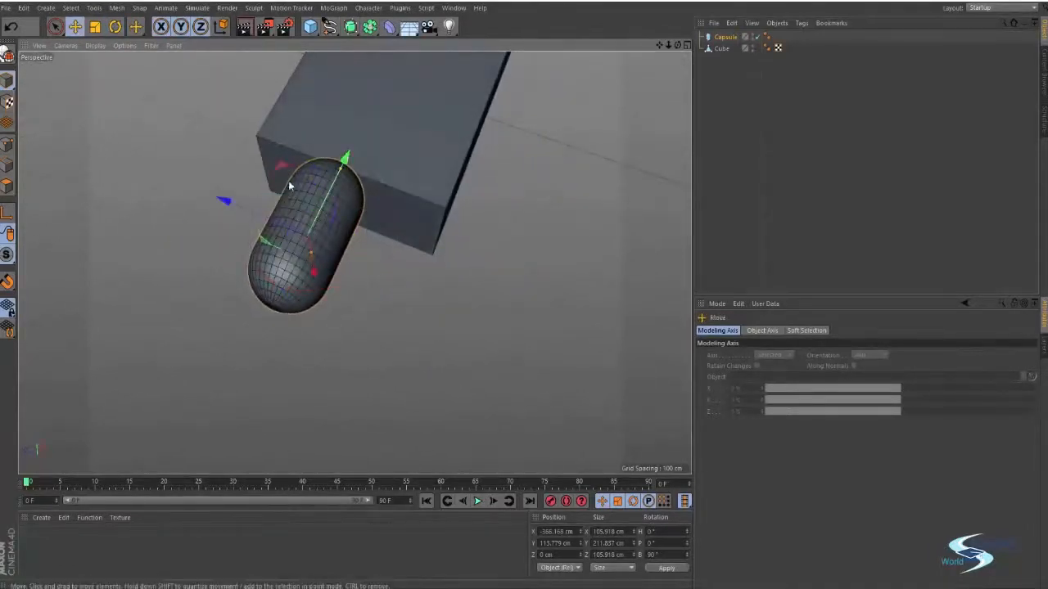
Enlarge the capsule to about 172 cm thick and 656 cm long, centred on the box's long edge at about -153 cm Z
{"action": "left_click_drag", "start_coordinate": [283, 179], "coordinate": [357, 65]}
{"action": "left_click_drag", "start_coordinate": [475, 194], "coordinate": [597, 198]}
{"action": "left_click_drag", "start_coordinate": [401, 260], "coordinate": [554, 224], "text": "alt"}
{"action": "left_click_drag", "start_coordinate": [267, 225], "coordinate": [280, 212]}
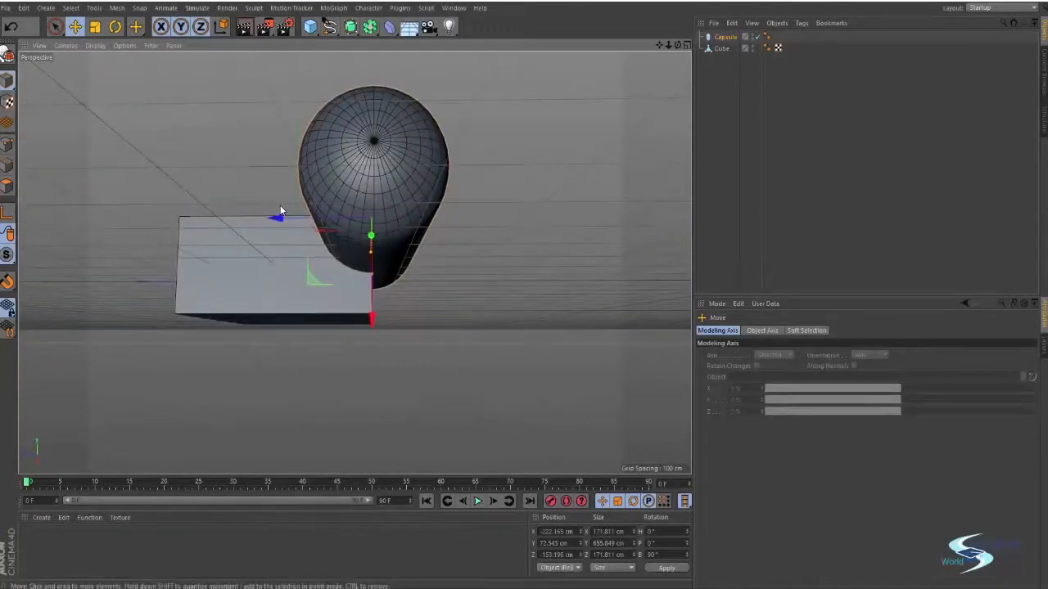
Make the capsule editable and switch to point editing
{"action": "key", "text": "c"}
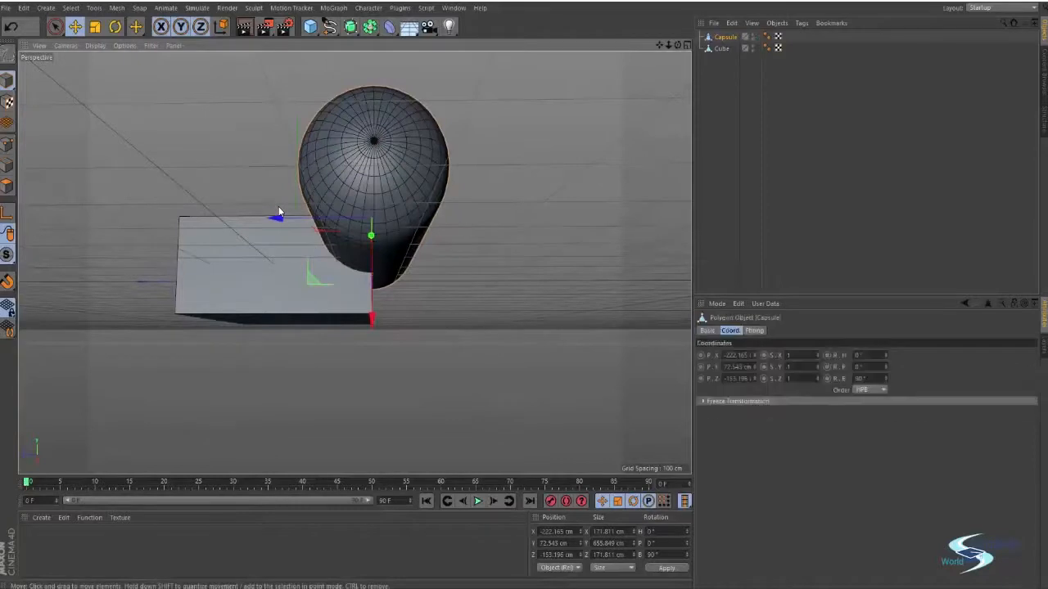
{"action": "left_click_drag", "start_coordinate": [496, 148], "coordinate": [451, 244], "text": "alt"}
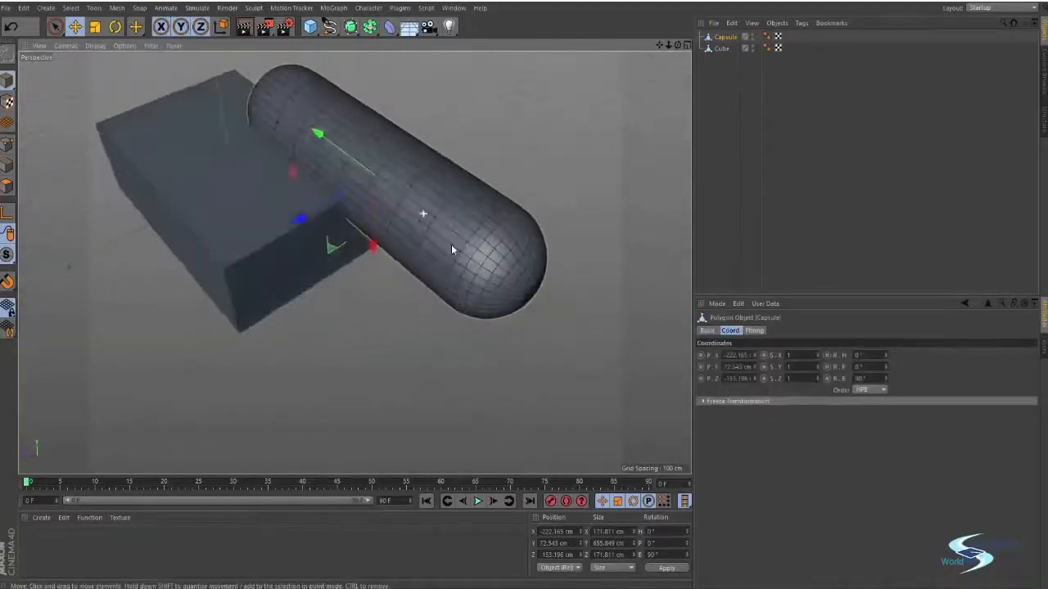
{"action": "left_click", "coordinate": [11, 143]}
{"action": "left_click_drag", "start_coordinate": [313, 168], "coordinate": [367, 159], "text": "alt"}
Try moving a selected group of the capsule's points, and undo the edit
{"action": "key", "text": "9"}
{"action": "left_click_drag", "start_coordinate": [370, 215], "coordinate": [407, 134], "text": "alt"}
{"action": "key", "text": "e"}
{"action": "left_click_drag", "start_coordinate": [358, 305], "coordinate": [357, 223]}
{"action": "key", "text": "ctrl+s"}
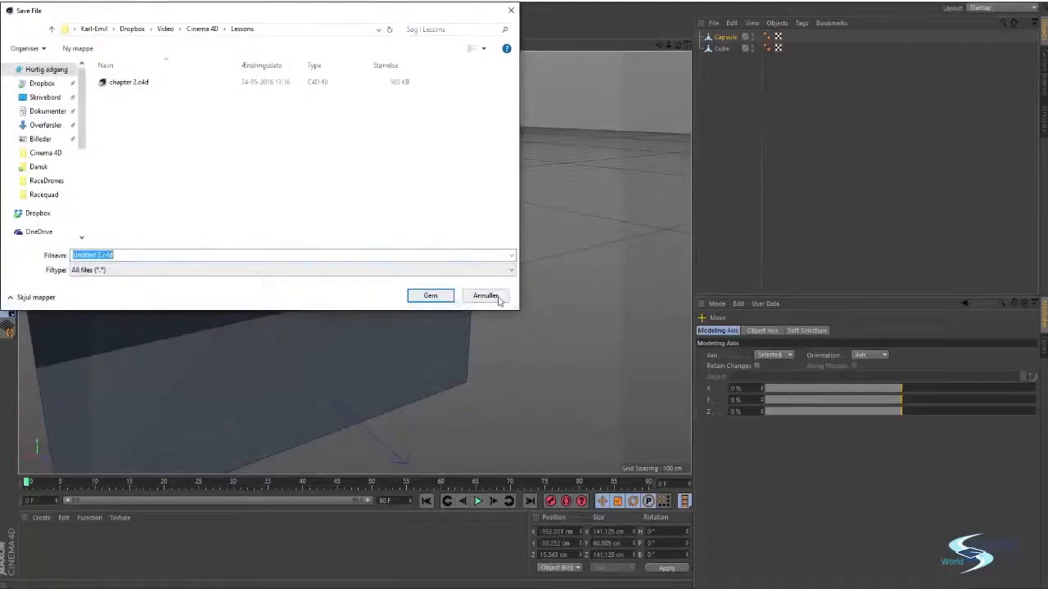
{"action": "left_click", "coordinate": [498, 296]}
{"action": "key", "text": "ctrl+z"}
{"action": "left_click_drag", "start_coordinate": [489, 189], "coordinate": [406, 148], "text": "alt"}
{"action": "left_click", "coordinate": [456, 104]}
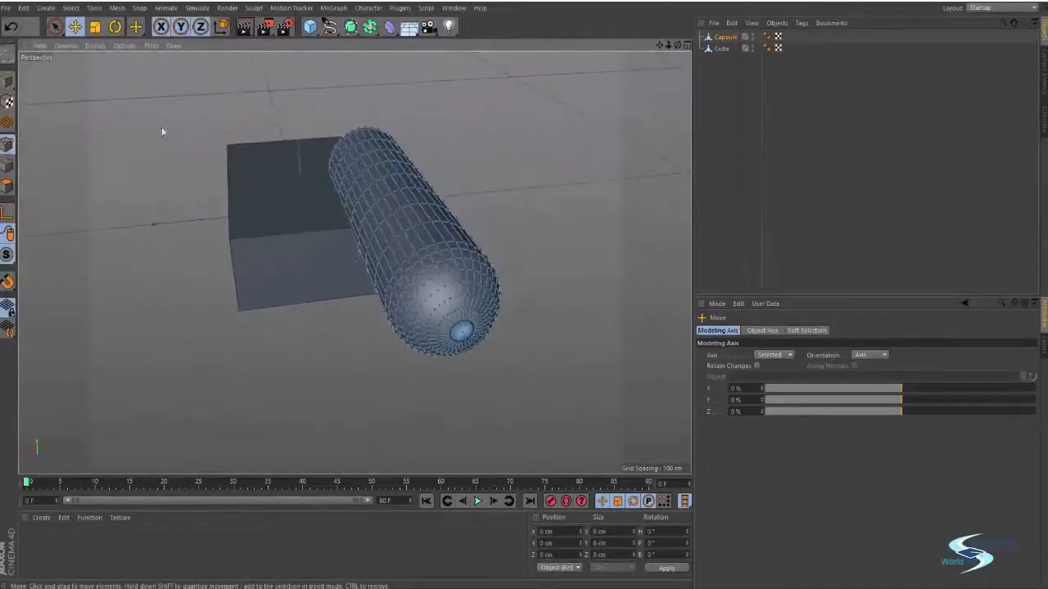
Return to Model mode and examine the capsule's polygon mesh and rounded end up close
{"action": "left_click", "coordinate": [8, 83]}
{"action": "scroll", "coordinate": [391, 202], "scroll_direction": "up", "scroll_amount": 1}
{"action": "left_click_drag", "start_coordinate": [356, 261], "coordinate": [409, 239], "text": "alt"}
{"action": "right_click_drag", "start_coordinate": [409, 238], "coordinate": [489, 204], "text": "alt"}
{"action": "left_click_drag", "start_coordinate": [424, 199], "coordinate": [466, 237], "text": "alt"}
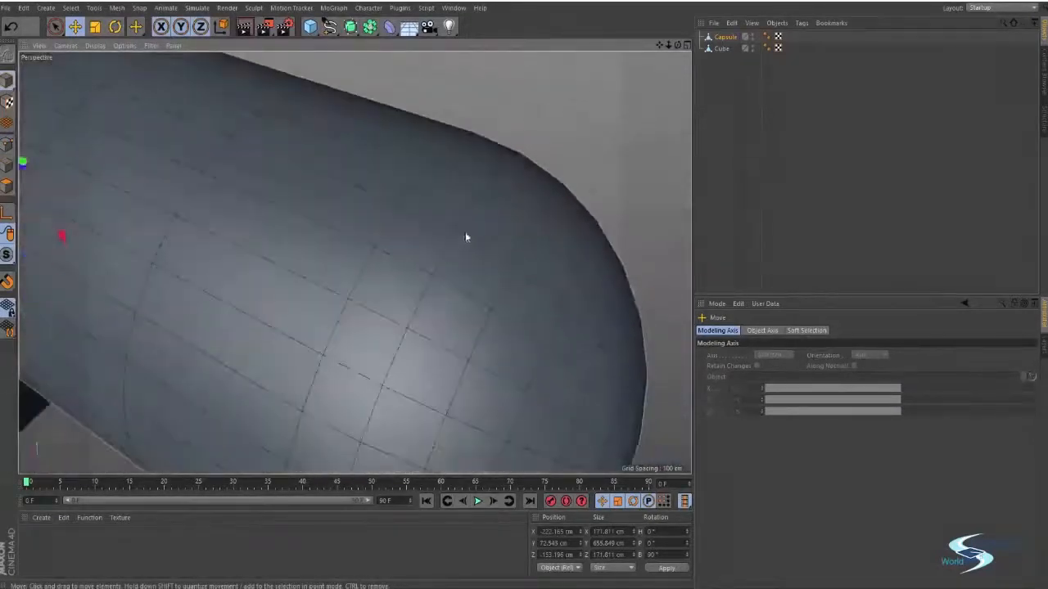
{"action": "right_click_drag", "start_coordinate": [410, 260], "coordinate": [356, 262], "text": "alt"}
{"action": "middle_click_drag", "start_coordinate": [356, 262], "coordinate": [471, 257], "text": "alt"}
{"action": "left_click_drag", "start_coordinate": [471, 255], "coordinate": [526, 234], "text": "alt"}
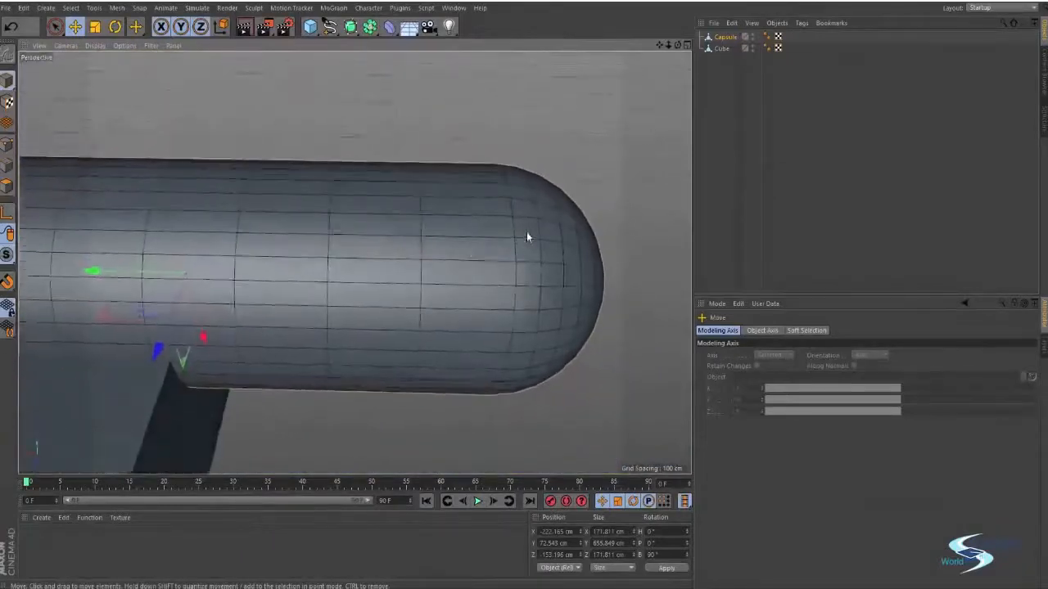
Stretch the capsule along its Z axis to about 425 cm, making it a wide, flattened shape over the box
{"action": "right_click_drag", "start_coordinate": [517, 244], "coordinate": [401, 232], "text": "alt"}
{"action": "left_click_drag", "start_coordinate": [400, 232], "coordinate": [371, 280], "text": "alt"}
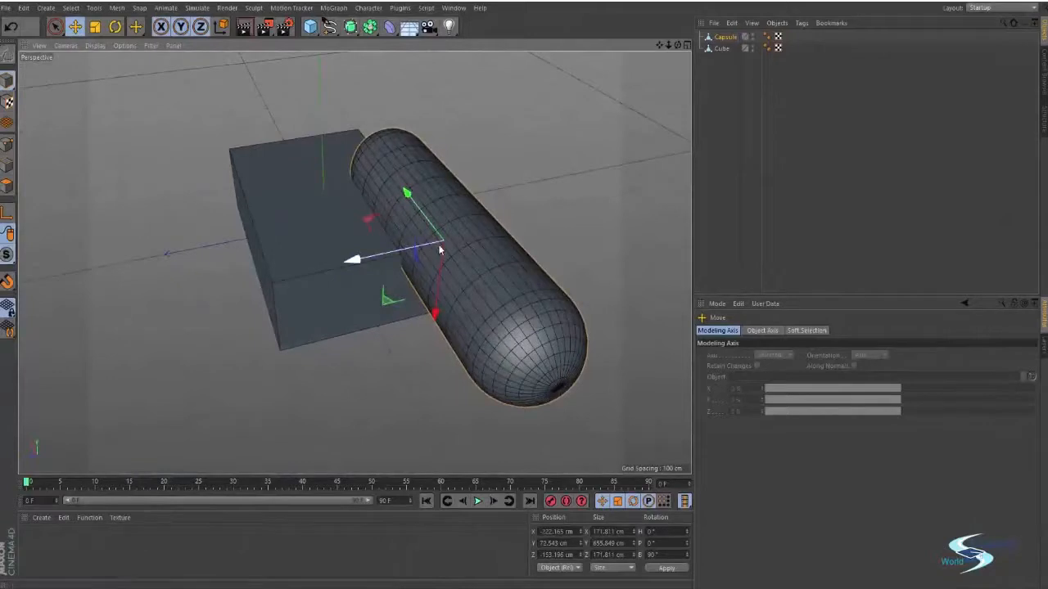
{"action": "key", "text": "t"}
{"action": "left_click_drag", "start_coordinate": [351, 261], "coordinate": [194, 288]}
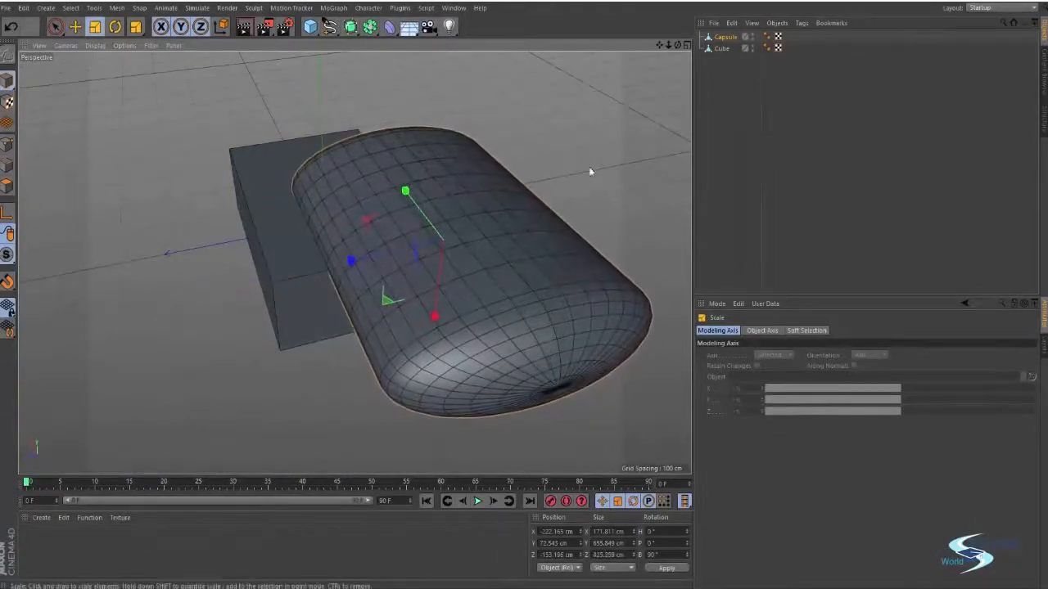
{"action": "mouse_move", "coordinate": [441, 274]}
{"action": "left_mouse_down", "text": "alt"}
{"action": "mouse_move", "coordinate": [477, 192]}
{"action": "mouse_move", "coordinate": [461, 182]}
{"action": "mouse_move", "coordinate": [451, 262]}
{"action": "left_mouse_up", "text": "alt"}
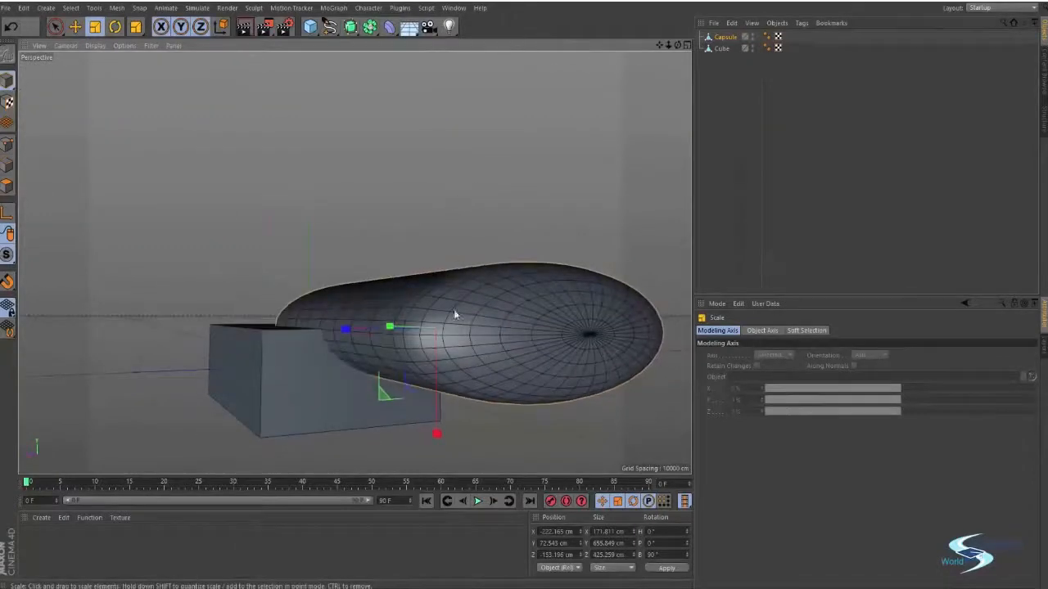
Scale the whole capsule up uniformly to about 187 × 713 × 462 cm
{"action": "key", "text": "e"}
{"action": "left_click_drag", "start_coordinate": [435, 429], "coordinate": [531, 431]}
{"action": "key", "text": "t"}
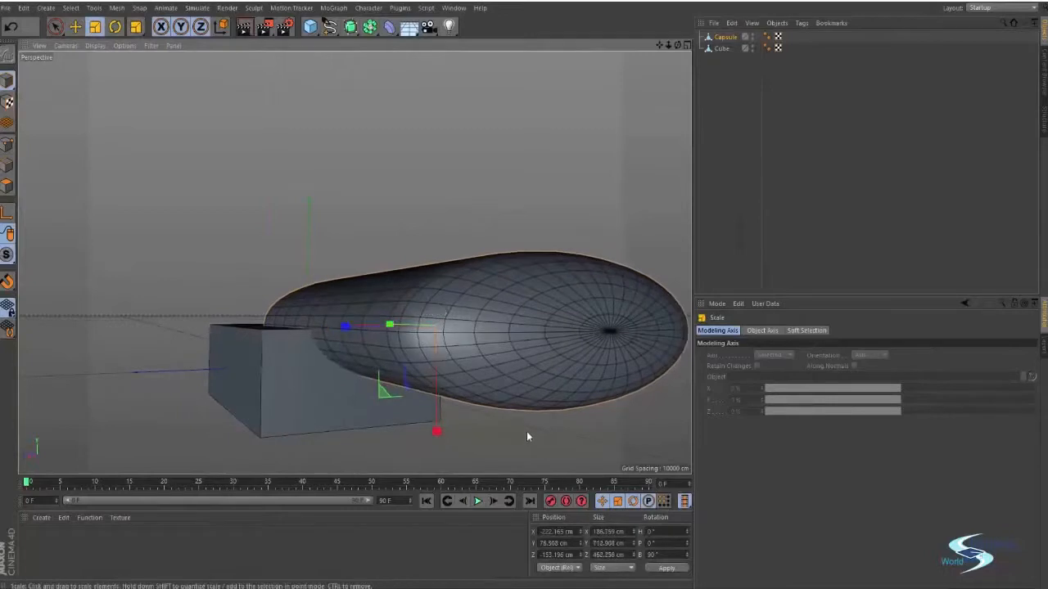
{"action": "key", "text": "e"}
{"action": "left_click", "coordinate": [401, 216]}
{"action": "left_click_drag", "start_coordinate": [400, 215], "coordinate": [415, 330], "text": "alt"}
Select the box and the capsule in turn to examine how the two objects overlap, and clear the selection
{"action": "left_click", "coordinate": [526, 232]}
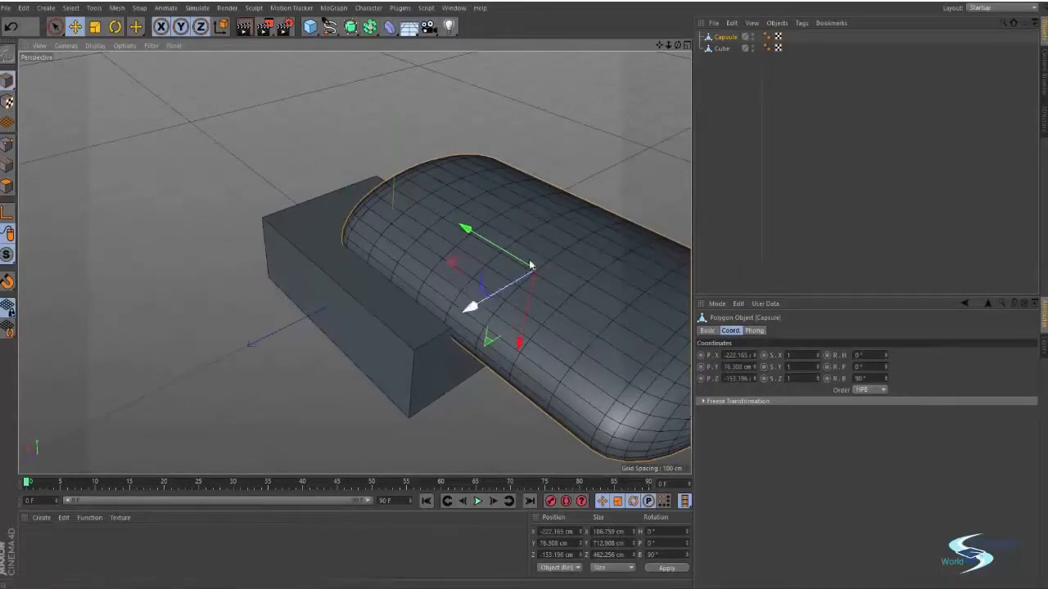
{"action": "left_click", "coordinate": [301, 248]}
{"action": "left_click", "coordinate": [571, 238]}
{"action": "left_click", "coordinate": [455, 126]}
{"action": "left_click", "coordinate": [557, 256]}
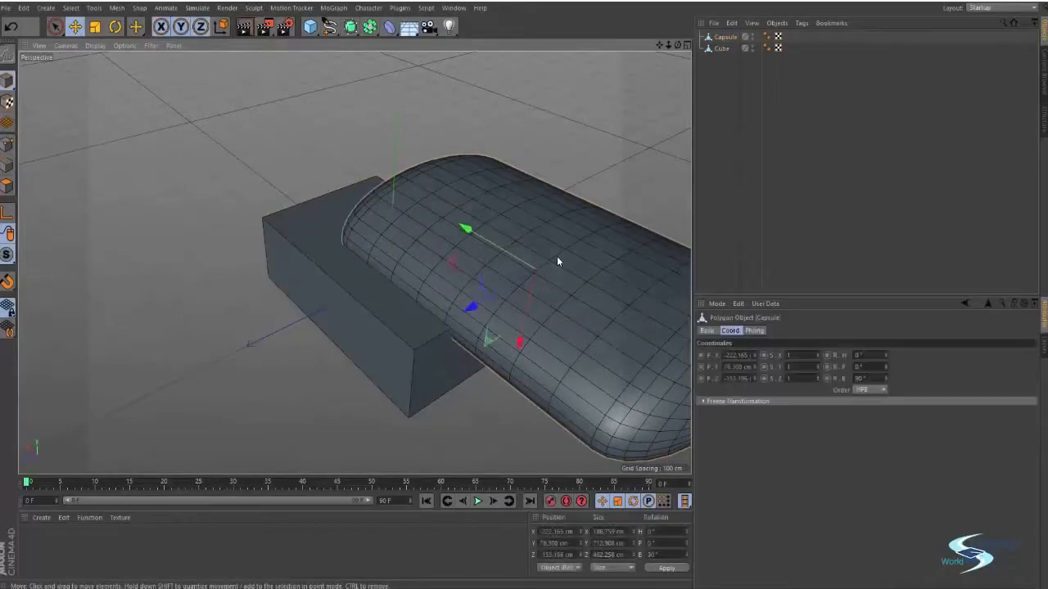
{"action": "left_click", "coordinate": [273, 235]}
{"action": "left_click", "coordinate": [443, 259]}
{"action": "left_click", "coordinate": [591, 152]}
Add a Boole object and nest the box and capsule in it, box first, to subtract the capsule from the box
{"action": "left_click_drag", "start_coordinate": [468, 169], "coordinate": [385, 82], "text": "alt"}
{"action": "left_click", "coordinate": [370, 27]}
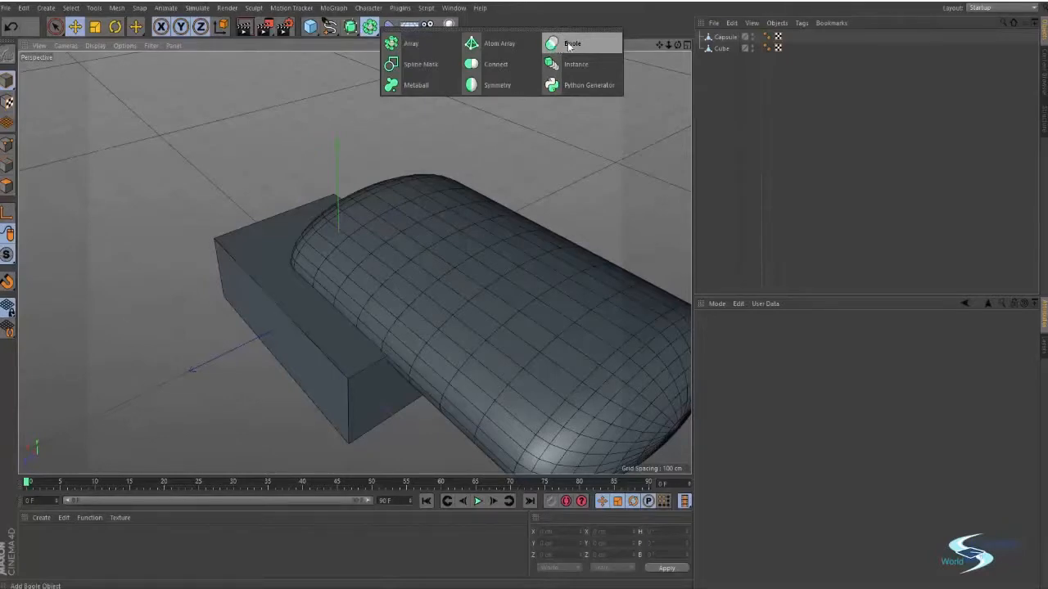
{"action": "left_click", "coordinate": [570, 44]}
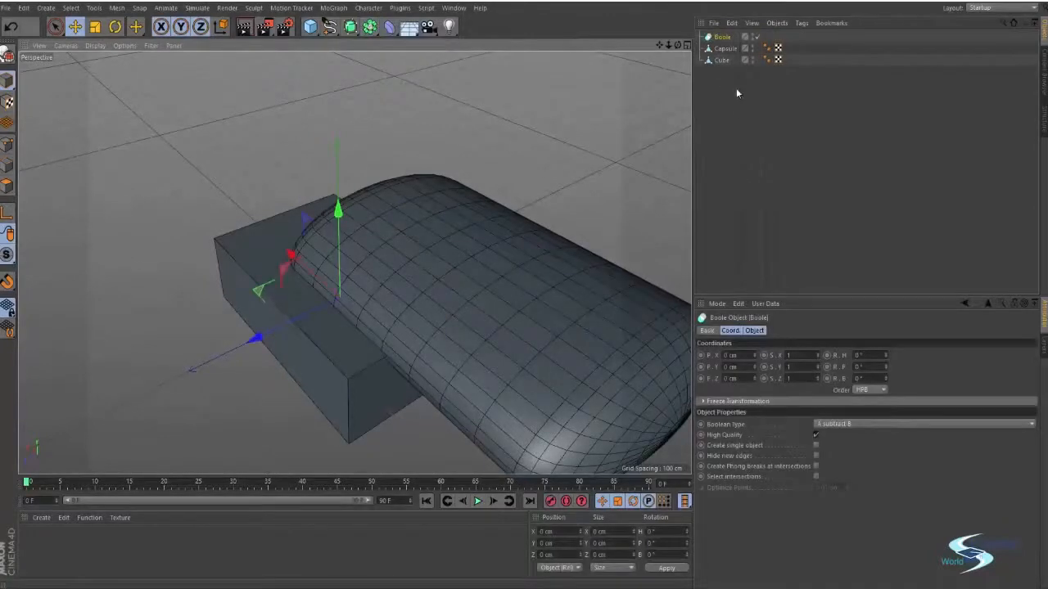
{"action": "left_click", "coordinate": [725, 49]}
{"action": "left_click", "coordinate": [721, 62]}
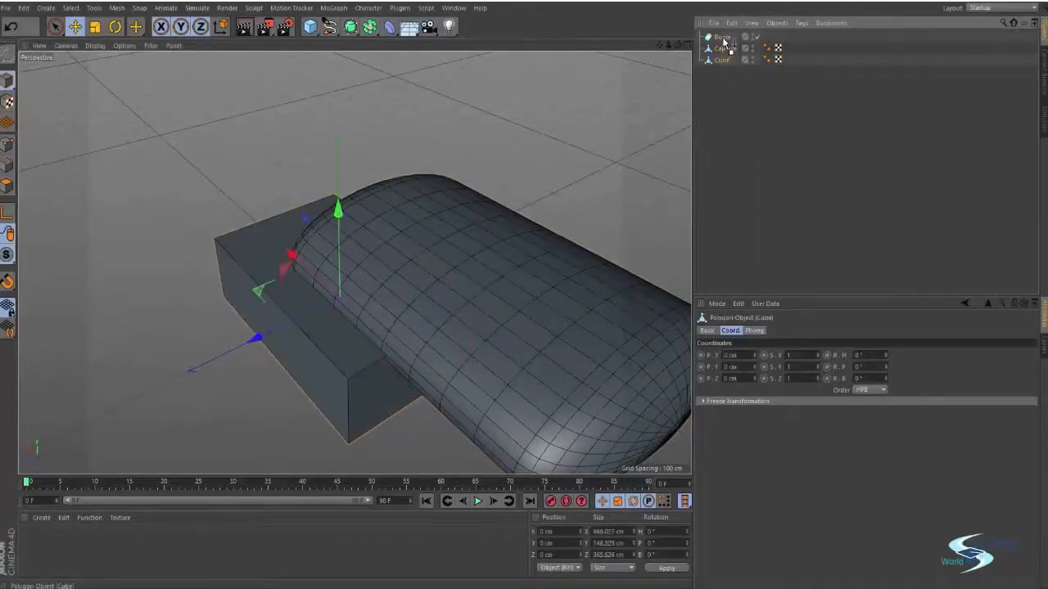
{"action": "left_click_drag", "start_coordinate": [724, 43], "coordinate": [723, 40]}
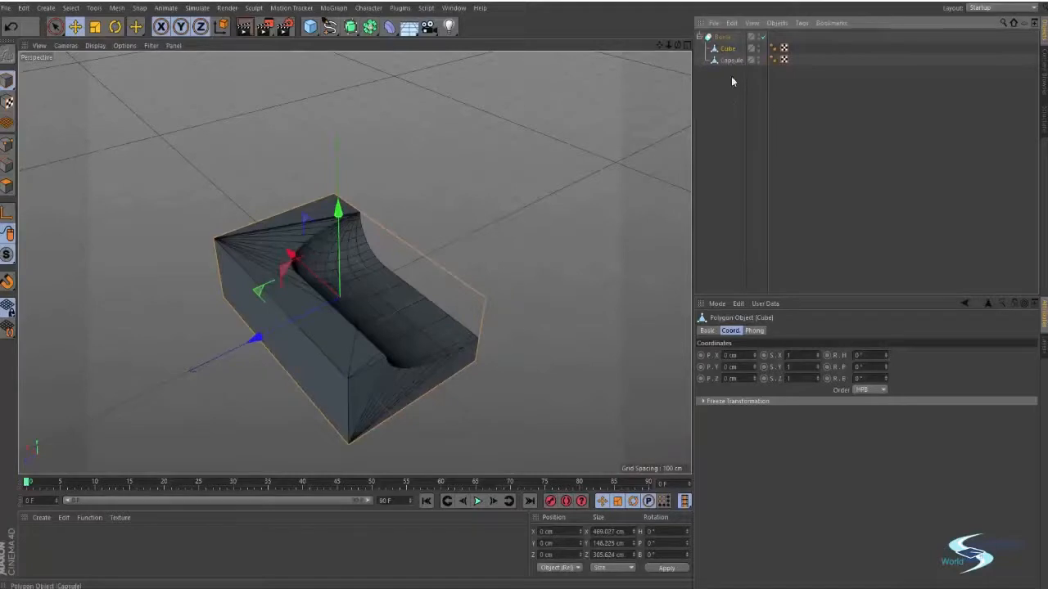
Change the viewport shading to hide the mesh lines and show the cut box as smooth surfaces
{"action": "left_click", "coordinate": [665, 141]}
{"action": "left_click_drag", "start_coordinate": [368, 253], "coordinate": [234, 304], "text": "alt"}
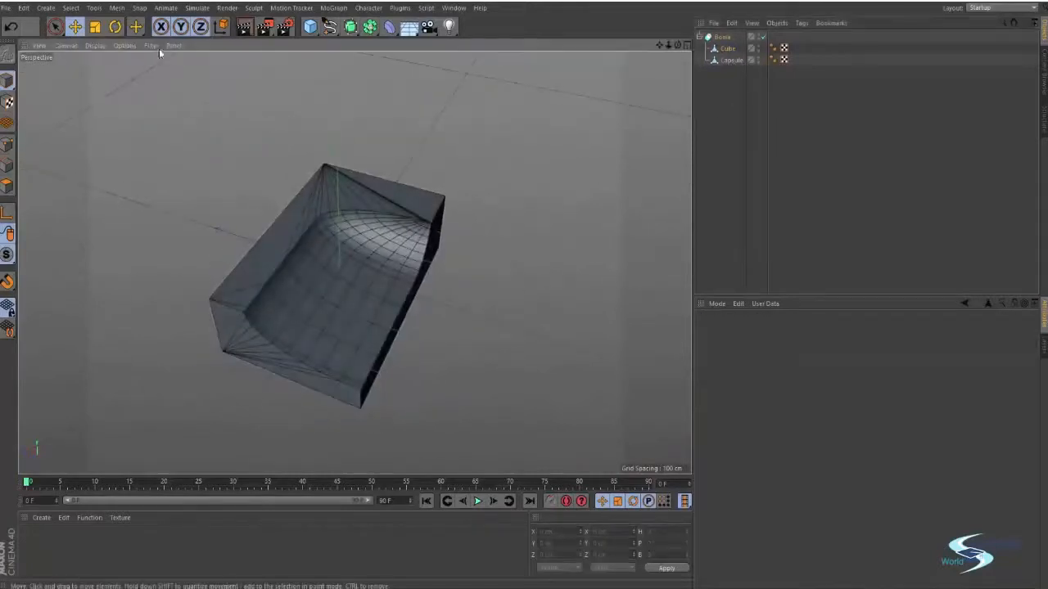
{"action": "left_click", "coordinate": [95, 45]}
{"action": "left_click", "coordinate": [104, 64]}
{"action": "left_click_drag", "start_coordinate": [260, 222], "coordinate": [471, 259], "text": "alt"}
Add a 200 cm cube beside the cut side of the Boole result, at about -228 cm on Z
{"action": "left_click", "coordinate": [733, 61]}
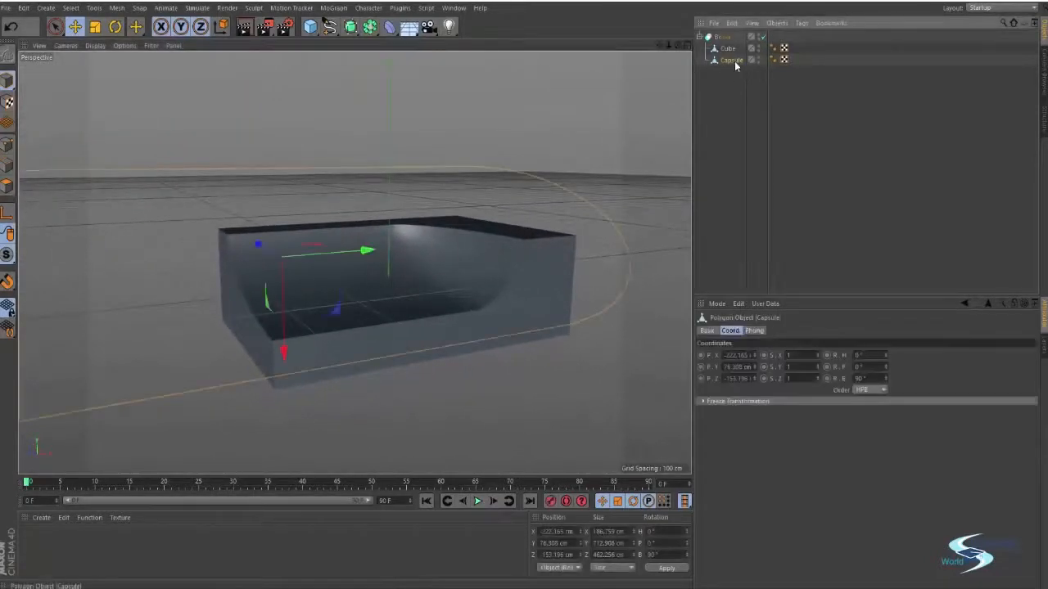
{"action": "left_click", "coordinate": [641, 182]}
{"action": "left_click_drag", "start_coordinate": [604, 205], "coordinate": [237, 110], "text": "alt"}
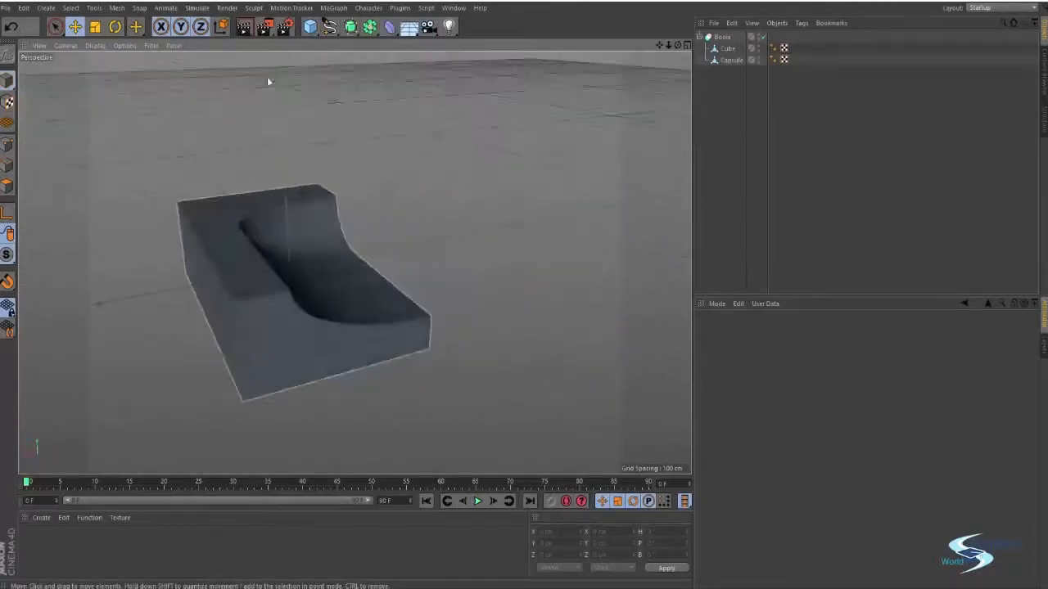
{"action": "left_click", "coordinate": [316, 30]}
{"action": "left_click_drag", "start_coordinate": [368, 204], "coordinate": [276, 280], "text": "alt"}
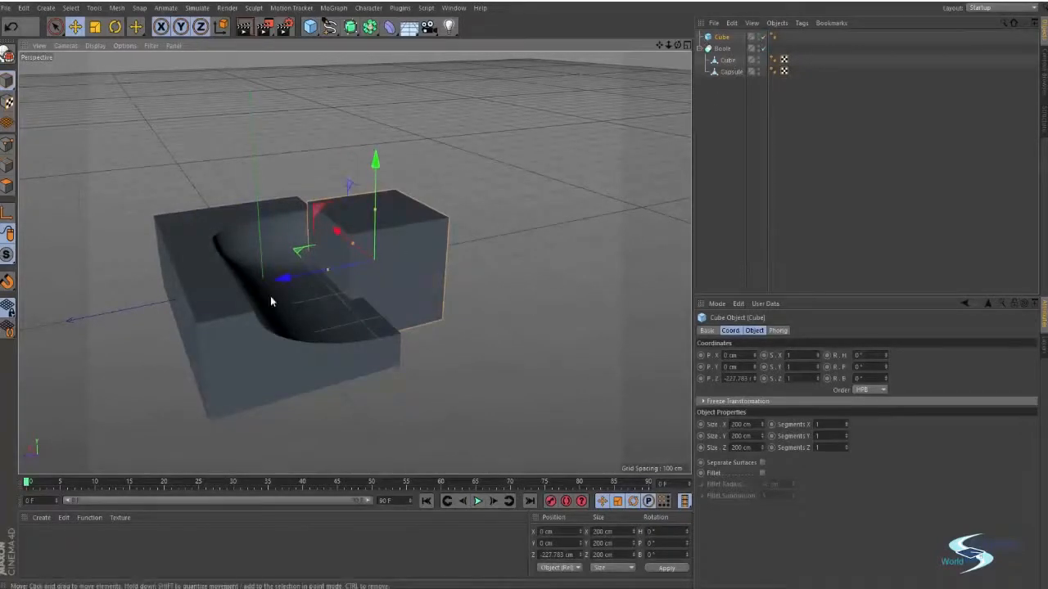
Switch off the Boole object to show the full box and capsule
{"action": "left_click", "coordinate": [208, 341]}
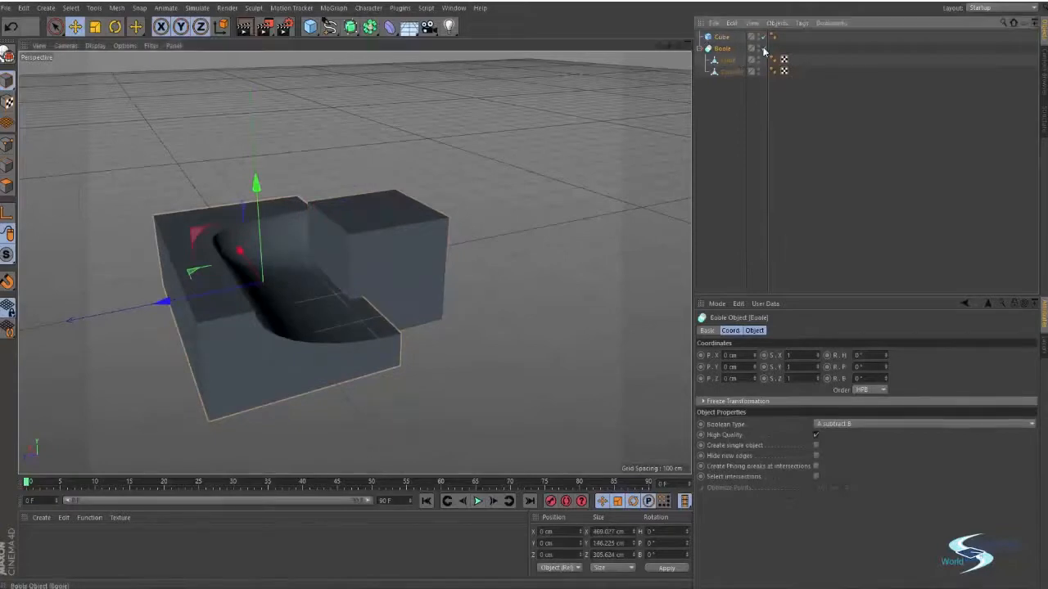
{"action": "left_click", "coordinate": [763, 48]}
{"action": "left_click_drag", "start_coordinate": [225, 256], "coordinate": [366, 294], "text": "alt"}
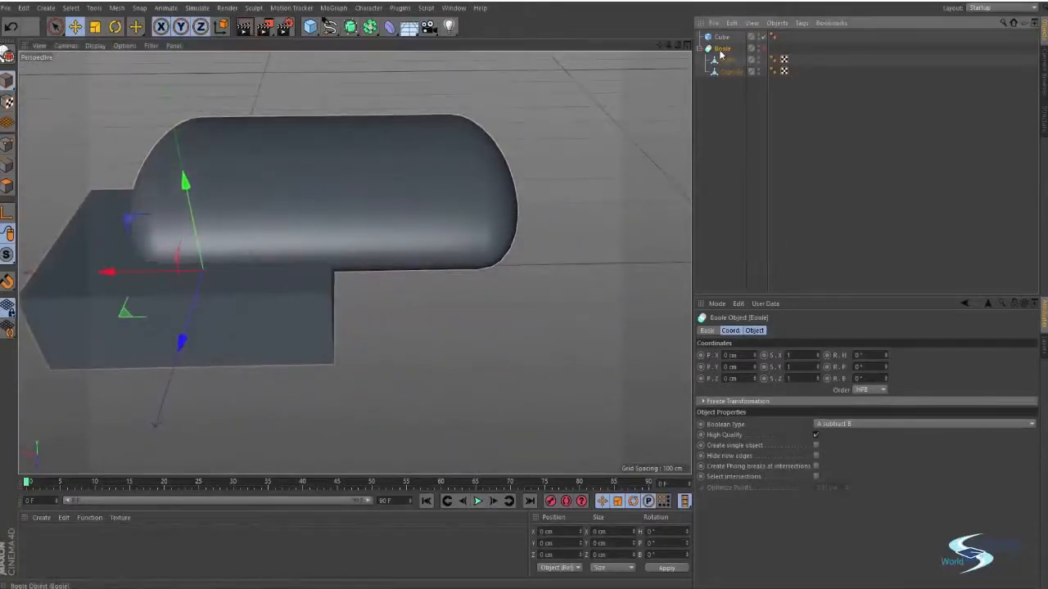
{"action": "left_click", "coordinate": [763, 49]}
{"action": "left_click", "coordinate": [763, 48]}
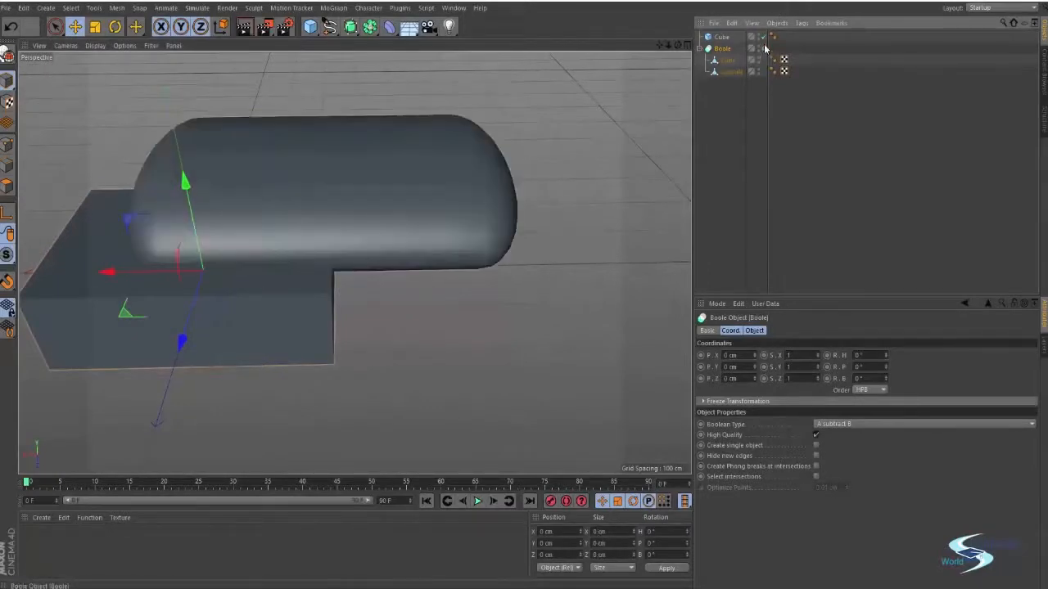
Stretch the nested box to about 965 cm along X and move it to about -219 cm on X
{"action": "left_click", "coordinate": [724, 61]}
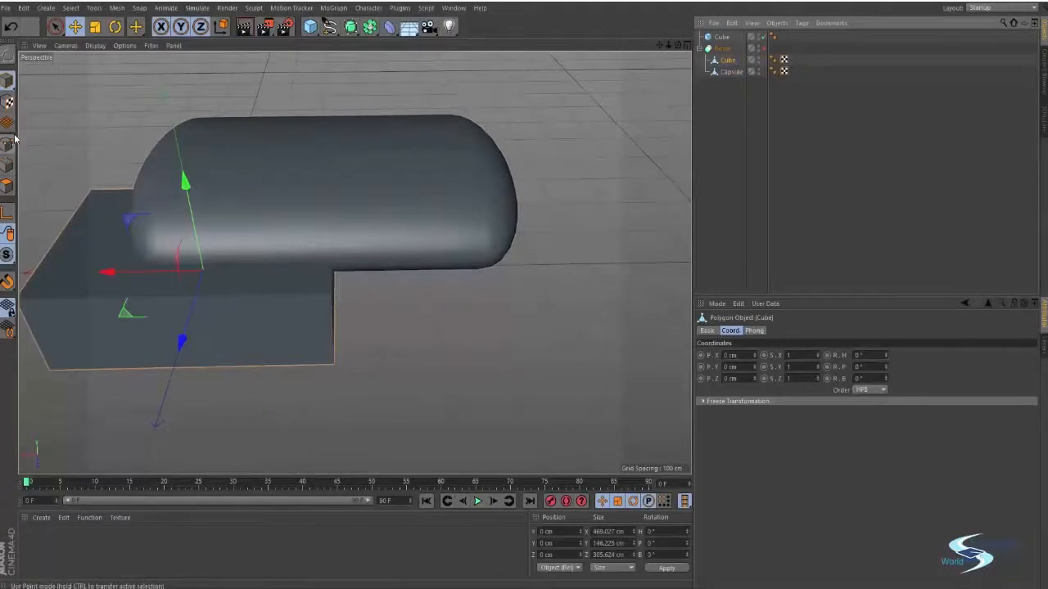
{"action": "key", "text": "t"}
{"action": "left_click_drag", "start_coordinate": [108, 273], "coordinate": [29, 274]}
{"action": "key", "text": "e"}
{"action": "left_click_drag", "start_coordinate": [110, 271], "coordinate": [235, 271]}
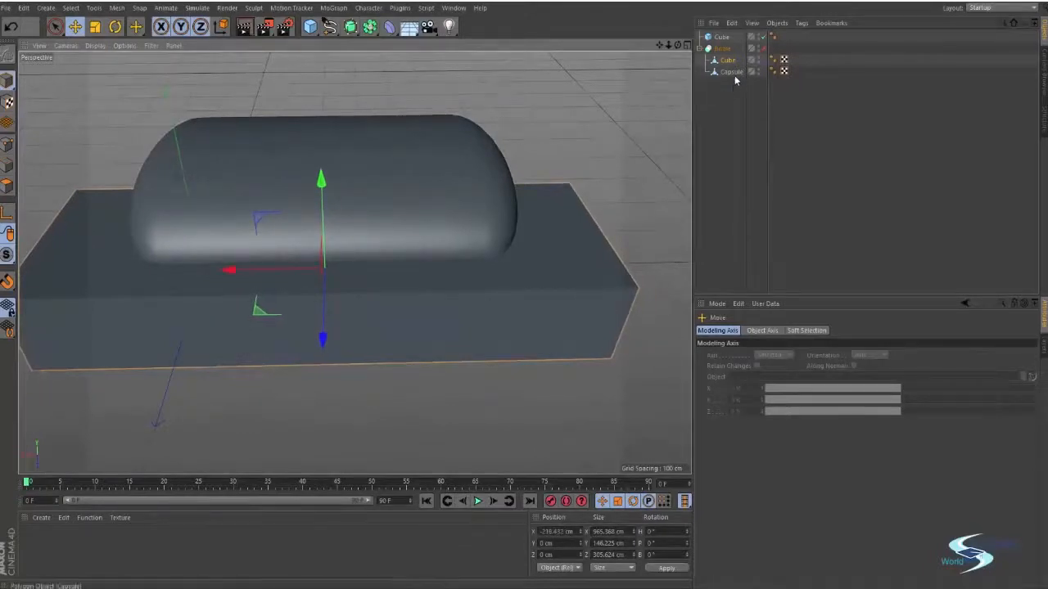
{"action": "left_click", "coordinate": [732, 72]}
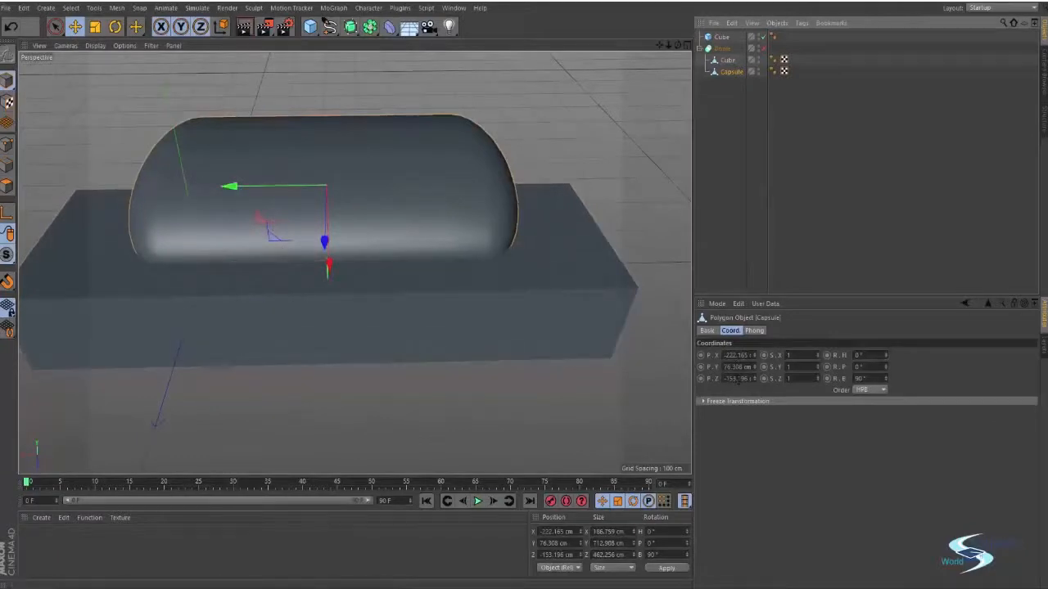
{"action": "double_click", "coordinate": [739, 366]}
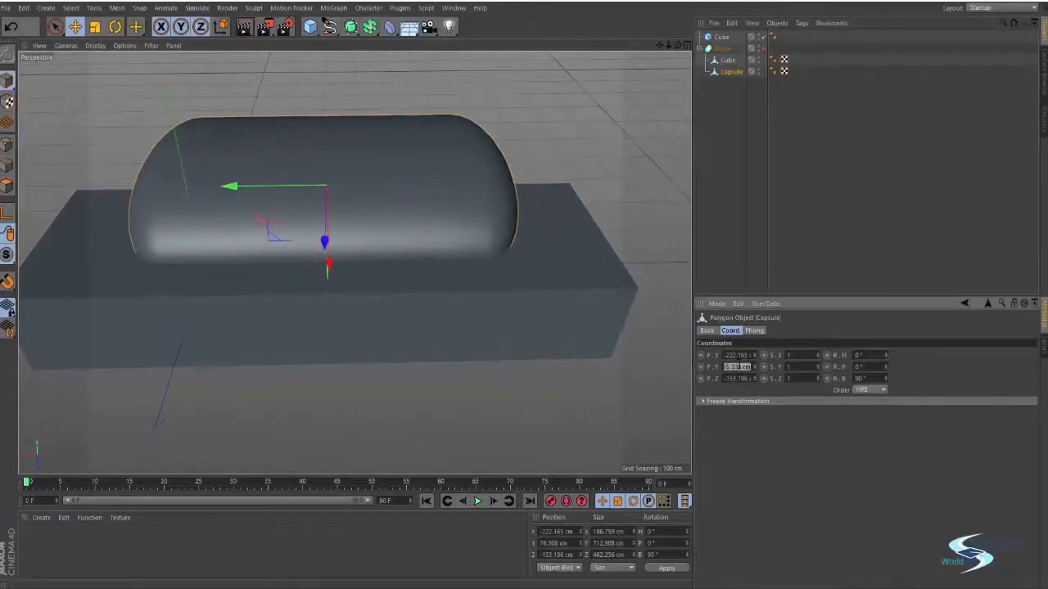
{"action": "left_click", "coordinate": [728, 62]}
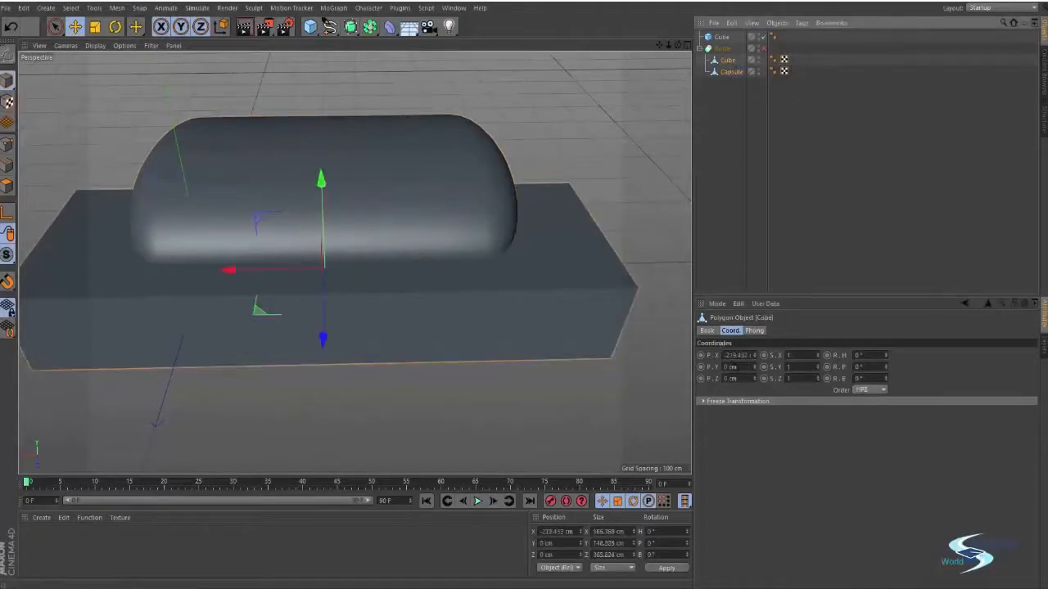
{"action": "double_click", "coordinate": [737, 367]}
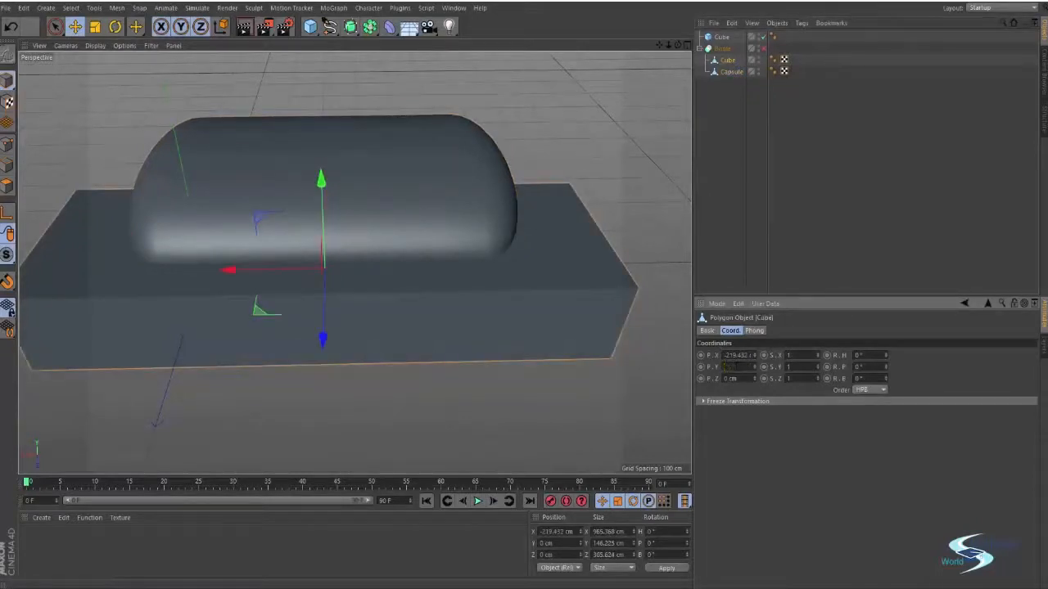
{"action": "key", "text": "Return"}
{"action": "key", "text": "Delete"}
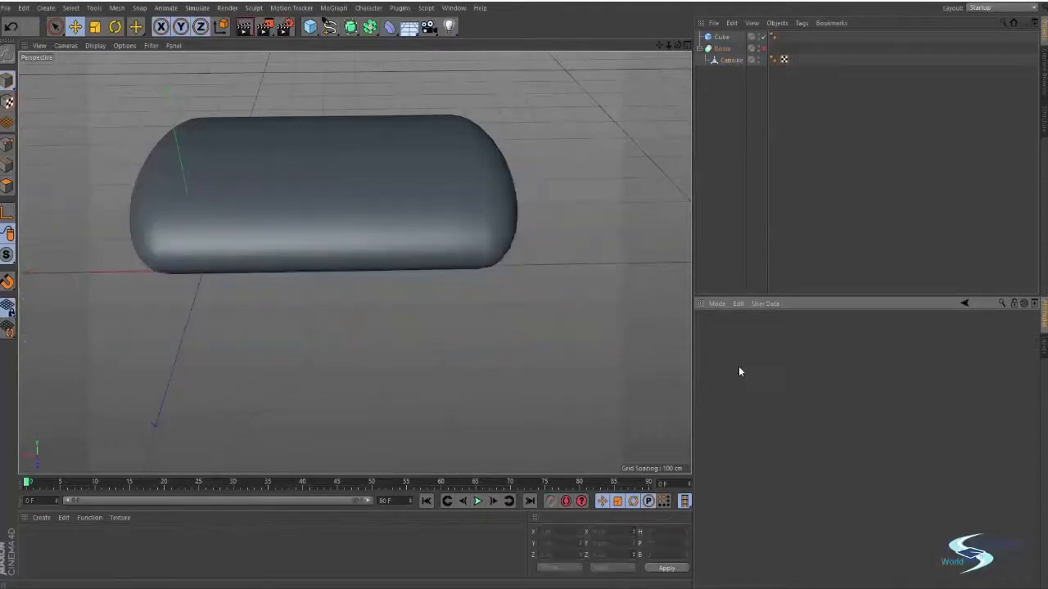
{"action": "key", "text": "ctrl+z"}
{"action": "key", "text": "ctrl+z"}
Switch the Boole object back on to cut the capsule's shape out of the lengthened box
{"action": "left_click", "coordinate": [743, 181]}
{"action": "left_click_drag", "start_coordinate": [491, 199], "coordinate": [385, 370], "text": "alt"}
{"action": "left_click", "coordinate": [448, 347]}
{"action": "left_click_drag", "start_coordinate": [447, 348], "coordinate": [227, 285], "text": "alt"}
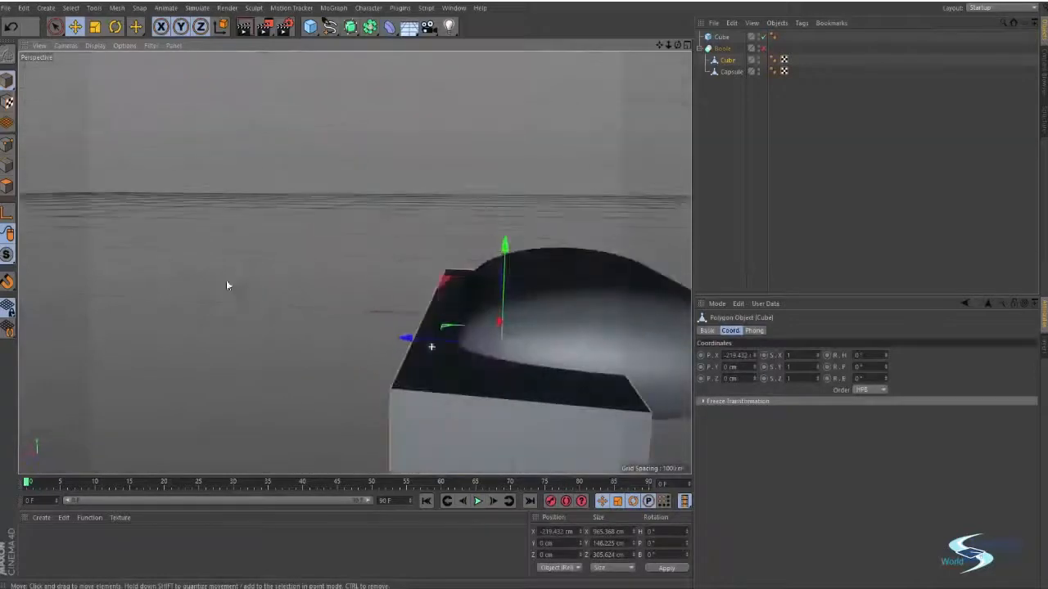
{"action": "left_click_drag", "start_coordinate": [498, 362], "coordinate": [630, 352], "text": "alt"}
{"action": "left_click", "coordinate": [762, 48]}
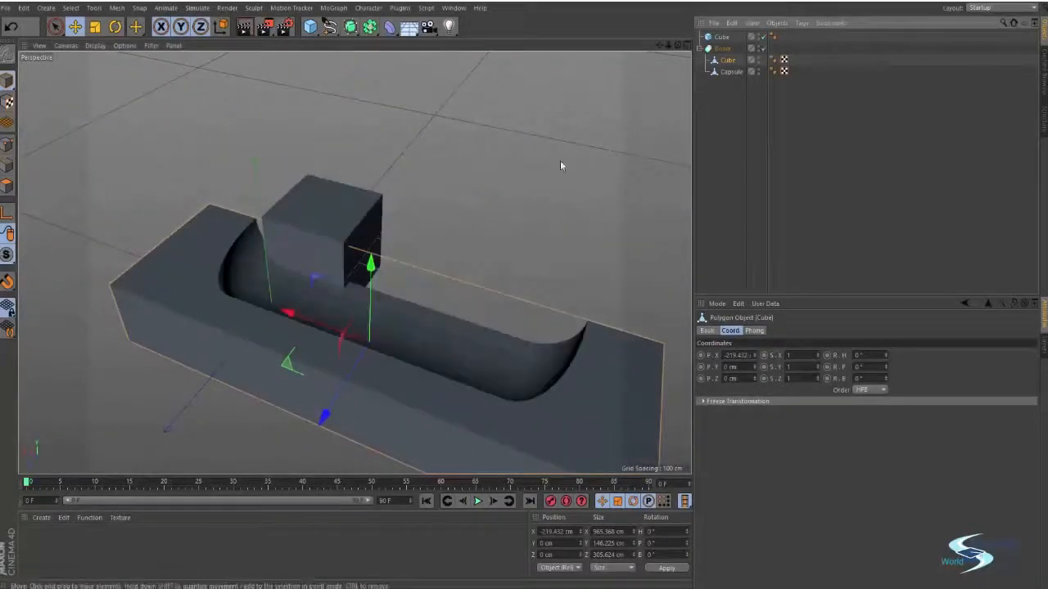
{"action": "mouse_move", "coordinate": [358, 262]}
{"action": "left_mouse_down", "text": "alt"}
{"action": "mouse_move", "coordinate": [147, 275]}
{"action": "mouse_move", "coordinate": [370, 246]}
{"action": "left_mouse_up", "text": "alt"}
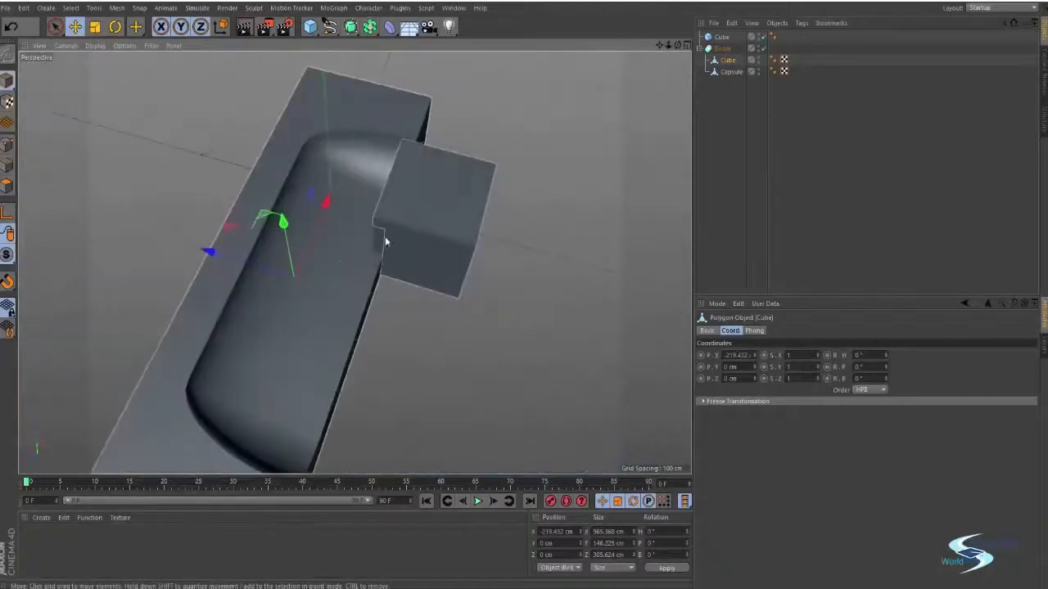
Stretch the separate cube to about 1108 cm along X and place it against the cut side at about -250 cm on Z
{"action": "left_click", "coordinate": [397, 244]}
{"action": "left_click_drag", "start_coordinate": [372, 286], "coordinate": [354, 260], "text": "alt"}
{"action": "left_click_drag", "start_coordinate": [447, 218], "coordinate": [328, 234], "text": "alt"}
{"action": "left_click_drag", "start_coordinate": [158, 240], "coordinate": [115, 244]}
{"action": "left_click_drag", "start_coordinate": [304, 235], "coordinate": [497, 210], "text": "alt"}
{"action": "mouse_move", "coordinate": [380, 220]}
{"action": "left_mouse_down"}
{"action": "mouse_move", "coordinate": [360, 222]}
{"action": "mouse_move", "coordinate": [374, 223]}
{"action": "left_mouse_up"}
Scale down the nested capsule so that its cut takes up less of the box's length
{"action": "left_click", "coordinate": [723, 73]}
{"action": "left_click_drag", "start_coordinate": [458, 196], "coordinate": [247, 201], "text": "alt"}
{"action": "key", "text": "t"}
{"action": "left_click_drag", "start_coordinate": [235, 129], "coordinate": [470, 229]}
{"action": "left_click", "coordinate": [729, 167]}
{"action": "left_click_drag", "start_coordinate": [388, 197], "coordinate": [483, 199], "text": "alt"}
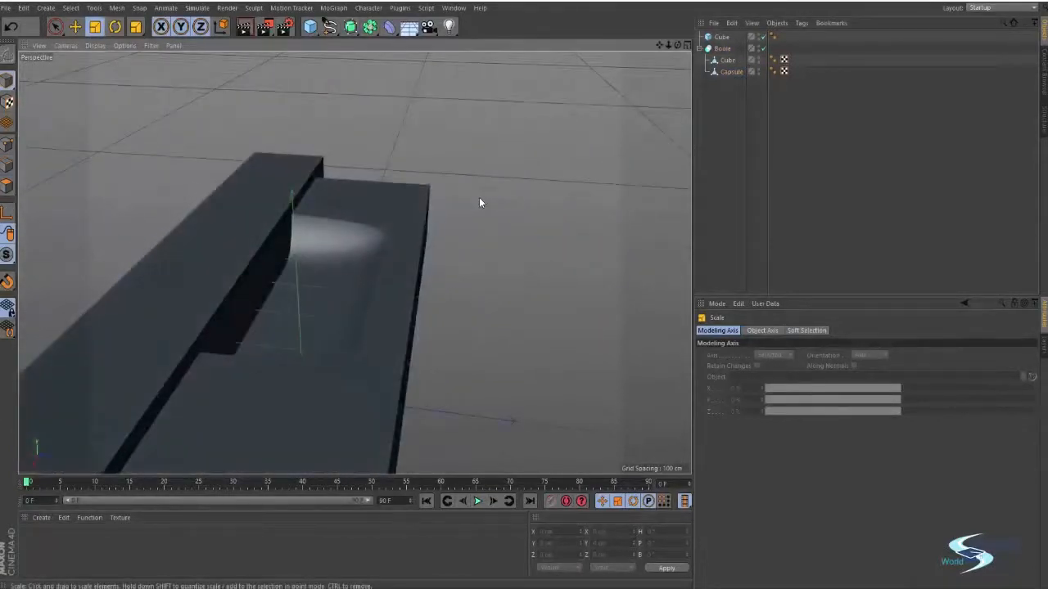
Hide the grid in the perspective viewport
{"action": "left_click", "coordinate": [125, 47]}
{"action": "mouse_move", "coordinate": [150, 46]}
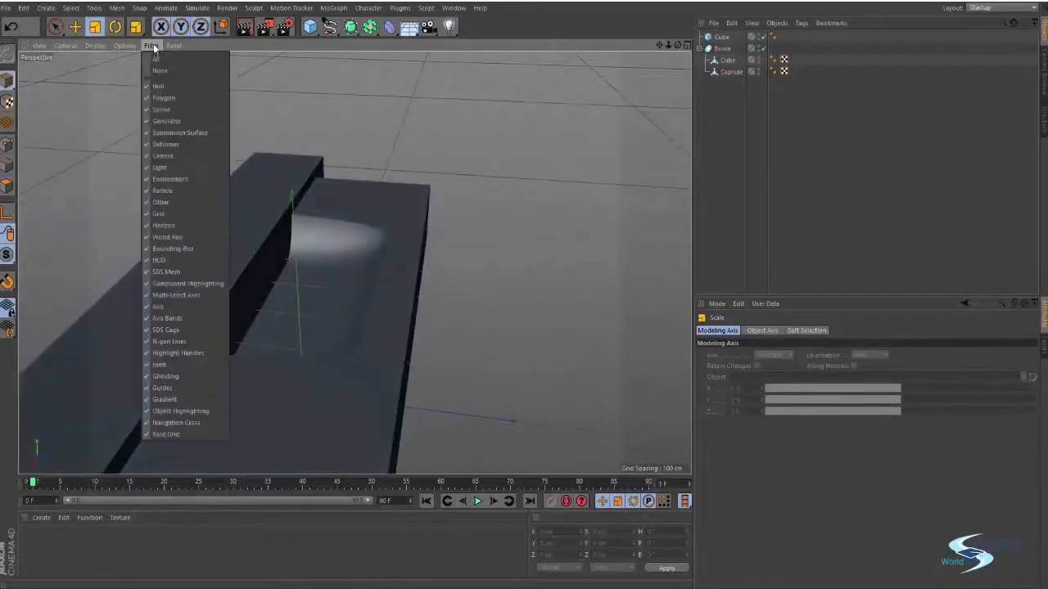
{"action": "left_click", "coordinate": [159, 213]}
{"action": "left_click_drag", "start_coordinate": [161, 218], "coordinate": [385, 227], "text": "alt"}
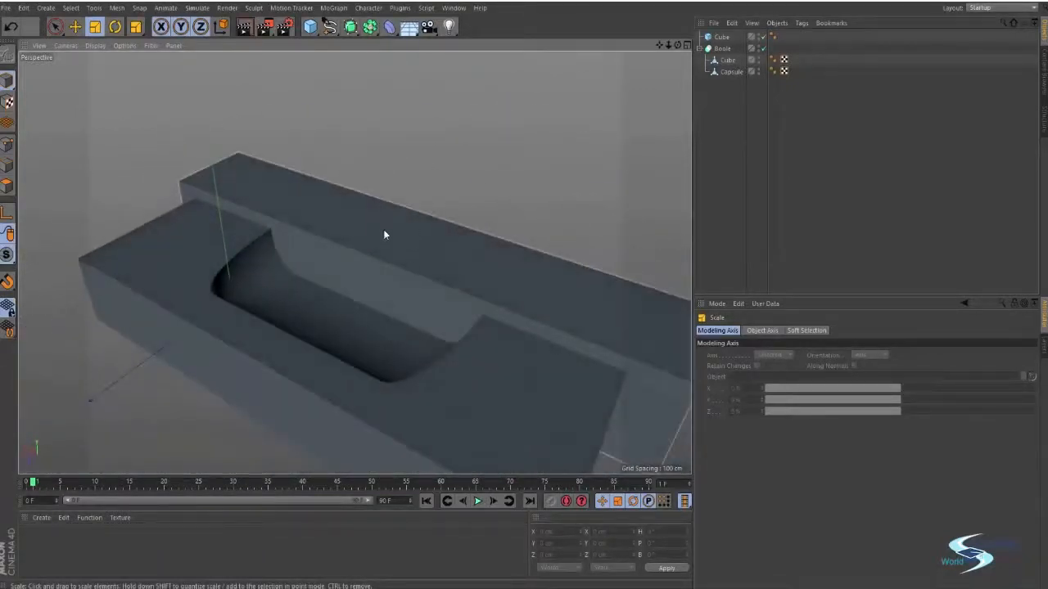
{"action": "left_click_drag", "start_coordinate": [439, 247], "coordinate": [339, 147], "text": "alt"}
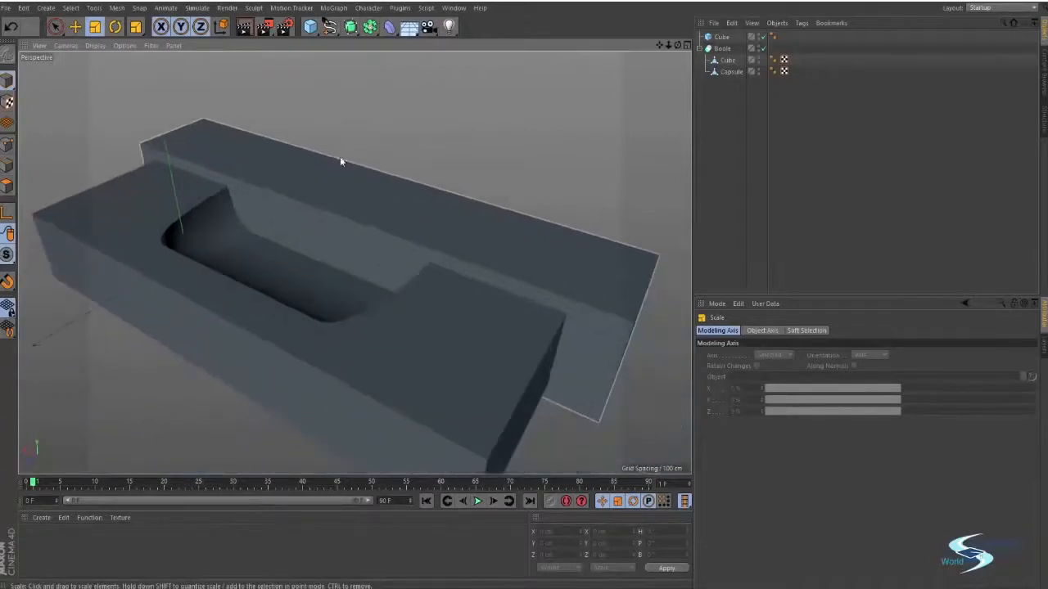
Move the separate long cube to about -213 cm on X and shorten it to about 1042 cm along X
{"action": "left_click", "coordinate": [491, 244]}
{"action": "key", "text": "e"}
{"action": "left_click_drag", "start_coordinate": [258, 213], "coordinate": [263, 203], "text": "alt"}
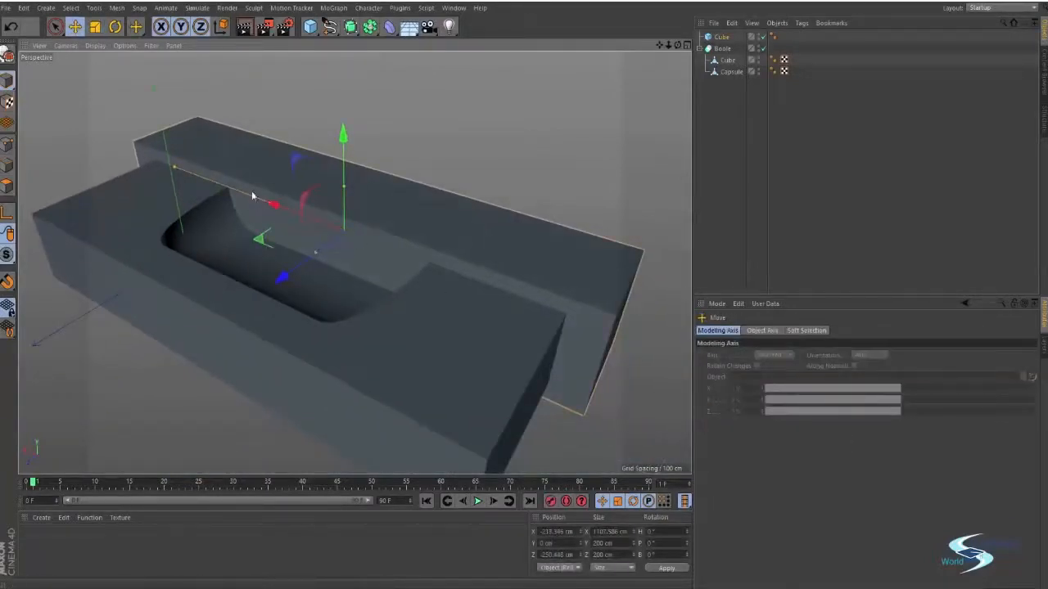
{"action": "left_click_drag", "start_coordinate": [175, 168], "coordinate": [186, 170]}
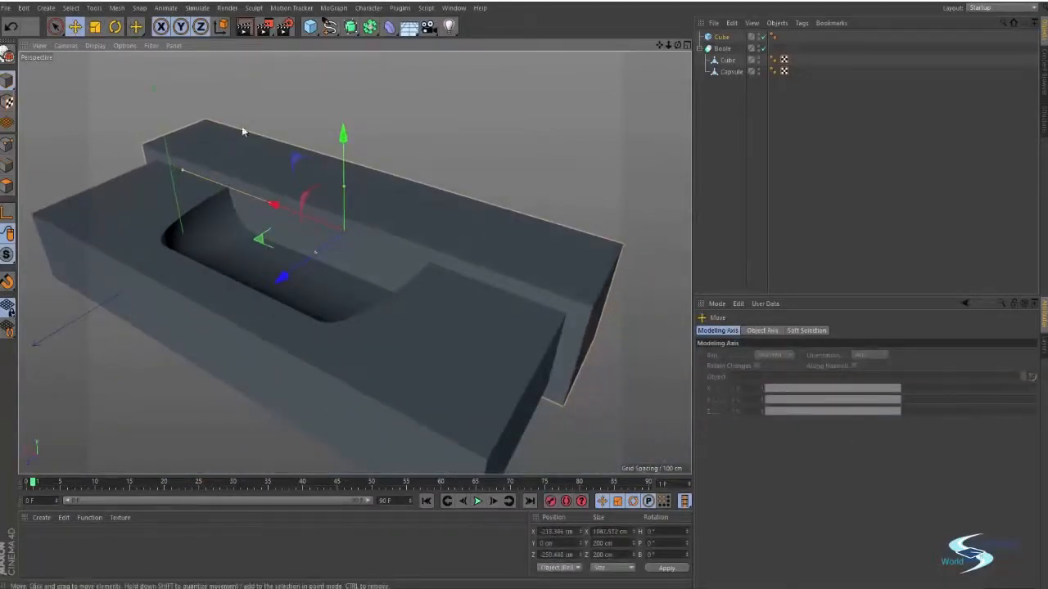
{"action": "left_click", "coordinate": [261, 124]}
{"action": "left_click_drag", "start_coordinate": [326, 129], "coordinate": [352, 258], "text": "alt"}
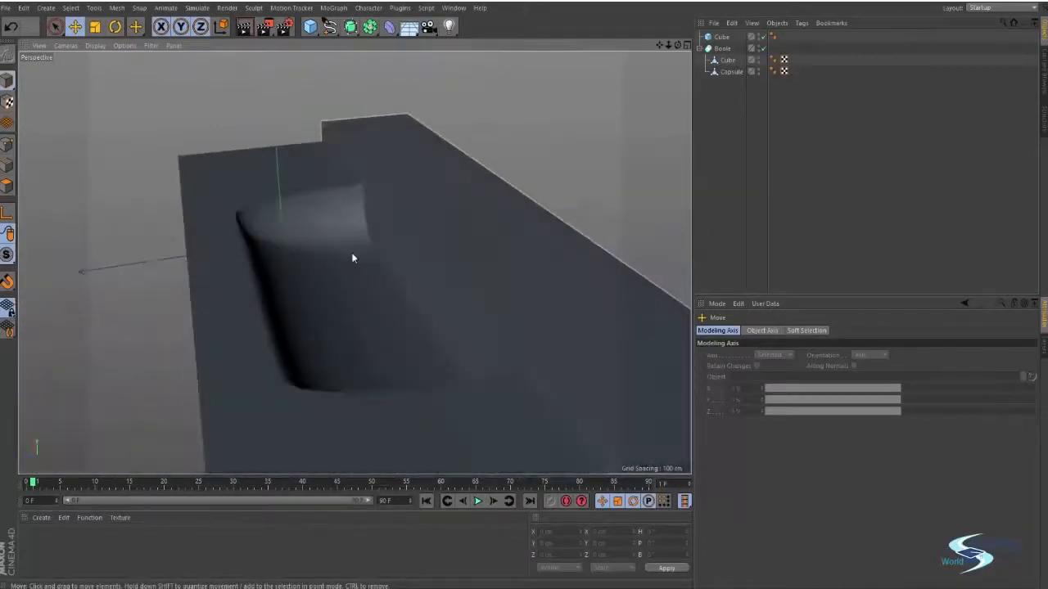
{"action": "left_click", "coordinate": [353, 258]}
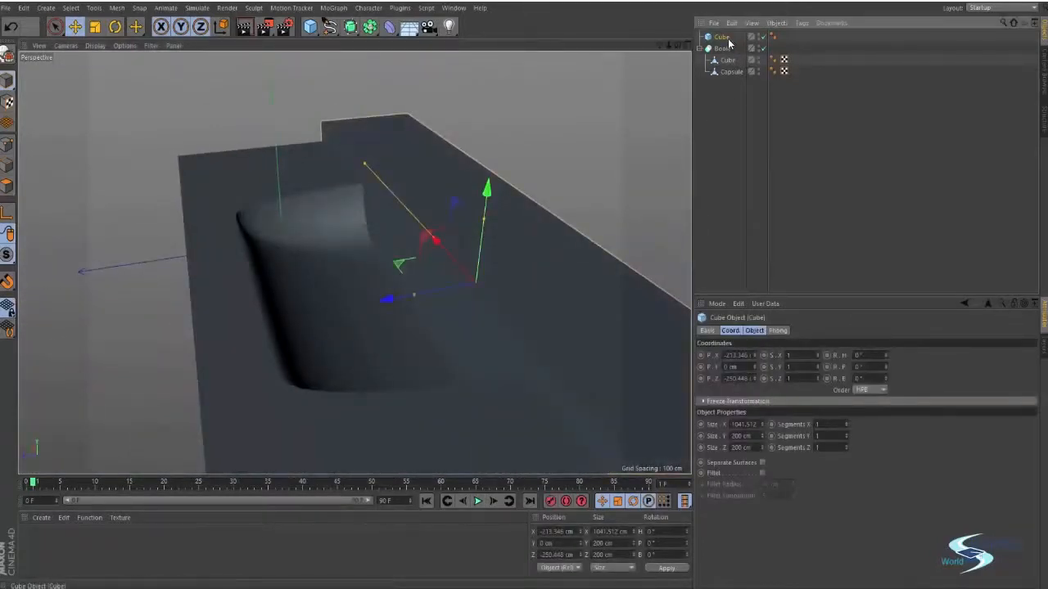
Delete the separate long cube and show only the Object properties of the Boole
{"action": "key", "text": "Delete"}
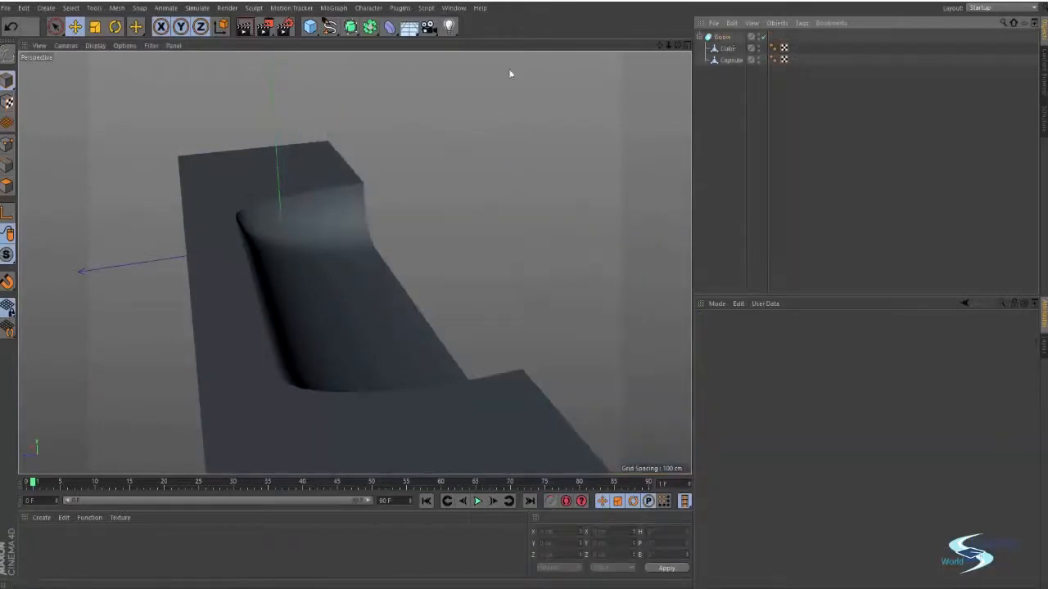
{"action": "left_click_drag", "start_coordinate": [325, 281], "coordinate": [588, 140], "text": "alt"}
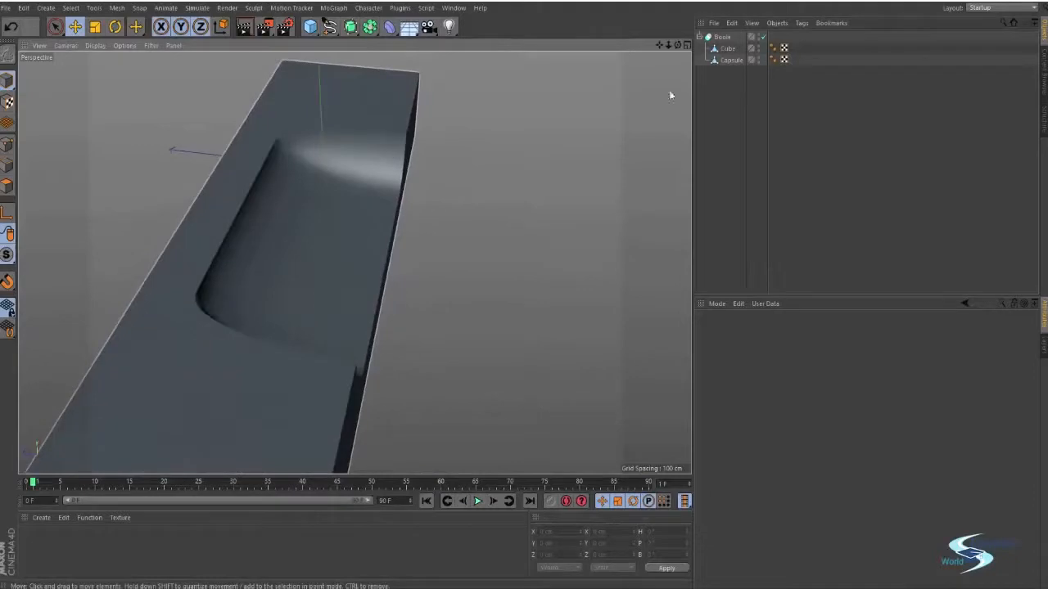
{"action": "left_click", "coordinate": [724, 37]}
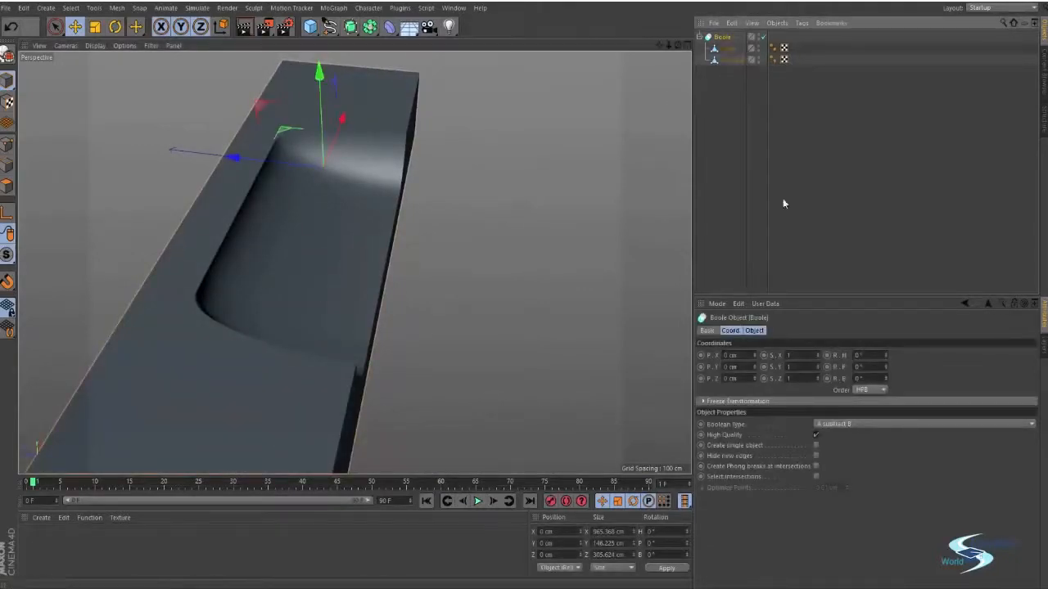
{"action": "left_click", "coordinate": [760, 331]}
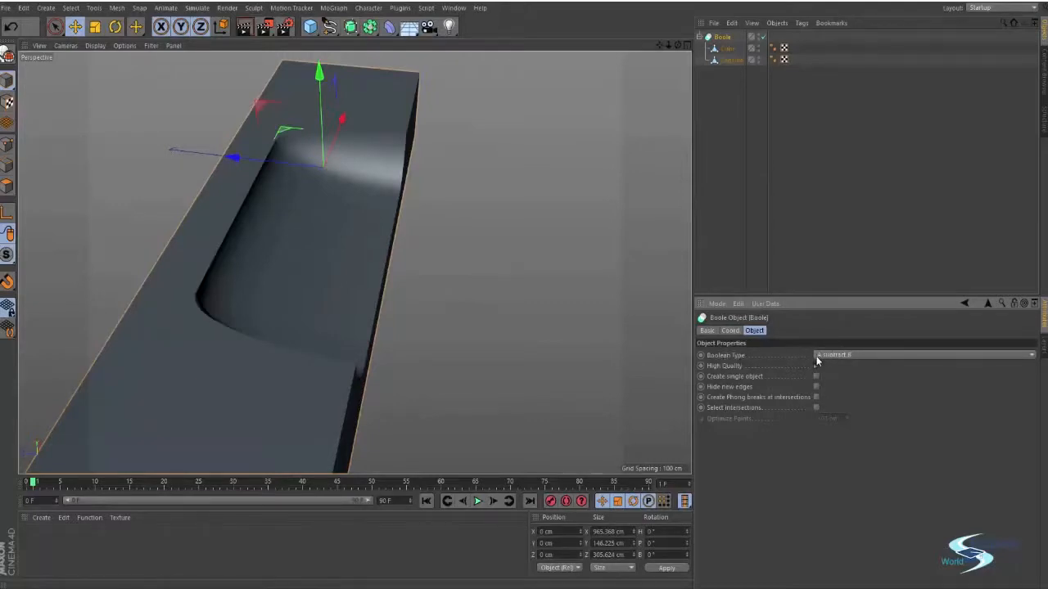
Check the nested cube and capsule, and set the Boole's Boolean Type to A union B
{"action": "left_click", "coordinate": [726, 49]}
{"action": "left_click", "coordinate": [728, 60]}
{"action": "left_click", "coordinate": [727, 48]}
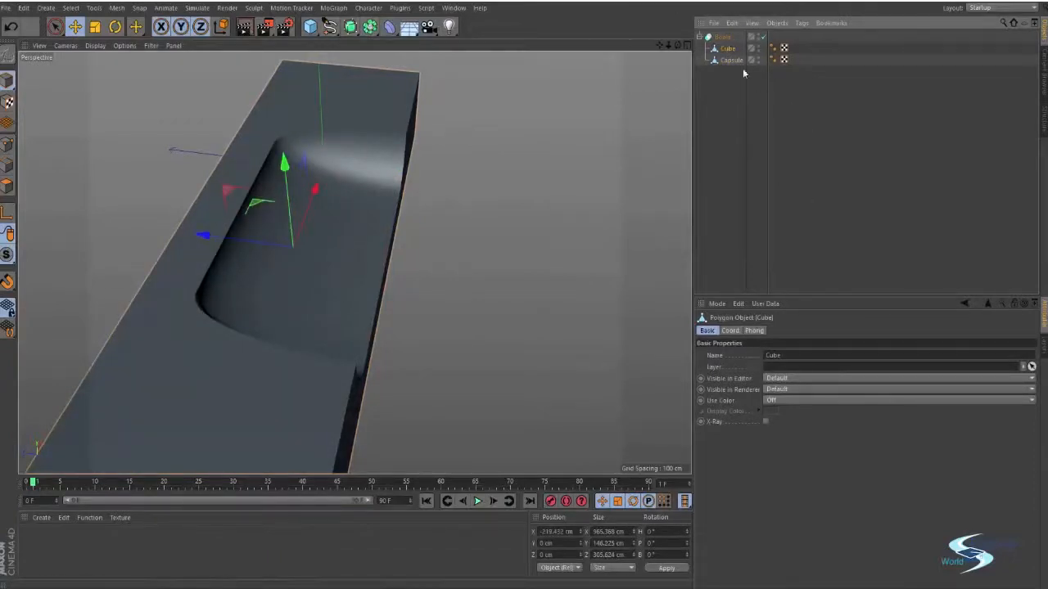
{"action": "left_click", "coordinate": [718, 38]}
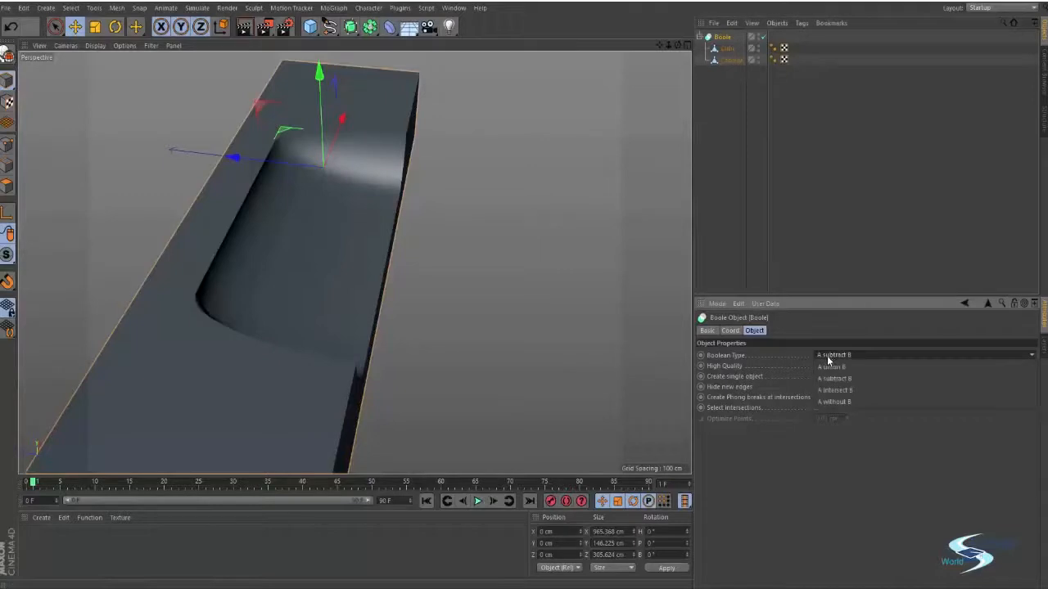
{"action": "left_click", "coordinate": [829, 356]}
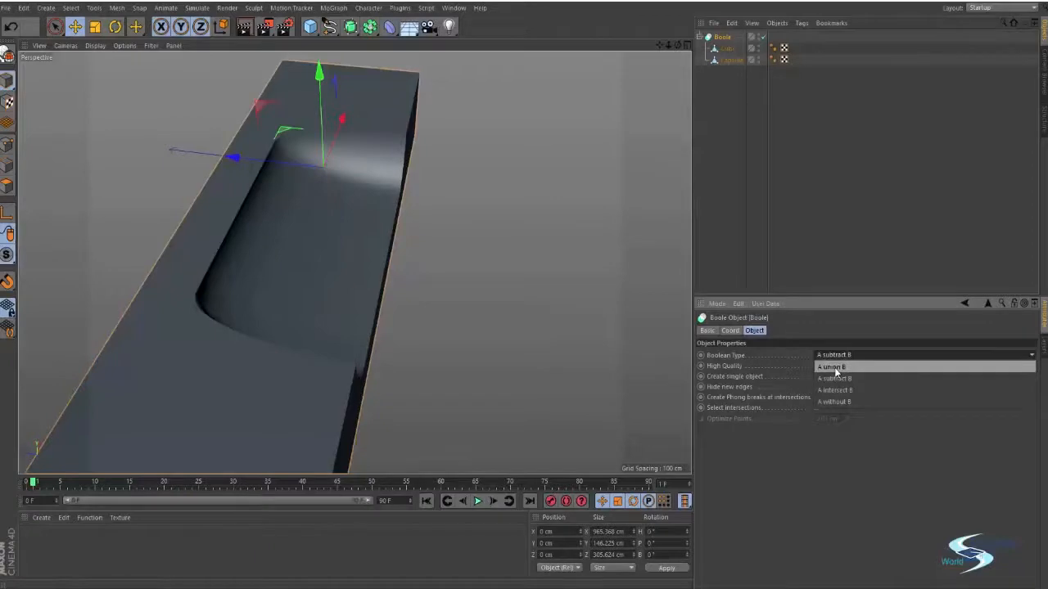
{"action": "left_click", "coordinate": [832, 367]}
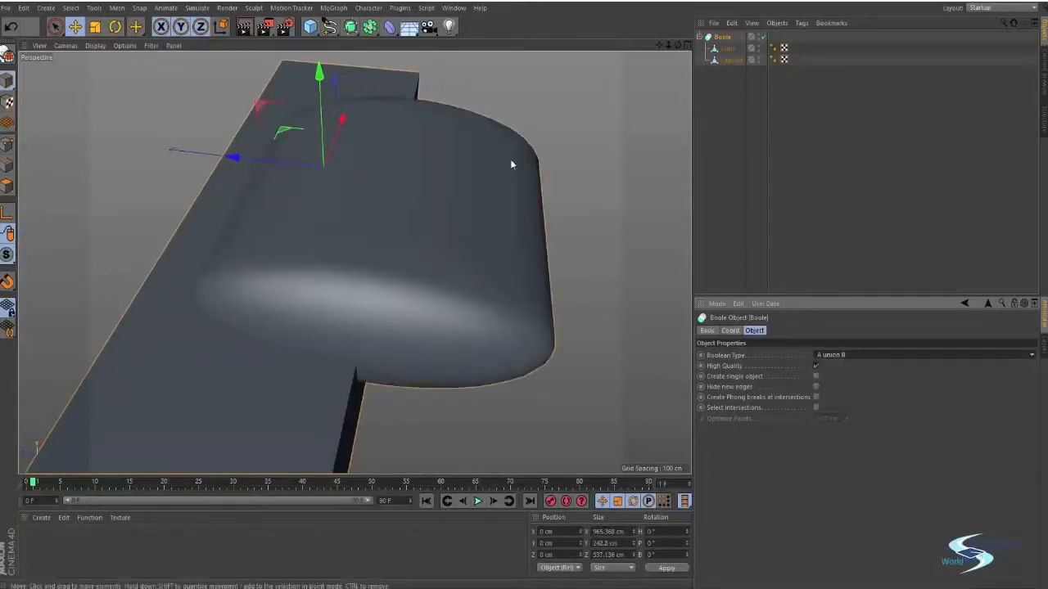
{"action": "left_click_drag", "start_coordinate": [428, 254], "coordinate": [605, 164], "text": "alt"}
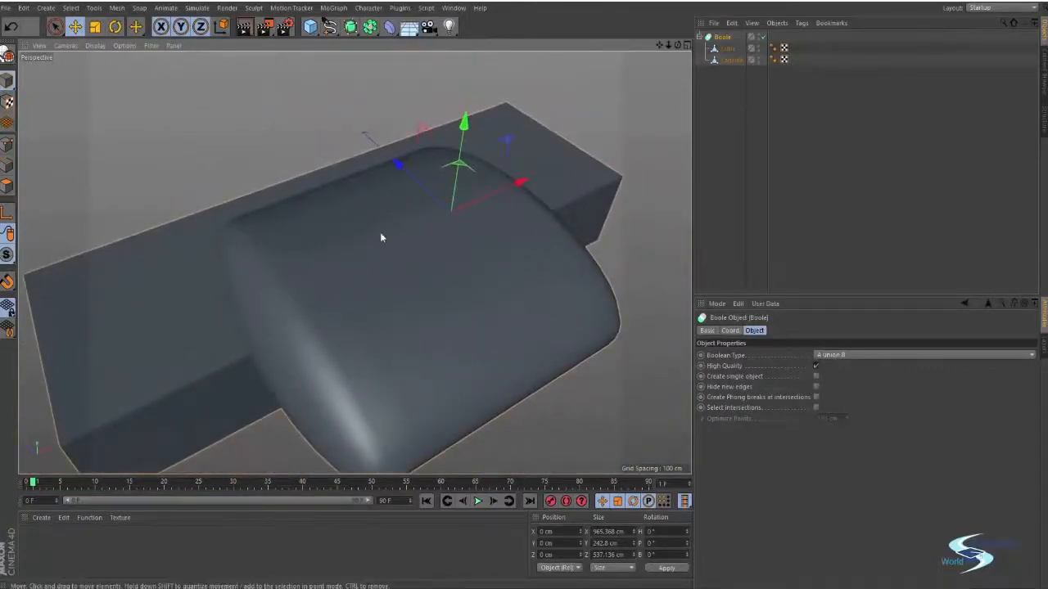
{"action": "left_click_drag", "start_coordinate": [381, 313], "coordinate": [499, 267], "text": "alt"}
Try to move the nested cube and capsule out of the Boole together, and undo the move
{"action": "left_click", "coordinate": [727, 49]}
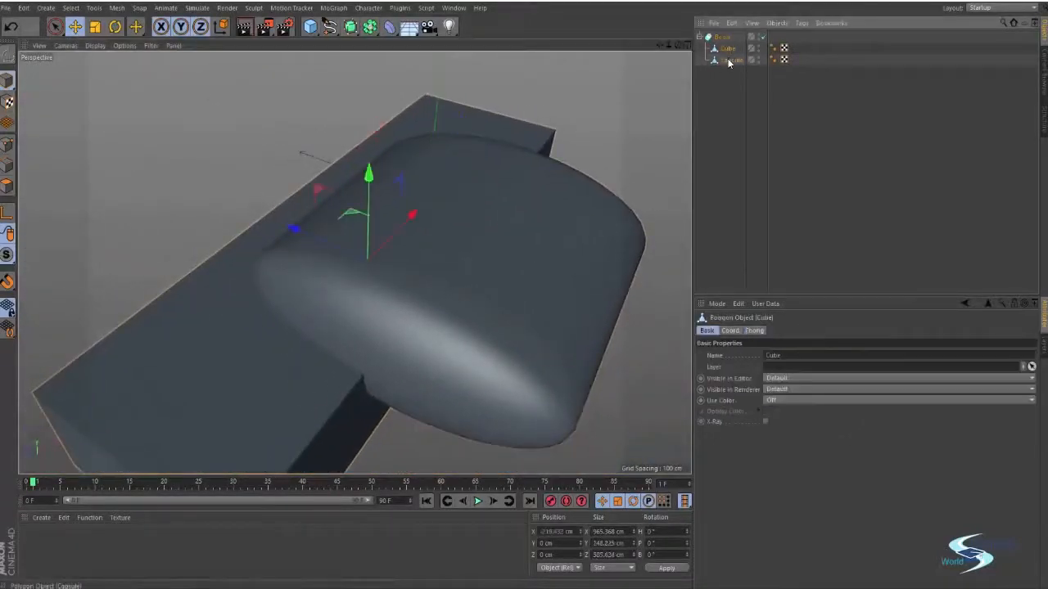
{"action": "left_click", "coordinate": [727, 61], "text": "ctrl"}
{"action": "left_click_drag", "start_coordinate": [727, 61], "coordinate": [715, 123]}
{"action": "key", "text": "ctrl+z"}
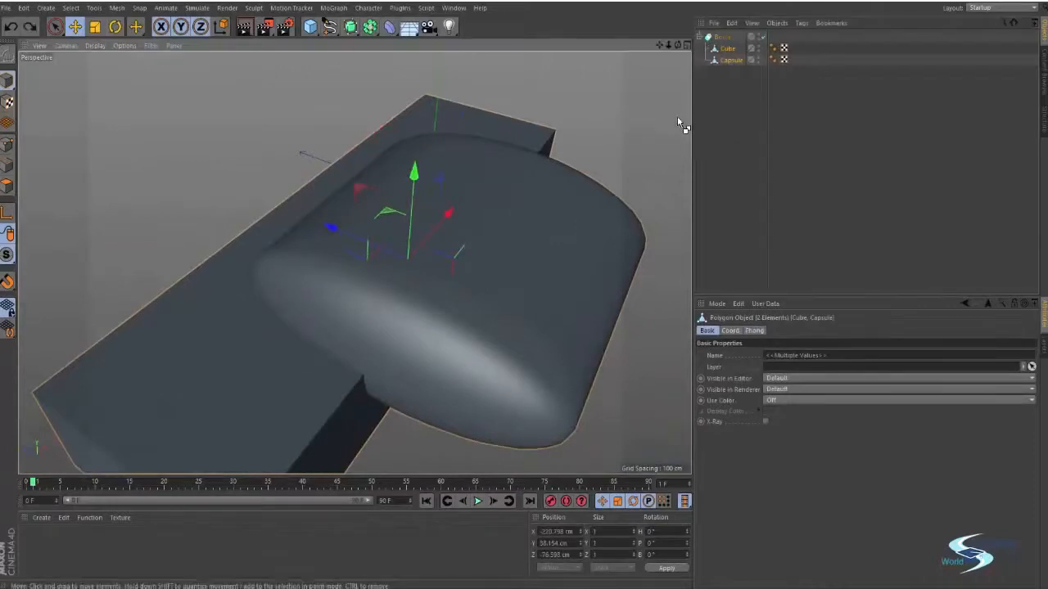
Set the Boole's Boolean Type to A subtract B so the capsule cuts the box
{"action": "left_click", "coordinate": [720, 38]}
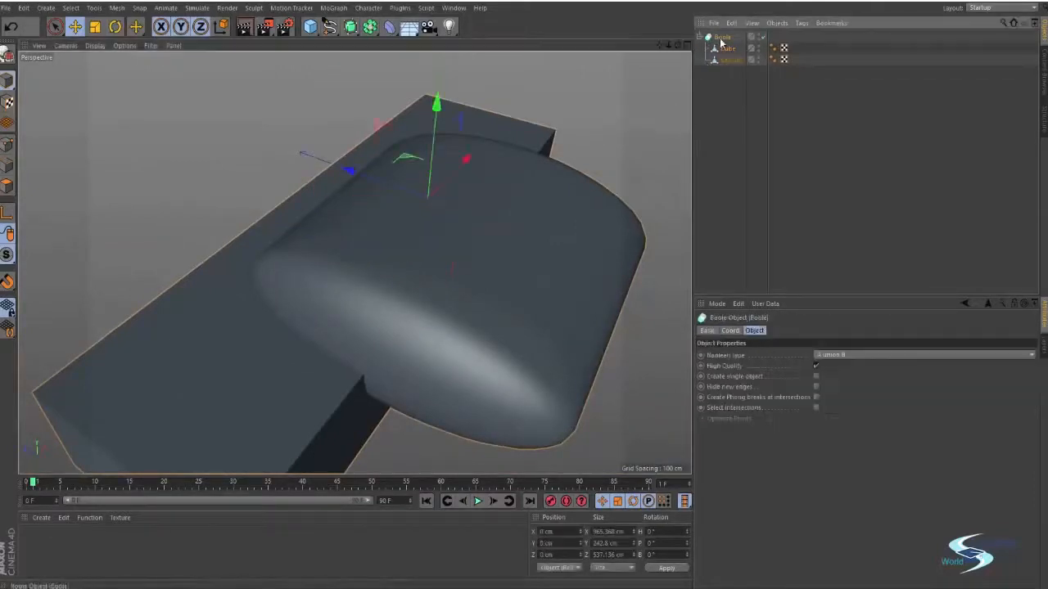
{"action": "left_click", "coordinate": [830, 355]}
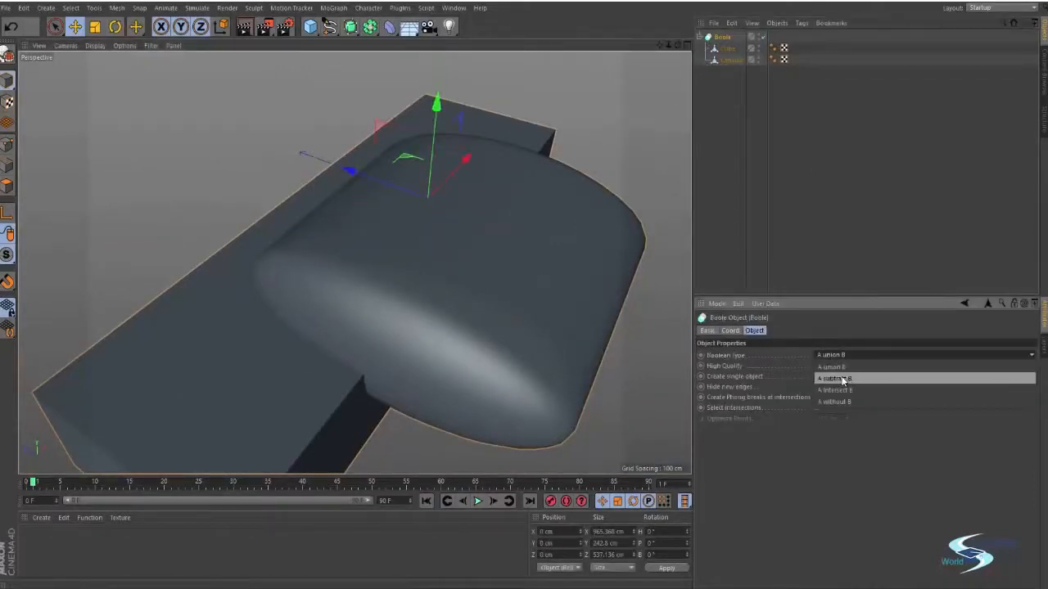
{"action": "left_click", "coordinate": [839, 378]}
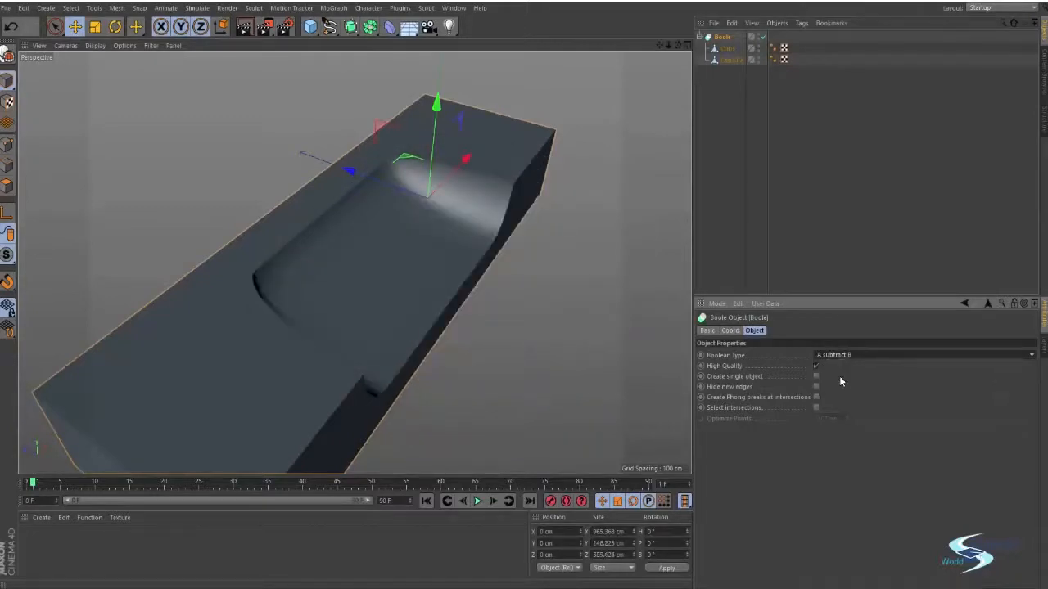
{"action": "left_click", "coordinate": [839, 356]}
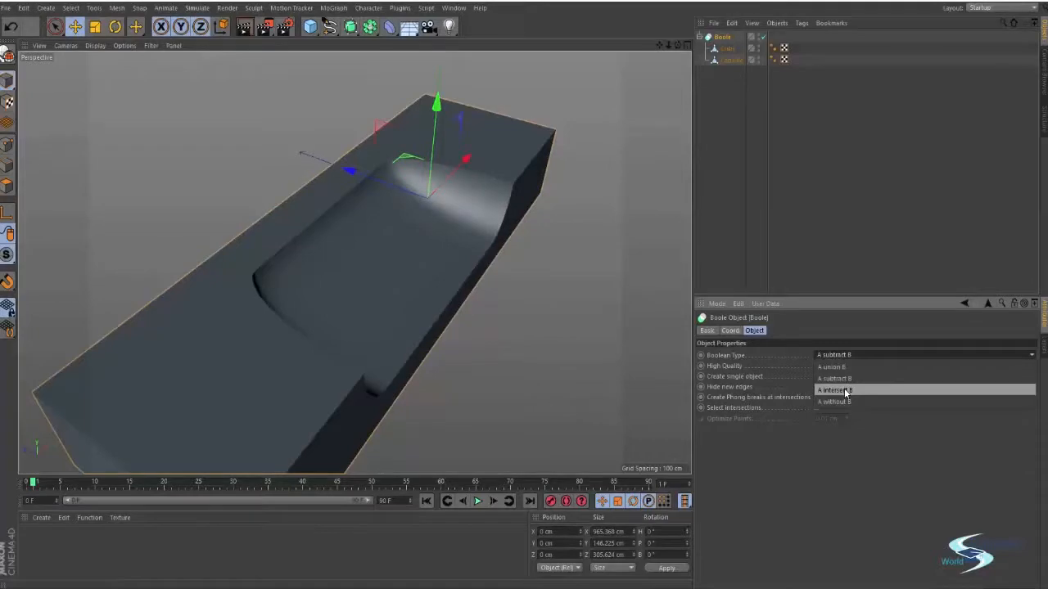
{"action": "left_click", "coordinate": [451, 281]}
{"action": "left_click_drag", "start_coordinate": [484, 244], "coordinate": [491, 214], "text": "alt"}
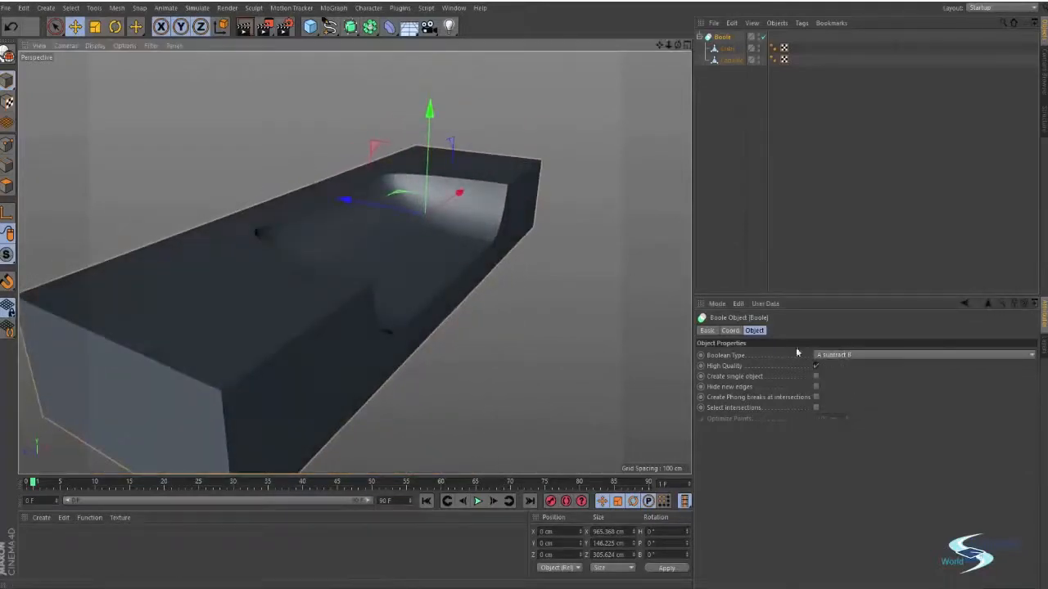
Set the Boole's Boolean Type to A intersect B to keep only the overlap of box and capsule
{"action": "left_click", "coordinate": [828, 355]}
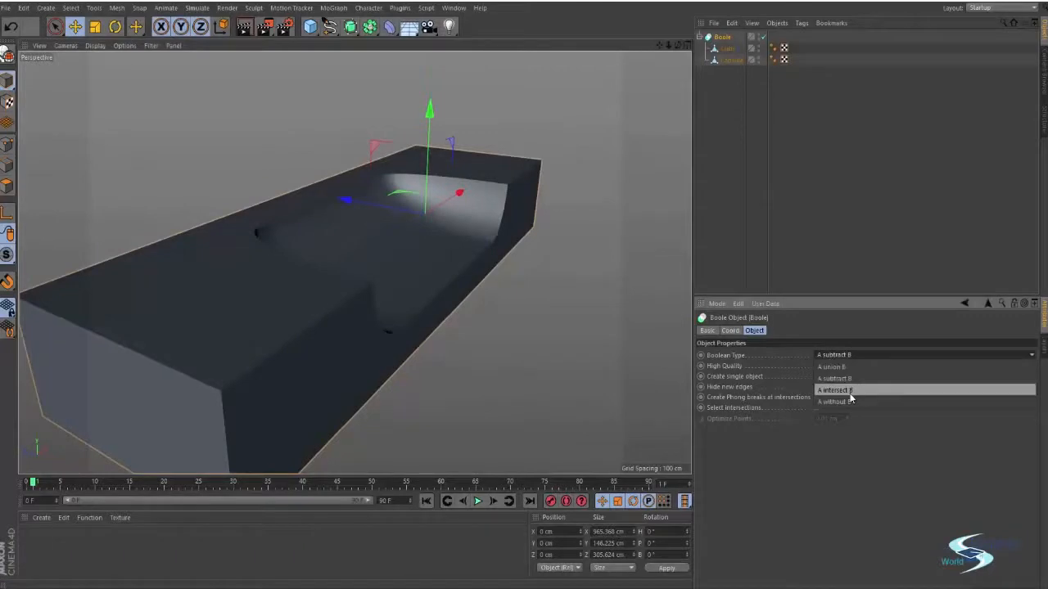
{"action": "left_click", "coordinate": [843, 392]}
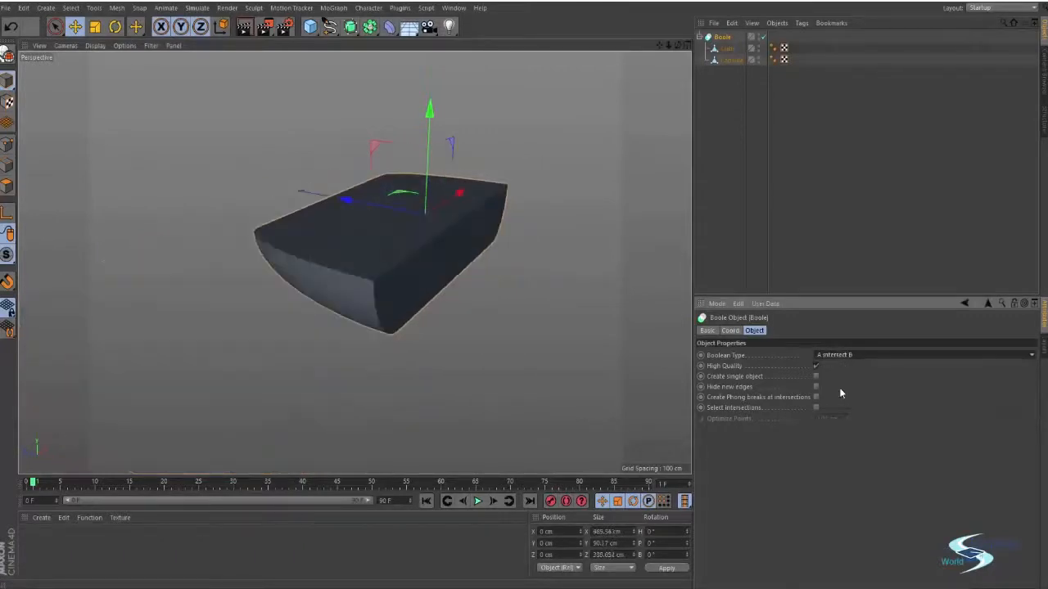
{"action": "mouse_move", "coordinate": [440, 257]}
{"action": "left_mouse_down", "text": "alt"}
{"action": "mouse_move", "coordinate": [472, 219]}
{"action": "mouse_move", "coordinate": [365, 306]}
{"action": "mouse_move", "coordinate": [306, 237]}
{"action": "mouse_move", "coordinate": [473, 245]}
{"action": "mouse_move", "coordinate": [443, 280]}
{"action": "mouse_move", "coordinate": [469, 214]}
{"action": "mouse_move", "coordinate": [417, 297]}
{"action": "mouse_move", "coordinate": [426, 250]}
{"action": "left_mouse_up", "text": "alt"}
Set the Boole's Boolean Type to A without B
{"action": "left_click", "coordinate": [826, 354]}
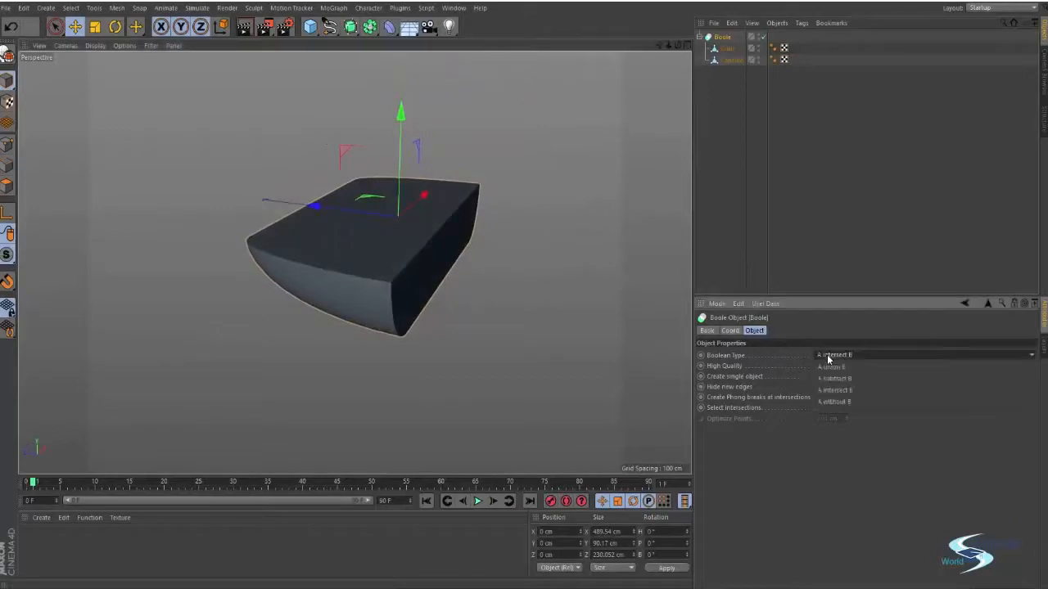
{"action": "left_click", "coordinate": [851, 405]}
{"action": "left_click_drag", "start_coordinate": [448, 238], "coordinate": [422, 282], "text": "alt"}
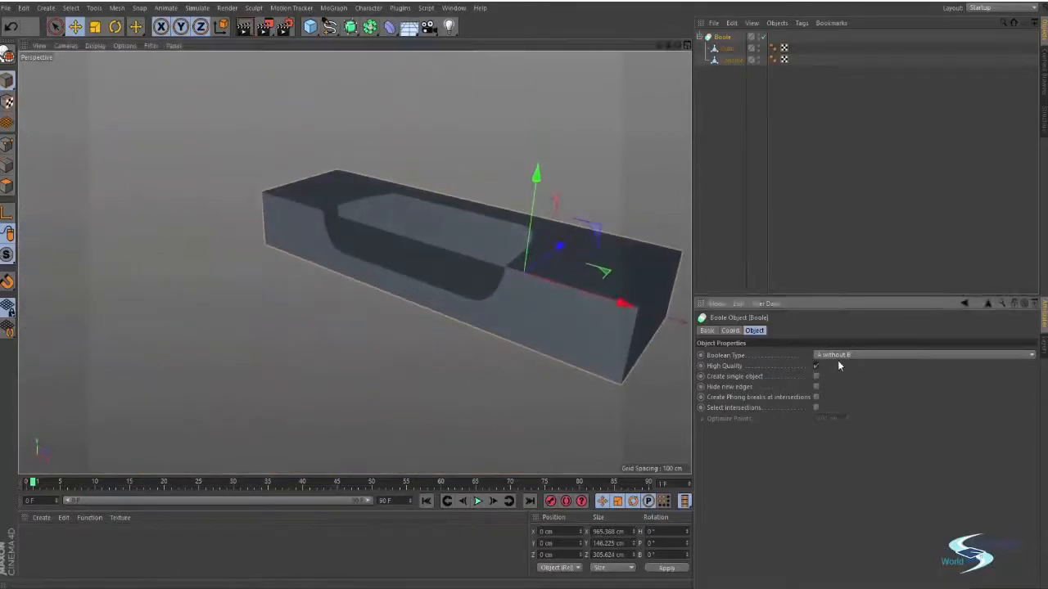
Return the Boole to A subtract B and compare the recess with the nested capsule and cube
{"action": "left_click", "coordinate": [838, 356]}
{"action": "left_click", "coordinate": [843, 369]}
{"action": "right_click_drag", "start_coordinate": [418, 241], "coordinate": [480, 202], "text": "alt"}
{"action": "left_click_drag", "start_coordinate": [356, 189], "coordinate": [547, 238], "text": "alt"}
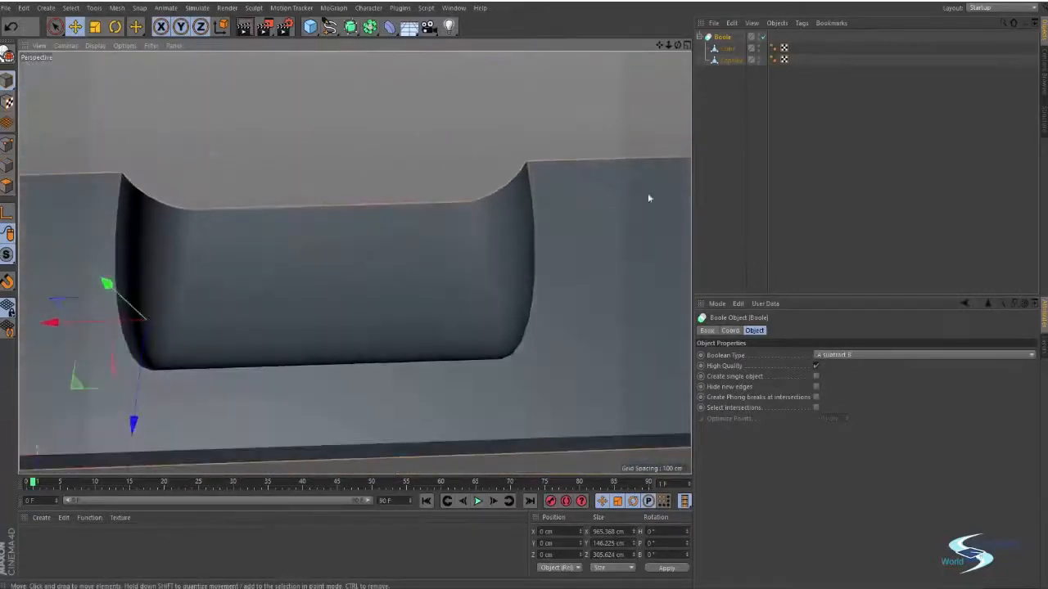
{"action": "left_click", "coordinate": [732, 60]}
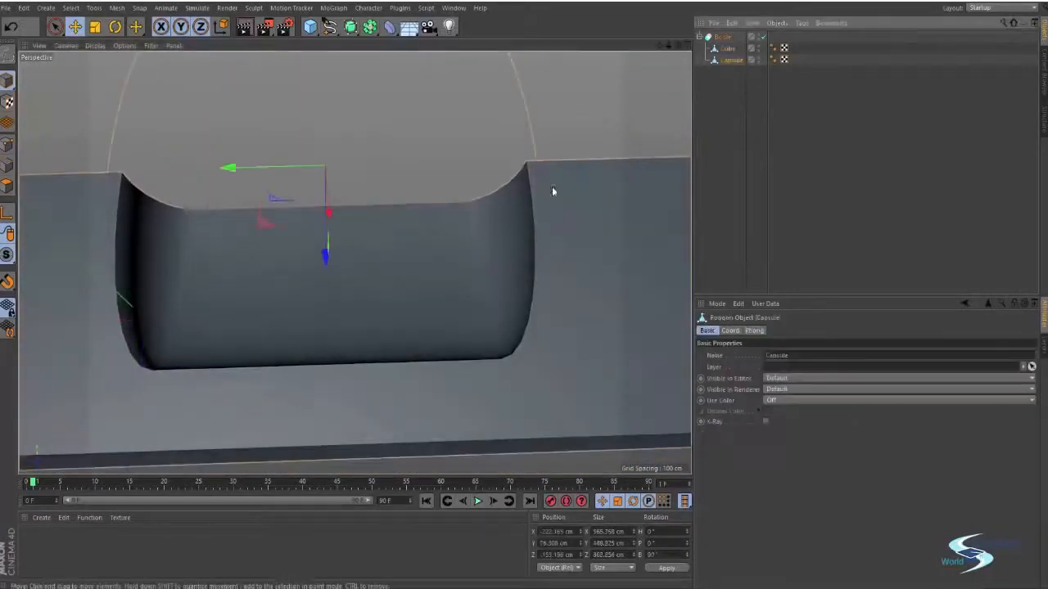
{"action": "left_click", "coordinate": [638, 198]}
{"action": "left_click", "coordinate": [728, 49]}
{"action": "left_click_drag", "start_coordinate": [472, 290], "coordinate": [271, 187], "text": "alt"}
Switch the Boole to A without B again to leave the cut open inside the box
{"action": "left_click", "coordinate": [717, 37]}
{"action": "left_click", "coordinate": [754, 330]}
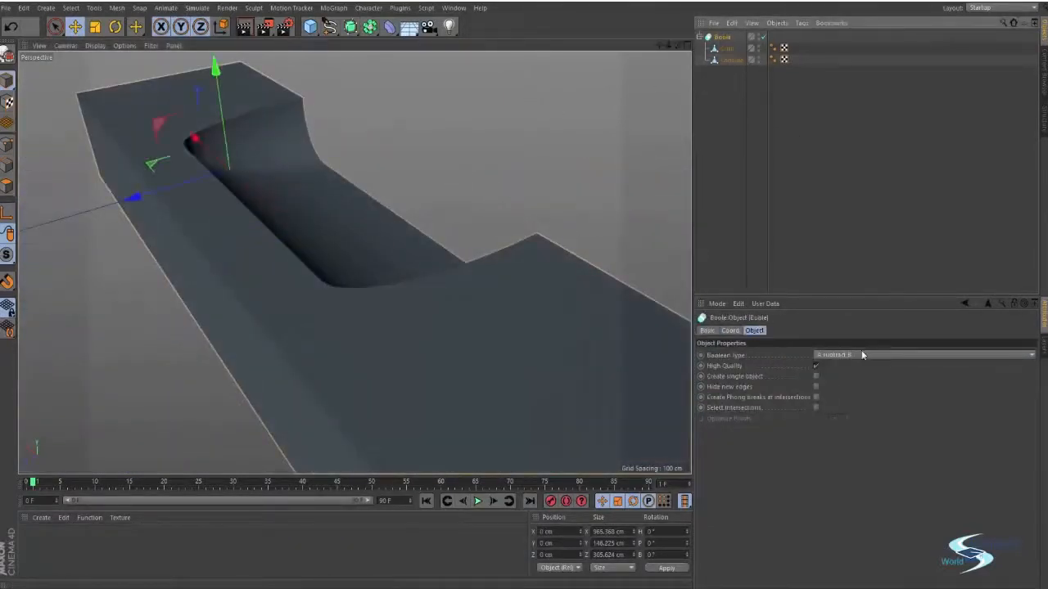
{"action": "left_click", "coordinate": [860, 354]}
{"action": "left_click", "coordinate": [849, 402]}
{"action": "left_click_drag", "start_coordinate": [604, 320], "coordinate": [305, 228], "text": "alt"}
Display the perspective view in Gouraud Shading (Lines) and examine the edges around the open cut from several sides
{"action": "left_click", "coordinate": [95, 45]}
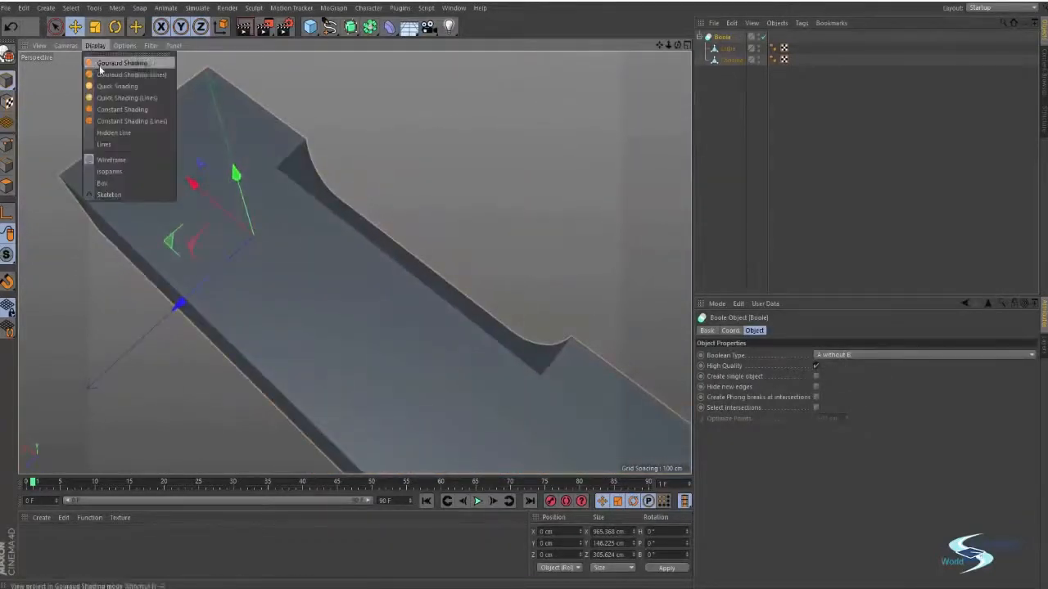
{"action": "left_click", "coordinate": [117, 74]}
{"action": "left_click_drag", "start_coordinate": [181, 161], "coordinate": [249, 182], "text": "alt"}
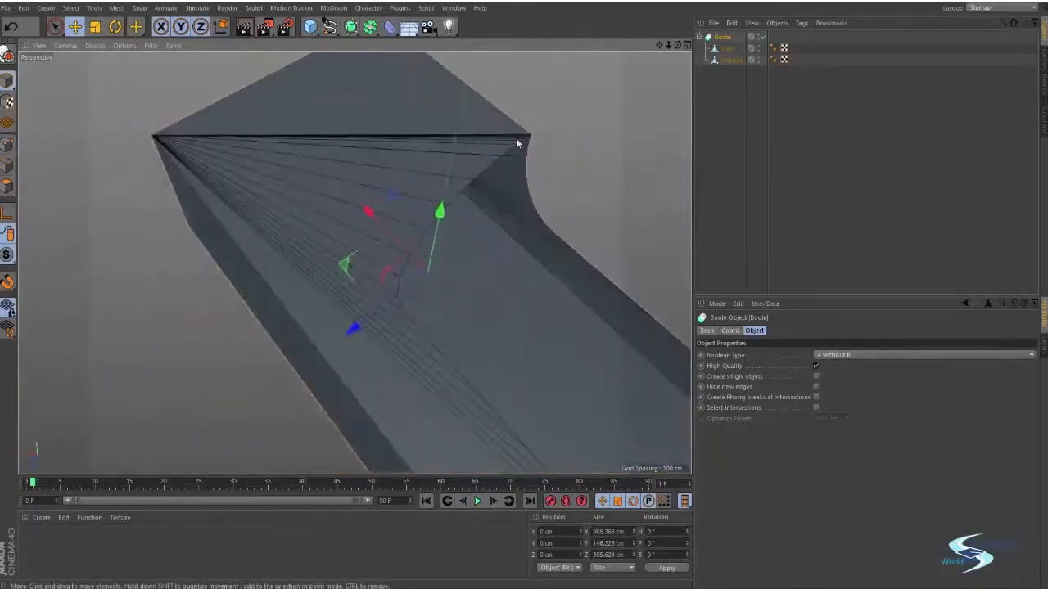
{"action": "left_click_drag", "start_coordinate": [383, 194], "coordinate": [287, 149], "text": "alt"}
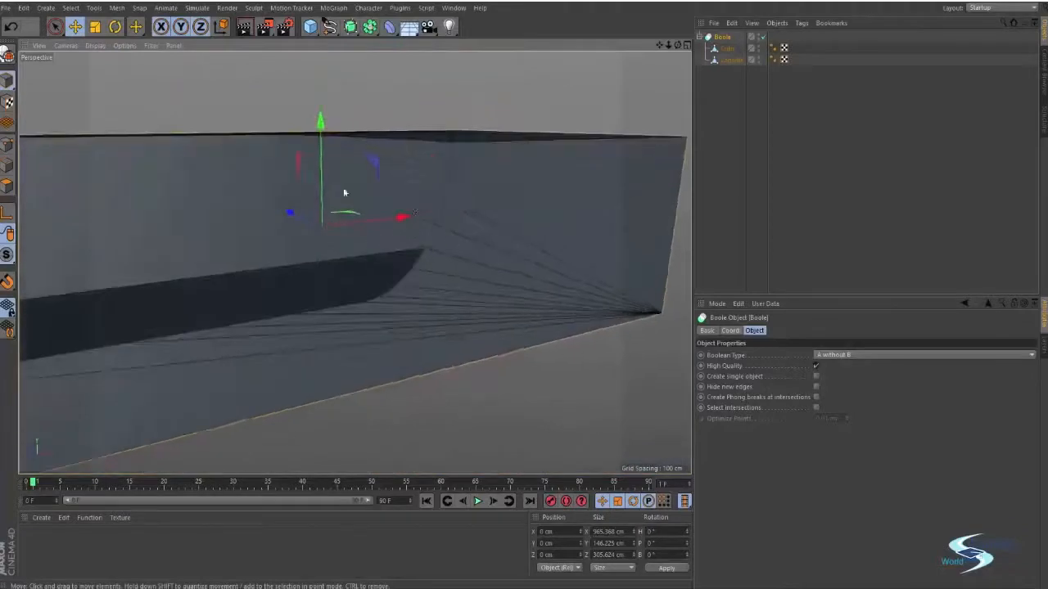
{"action": "left_click_drag", "start_coordinate": [336, 314], "coordinate": [320, 142], "text": "alt"}
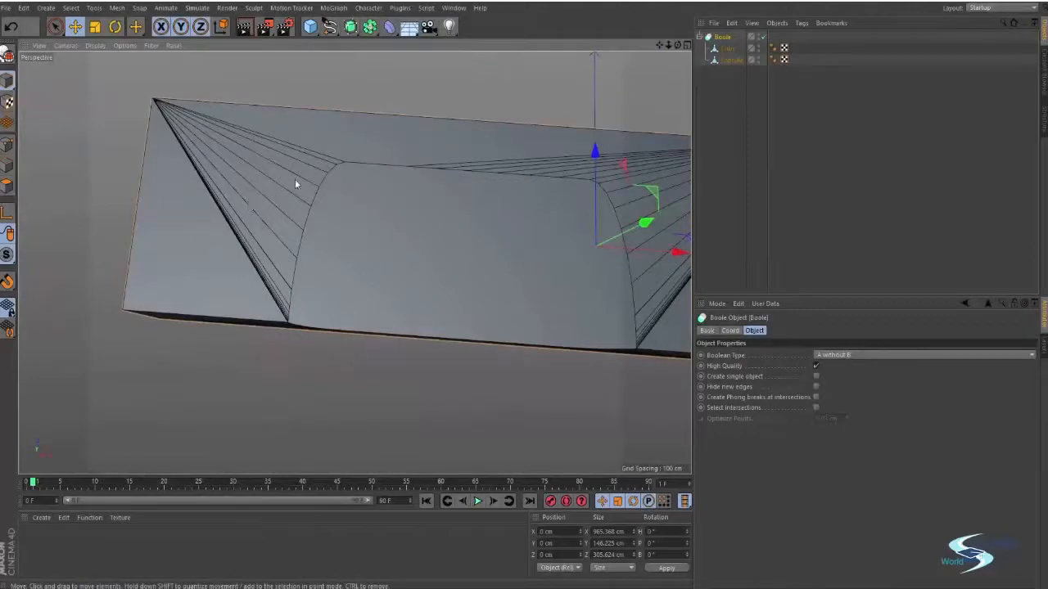
{"action": "left_click_drag", "start_coordinate": [296, 185], "coordinate": [668, 107], "text": "alt"}
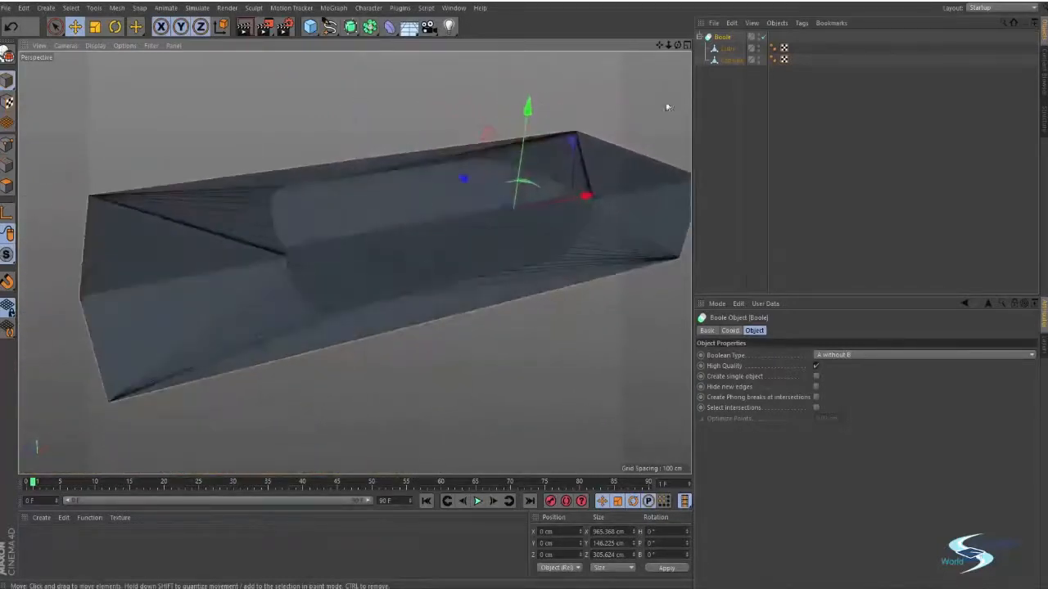
Set the Boole to A subtract B, examine the recess's polygon lines, and clear the object selection
{"action": "left_click", "coordinate": [830, 352]}
{"action": "left_click", "coordinate": [867, 382]}
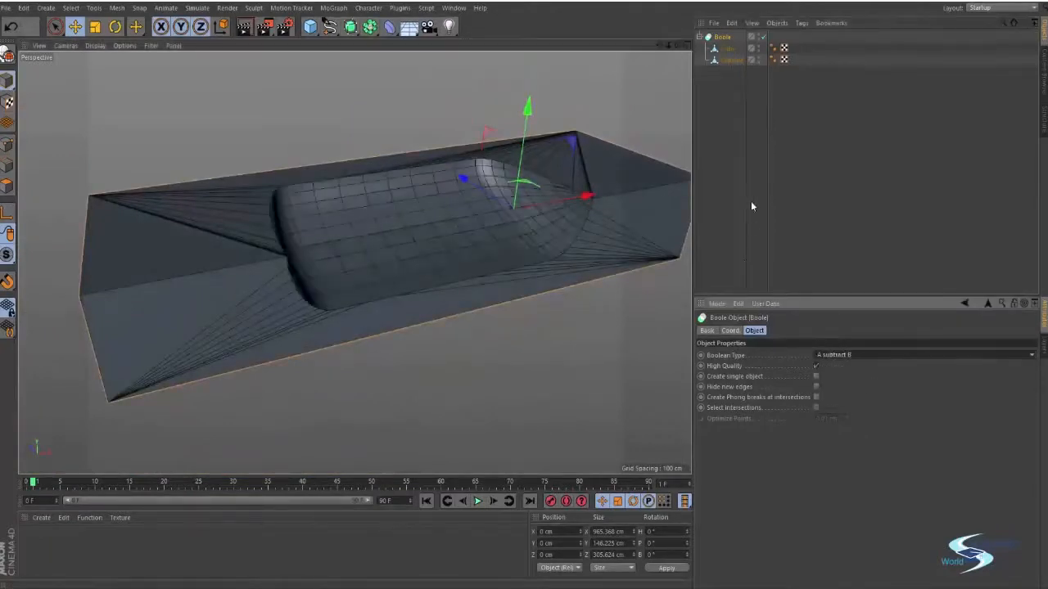
{"action": "left_click_drag", "start_coordinate": [420, 182], "coordinate": [603, 300], "text": "alt"}
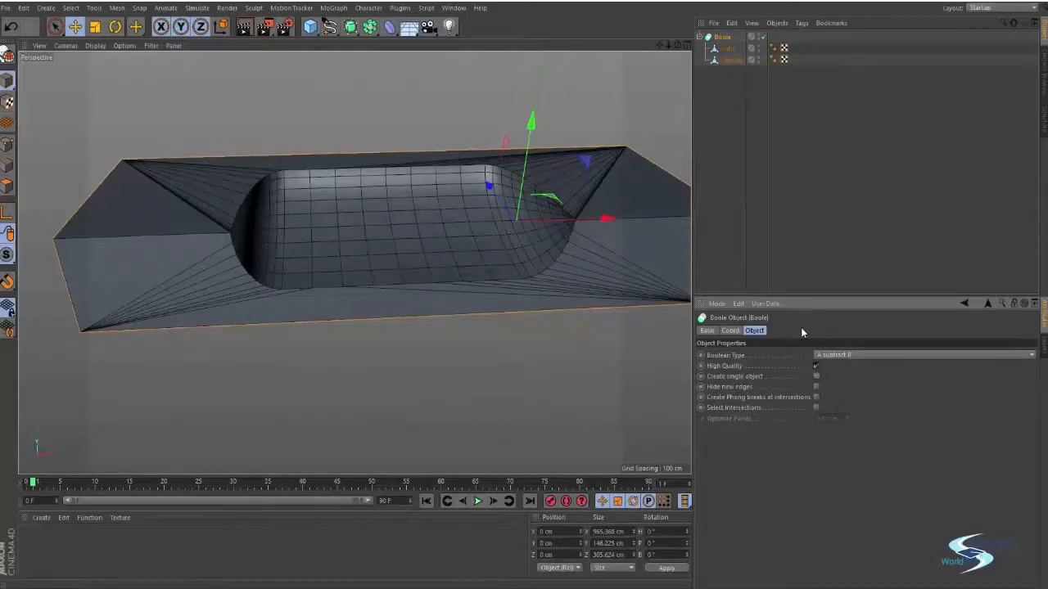
{"action": "left_click", "coordinate": [780, 137]}
{"action": "mouse_move", "coordinate": [492, 214]}
{"action": "left_mouse_down", "text": "alt"}
{"action": "mouse_move", "coordinate": [531, 246]}
{"action": "mouse_move", "coordinate": [487, 246]}
{"action": "mouse_move", "coordinate": [502, 243]}
{"action": "mouse_move", "coordinate": [517, 288]}
{"action": "mouse_move", "coordinate": [548, 243]}
{"action": "mouse_move", "coordinate": [655, 168]}
{"action": "left_mouse_up", "text": "alt"}
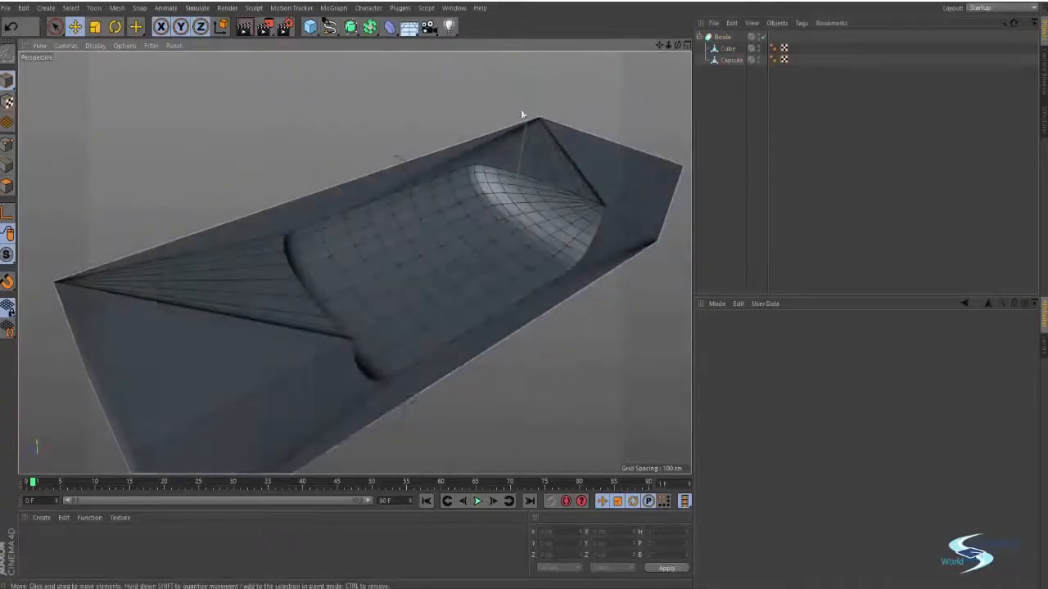
Display the perspective view in plain Gouraud Shading without lines
{"action": "left_click", "coordinate": [95, 45]}
{"action": "left_click", "coordinate": [96, 65]}
{"action": "left_click_drag", "start_coordinate": [360, 245], "coordinate": [317, 281], "text": "alt"}
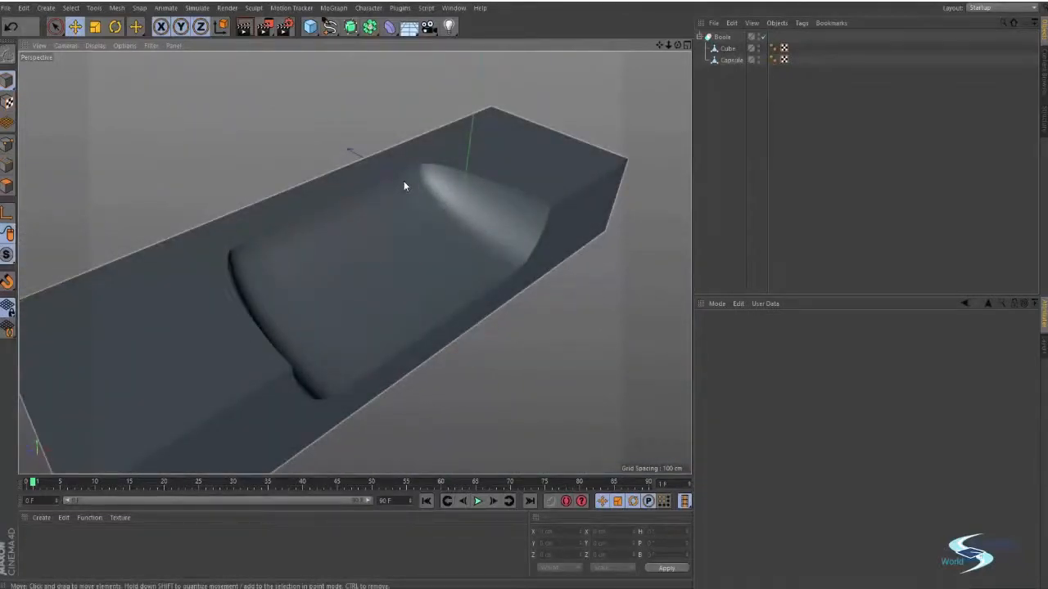
{"action": "left_click_drag", "start_coordinate": [414, 258], "coordinate": [459, 189], "text": "alt"}
Set the Boole's Boolean Type to A union B to join the capsule with the box
{"action": "left_click", "coordinate": [721, 37]}
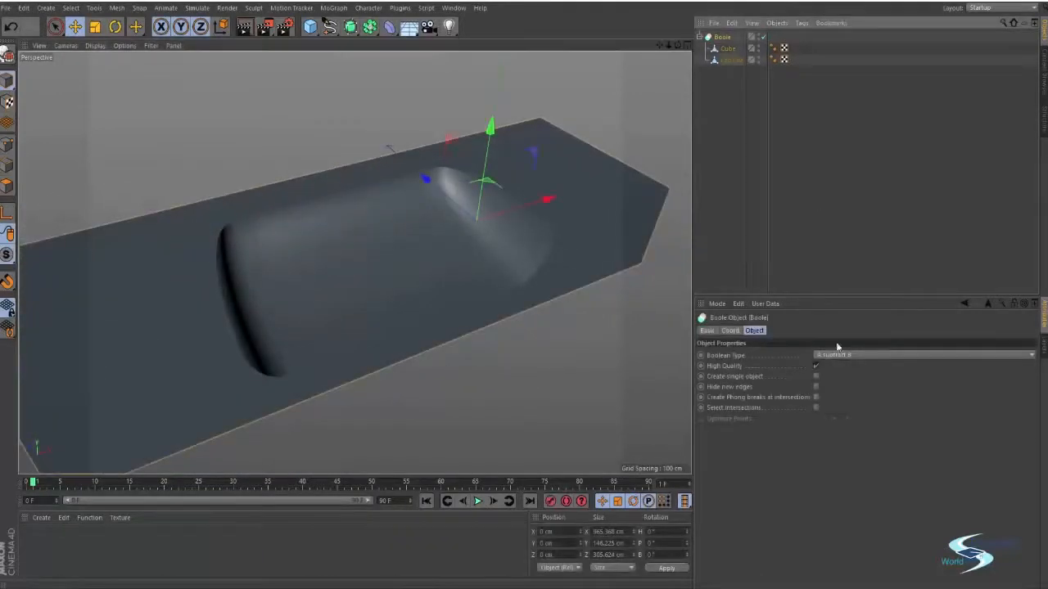
{"action": "left_click", "coordinate": [832, 355]}
{"action": "left_click", "coordinate": [852, 366]}
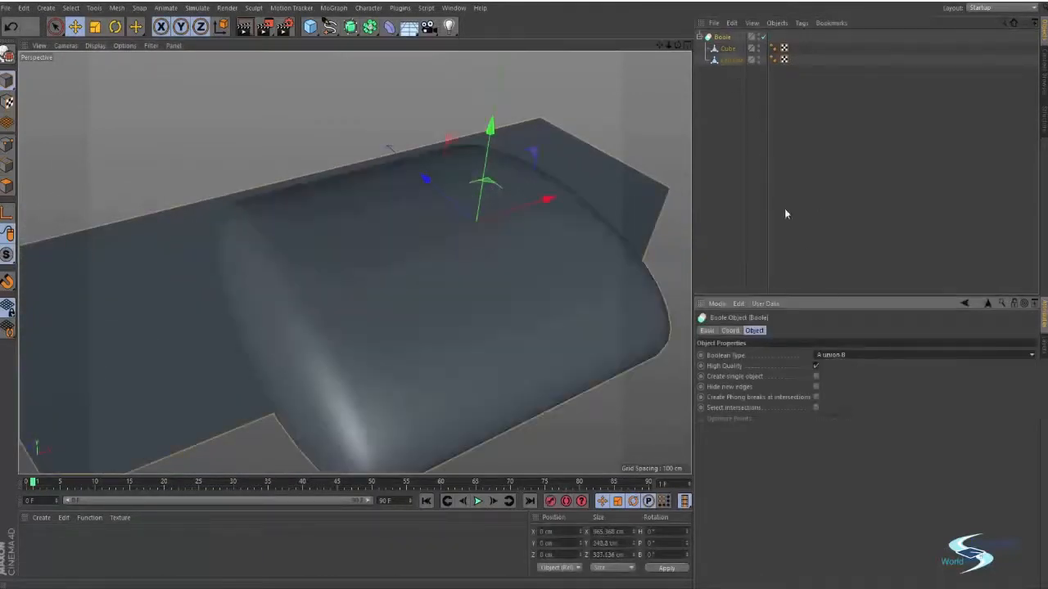
Set the Boole's Boolean Type to A subtract B and deselect the object
{"action": "left_click", "coordinate": [839, 357]}
{"action": "left_click", "coordinate": [839, 379]}
{"action": "left_click", "coordinate": [789, 191]}
{"action": "left_click_drag", "start_coordinate": [467, 226], "coordinate": [335, 328], "text": "alt"}
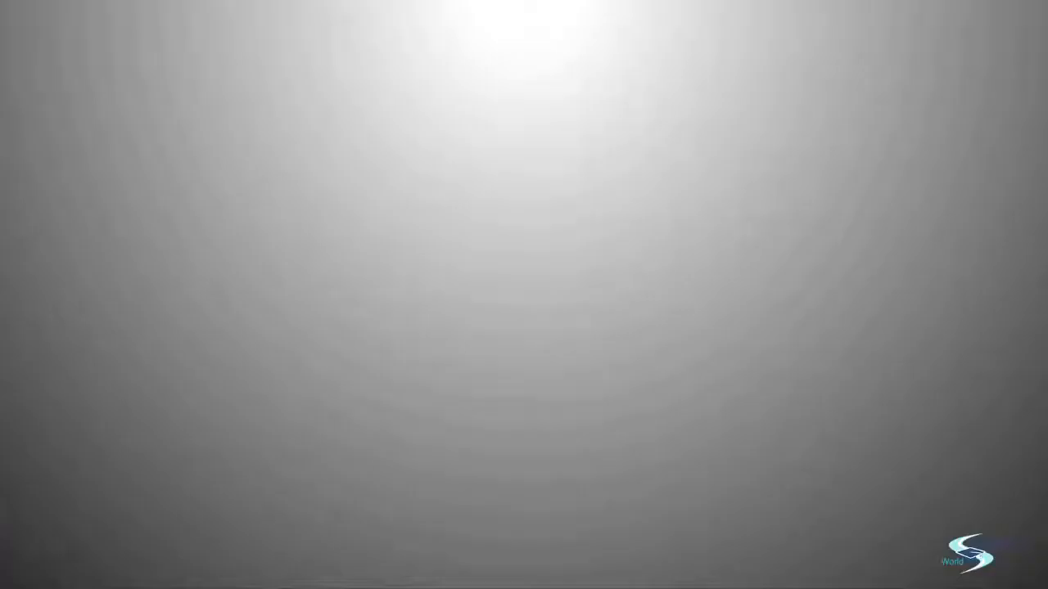